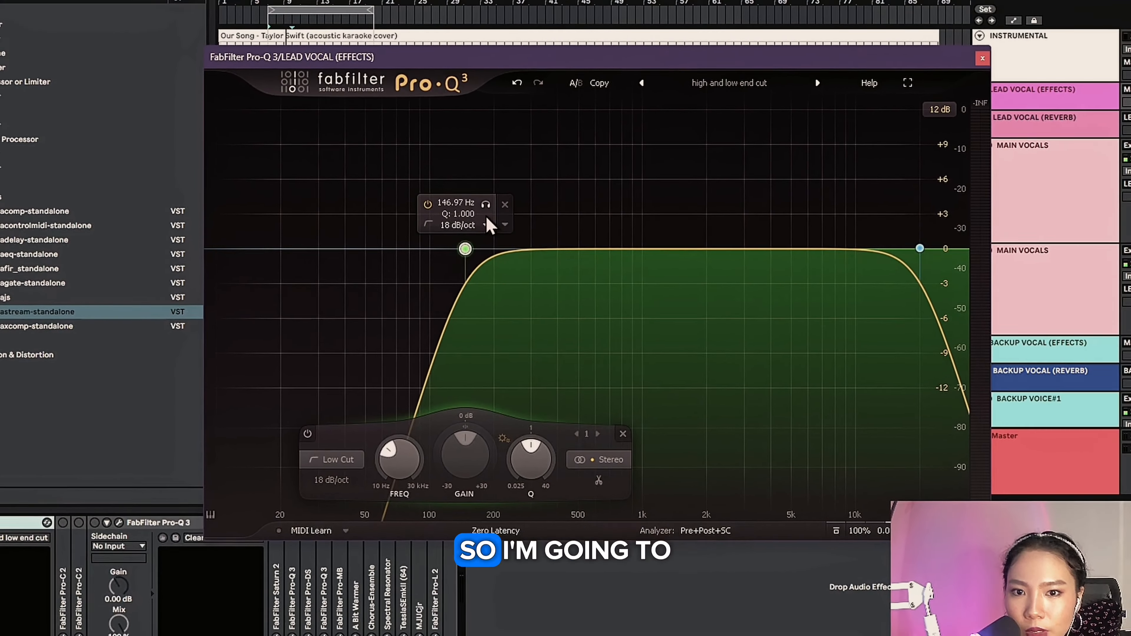
Play the vocal and audition the low cut band at about 147 Hz in solo.
key(space)
drag(487, 205, 524, 278)
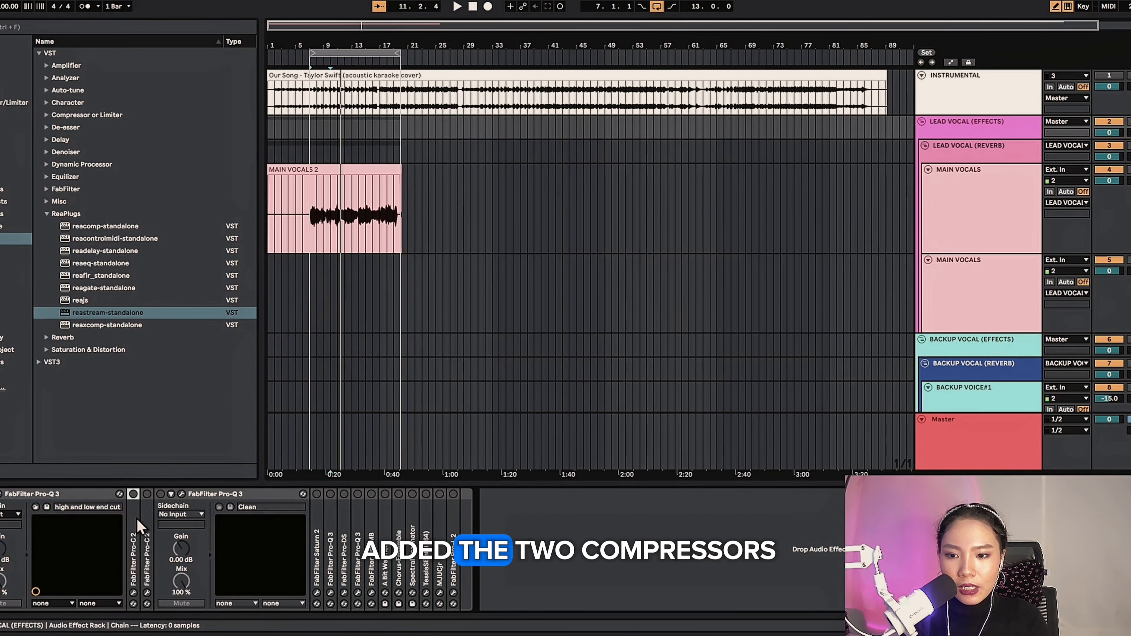
Enable and open the first Pro-C 2 compressor on the lead vocal and set its ratio to about 1.17:1 during playback.
click(136, 504)
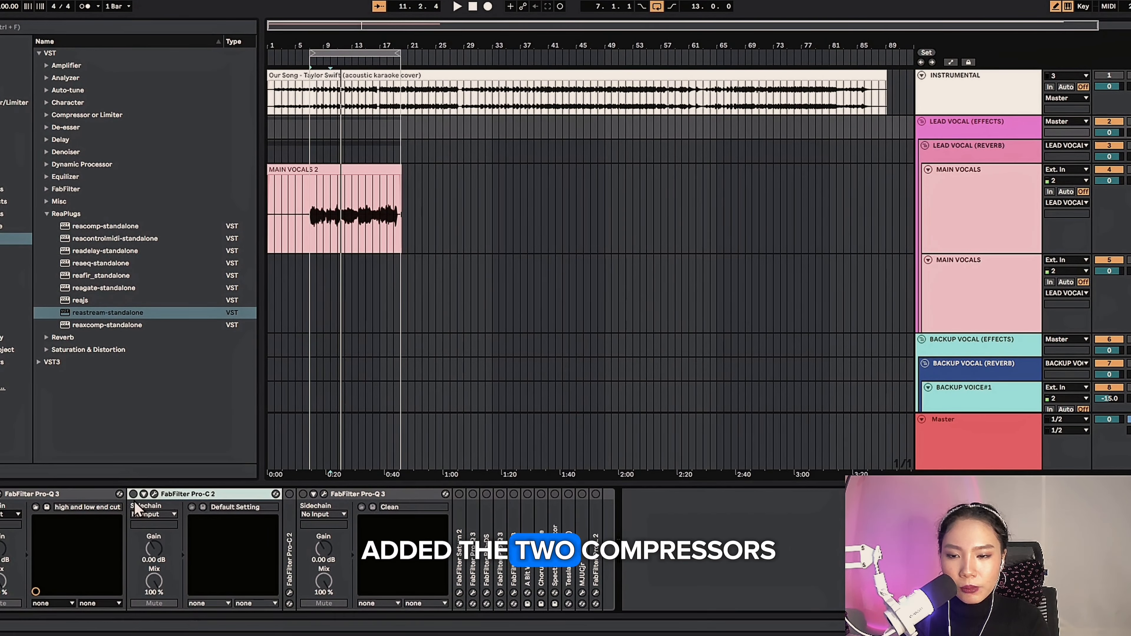
click(154, 493)
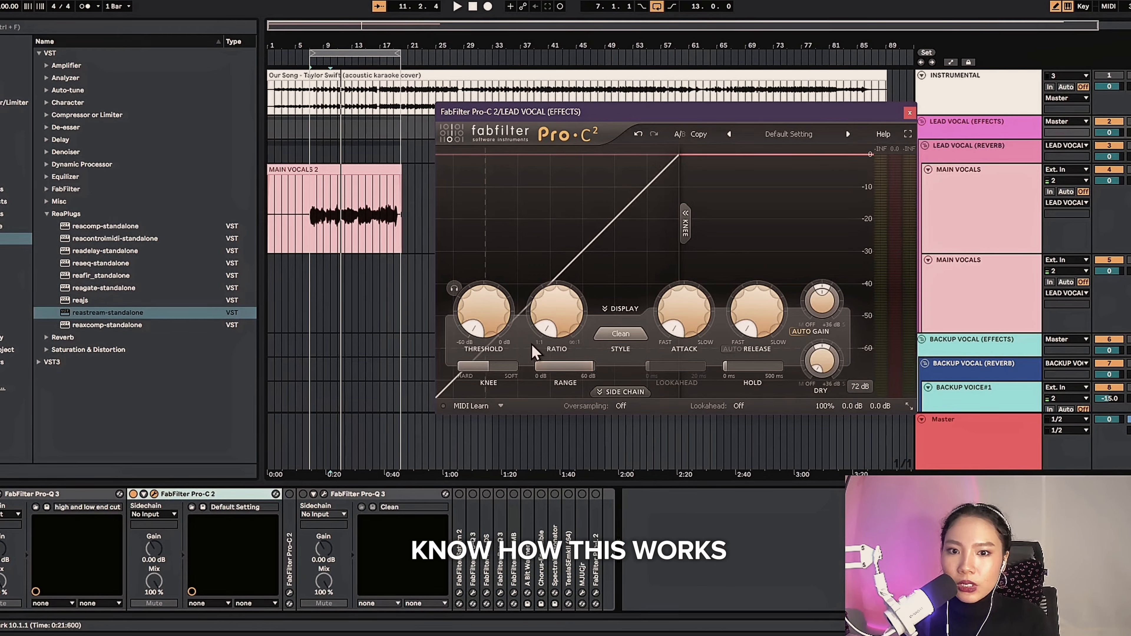
key(space)
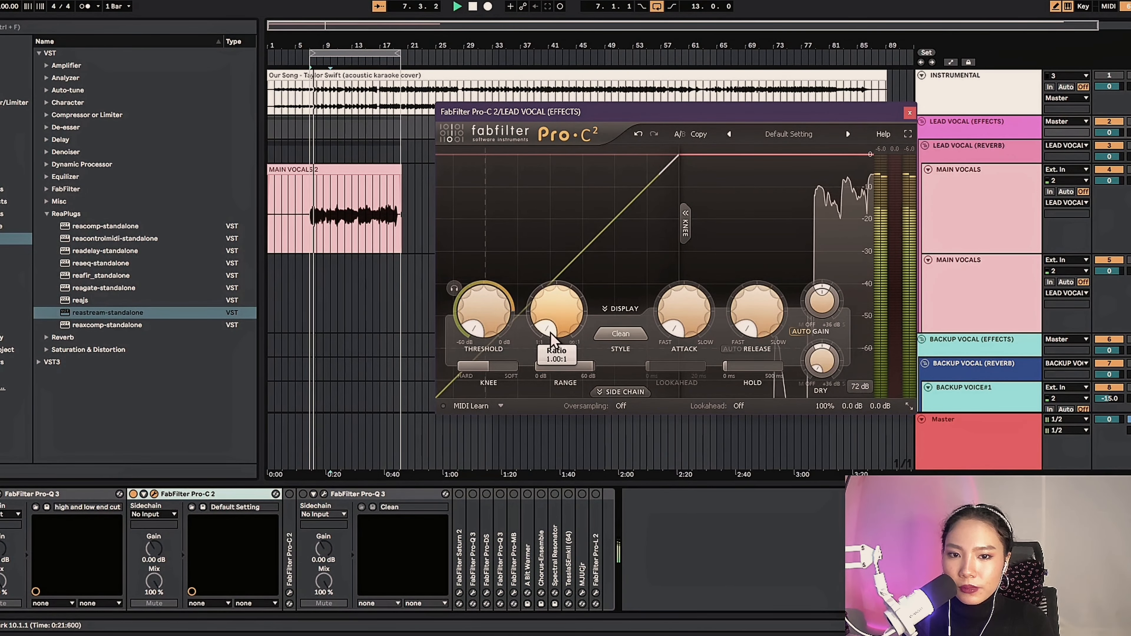
drag(551, 339, 490, 490)
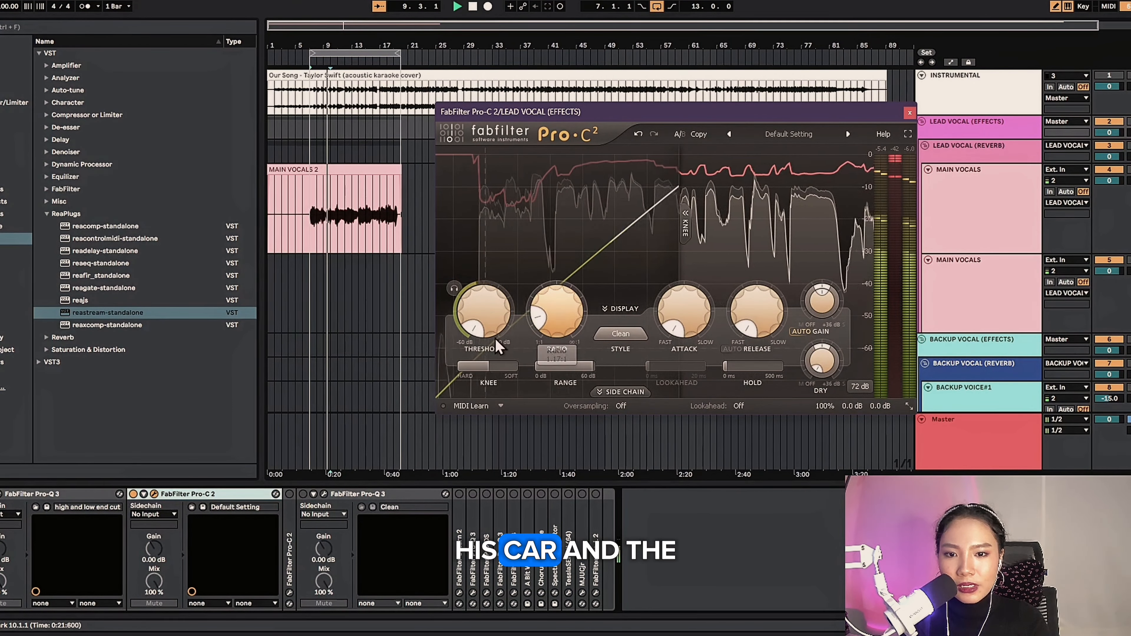
Raise the first compressor's threshold in stages through about -40.7 and -30.5 dB, settling at about -22.7 dB.
mouse_move(481, 321)
key(space)
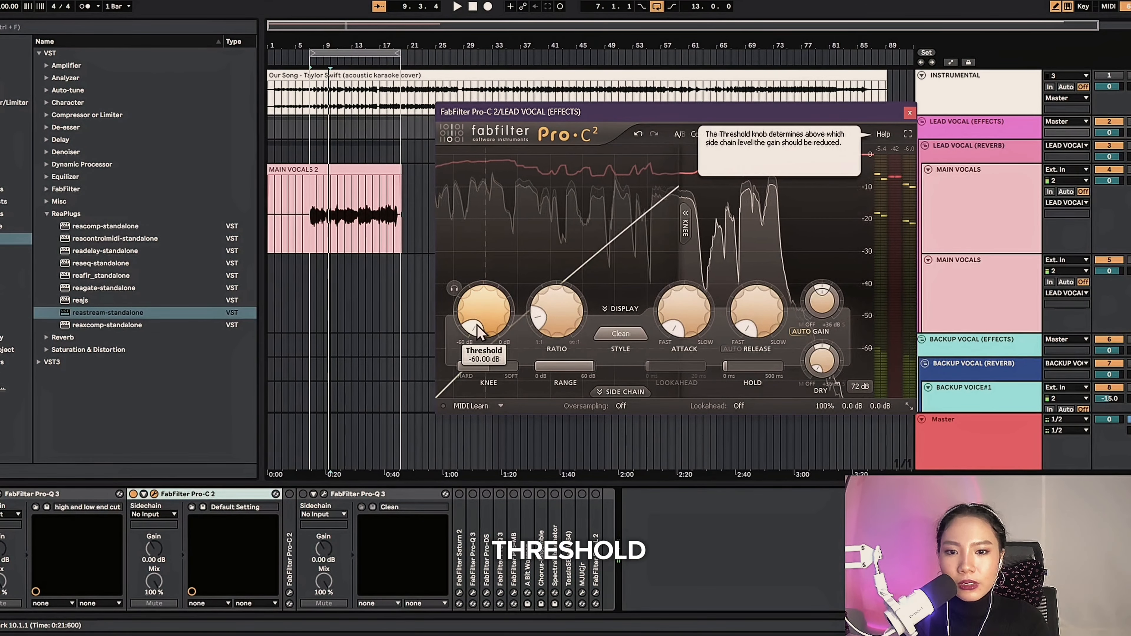
drag(468, 316, 482, 301)
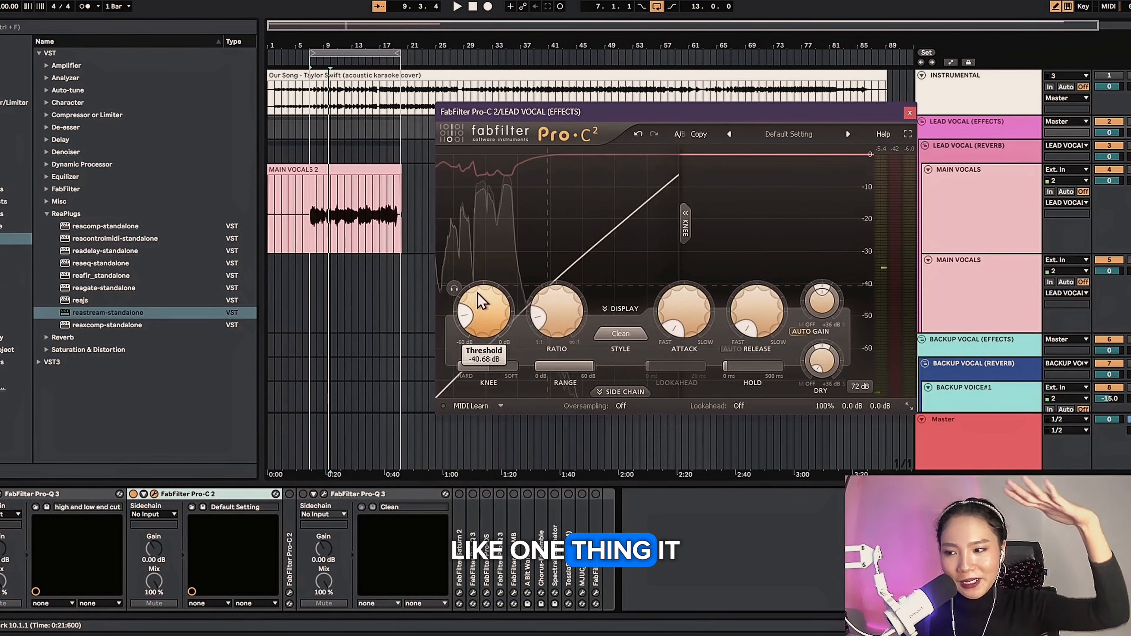
key(space)
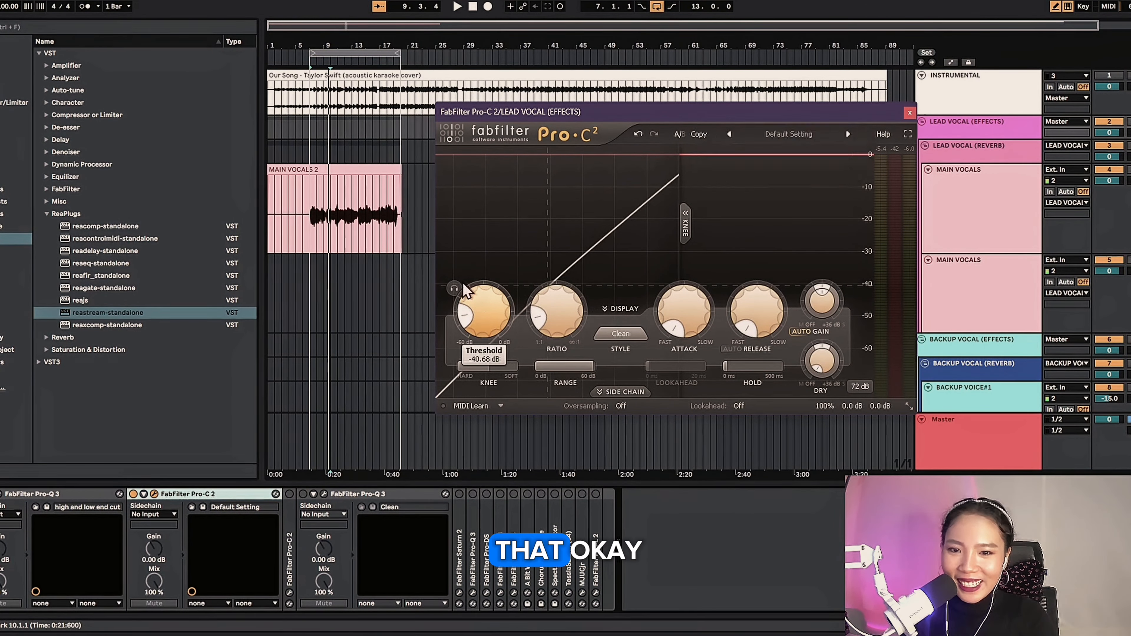
drag(488, 314, 449, 375)
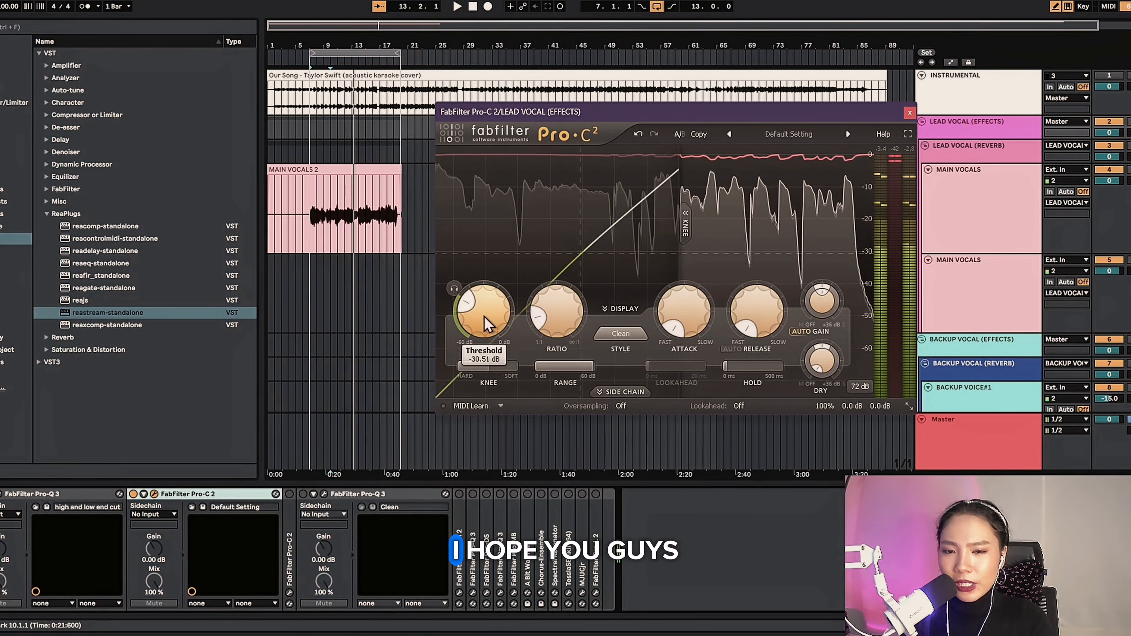
mouse_move(476, 342)
mouse_down()
mouse_move(467, 306)
mouse_move(477, 323)
mouse_up()
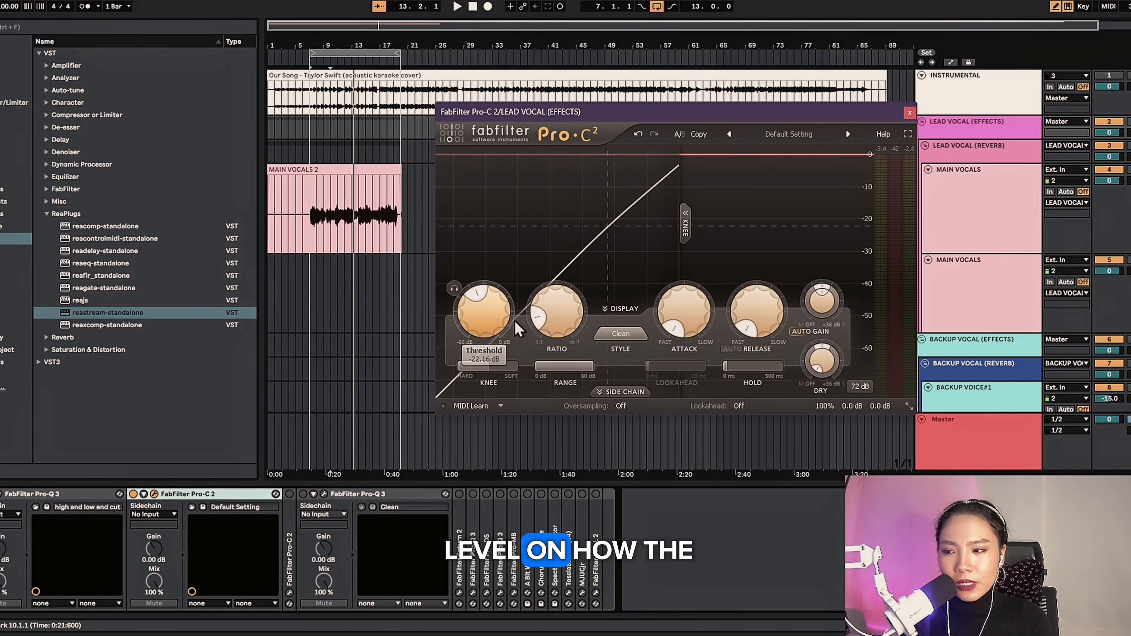
mouse_move(548, 330)
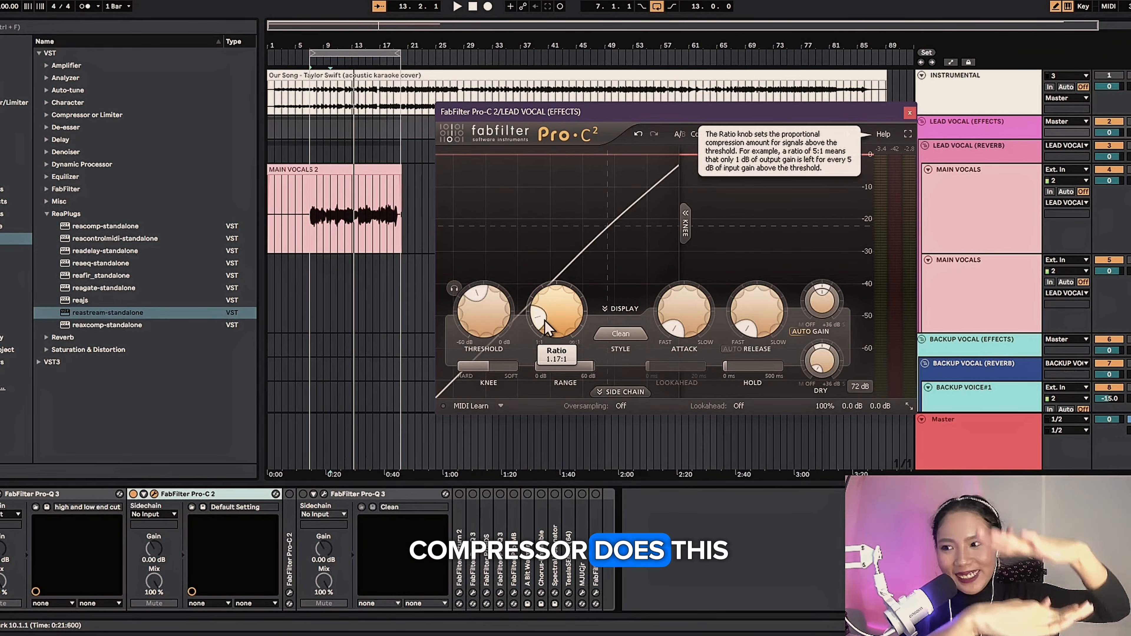
mouse_move(478, 308)
mouse_down()
mouse_move(472, 329)
mouse_move(476, 300)
mouse_up()
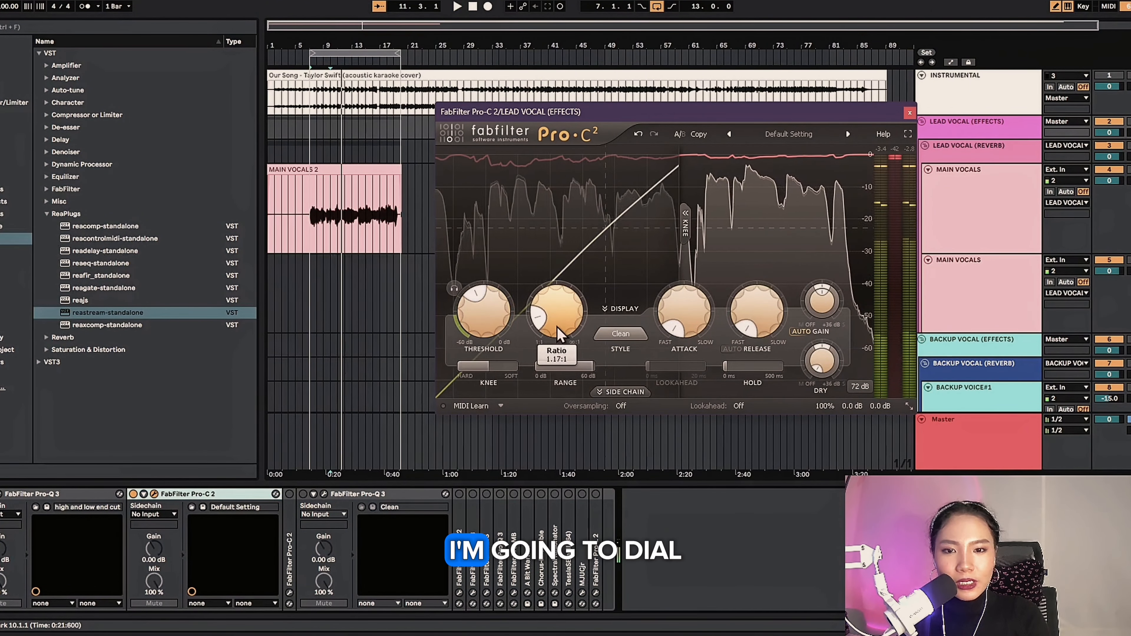
Increase the first compressor's ratio well above 1.17:1 and lower its threshold slightly to about -24 dB.
drag(554, 334, 544, 289)
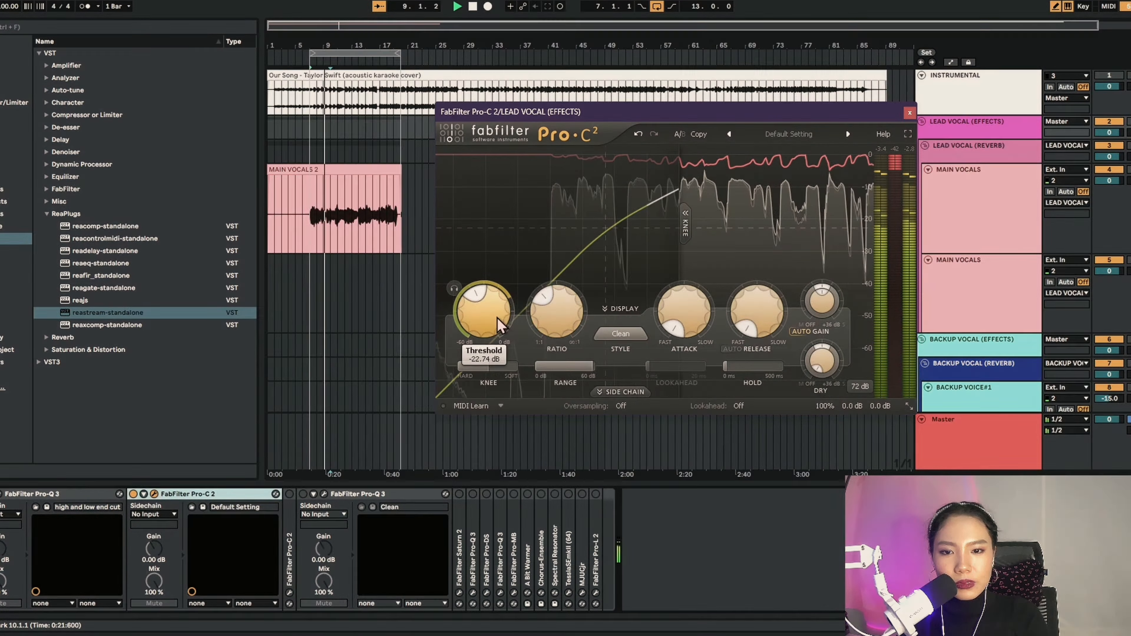
drag(485, 333, 480, 340)
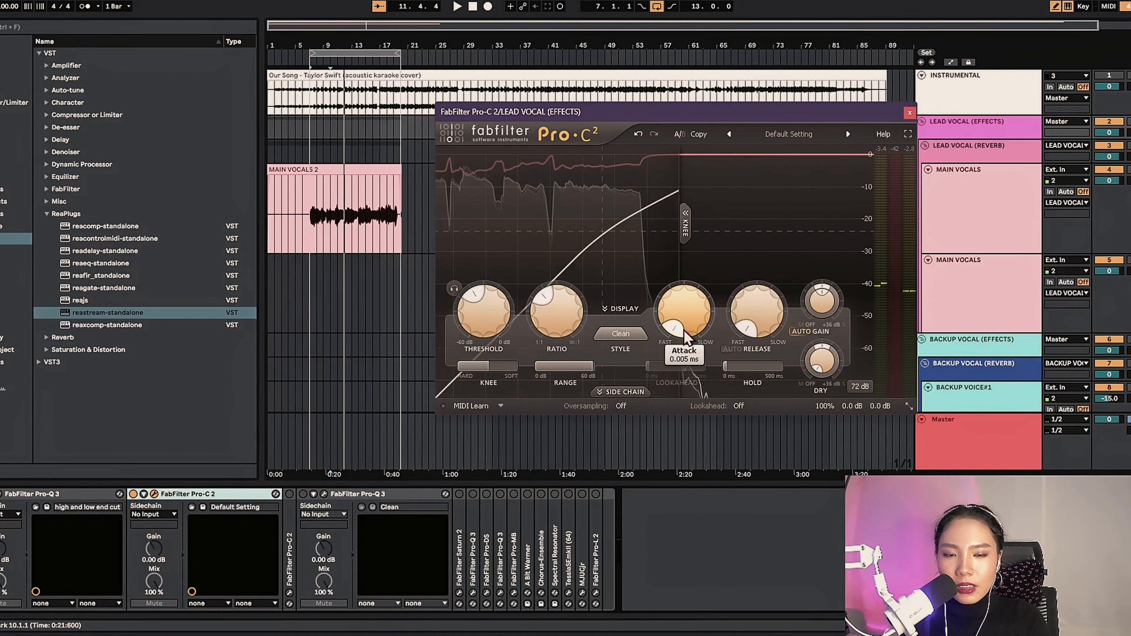
Set the first compressor's attack to about 2.30 ms while the vocal plays.
key(space)
mouse_move(680, 451)
mouse_down()
mouse_move(680, 441)
mouse_move(678, 473)
mouse_up()
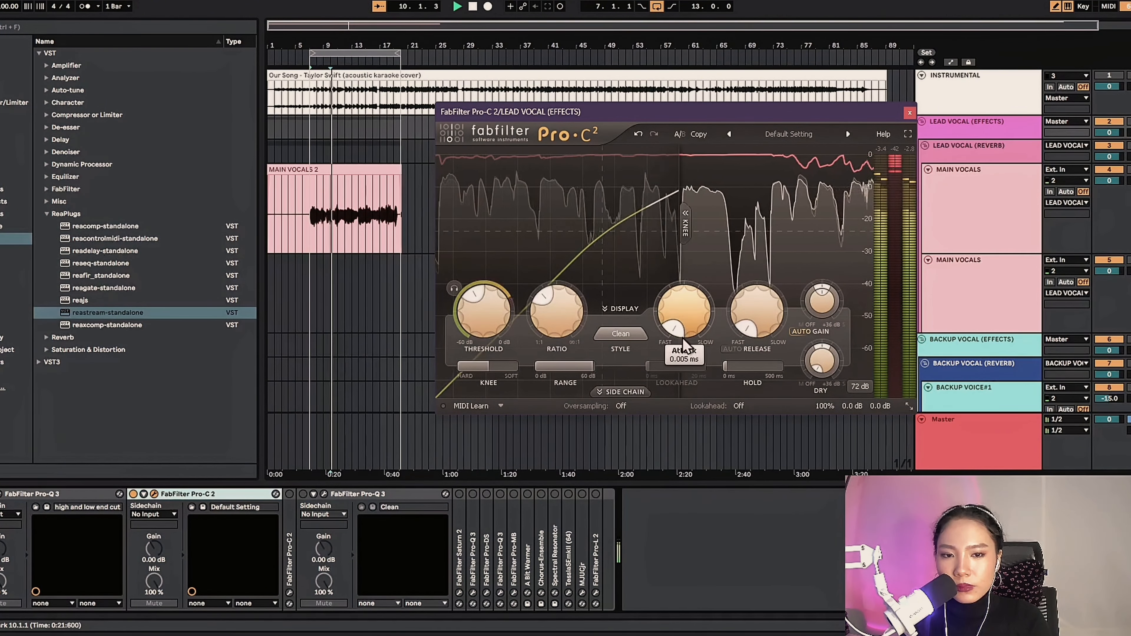
drag(676, 339, 667, 305)
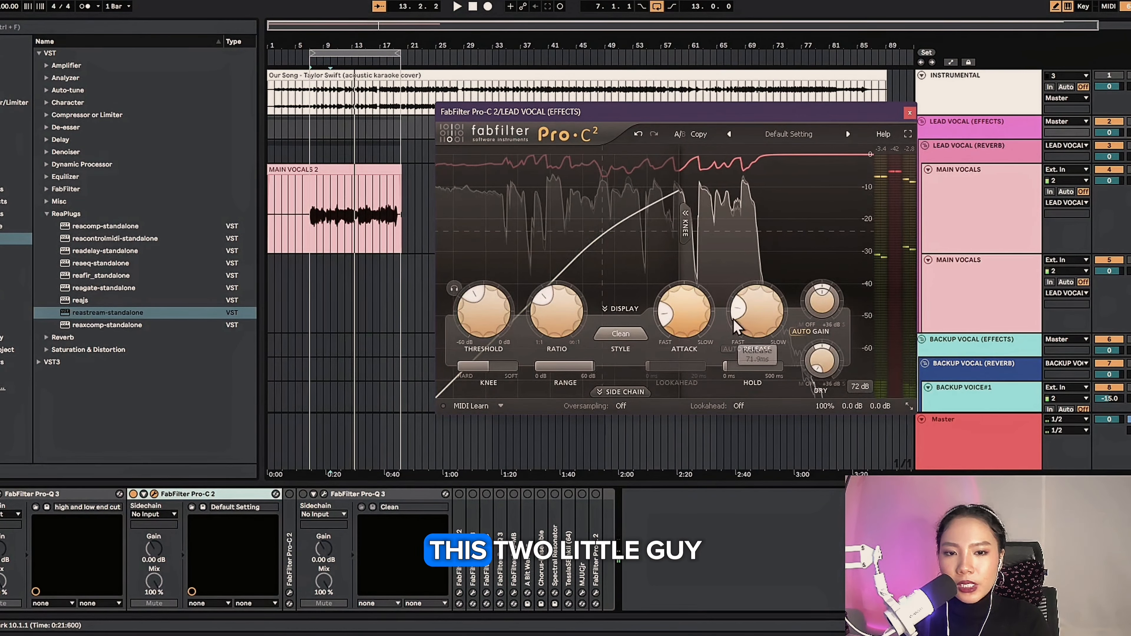
Try slow and fast release times on the first compressor, settle slightly above 81 ms, and close its window.
drag(748, 339, 746, 332)
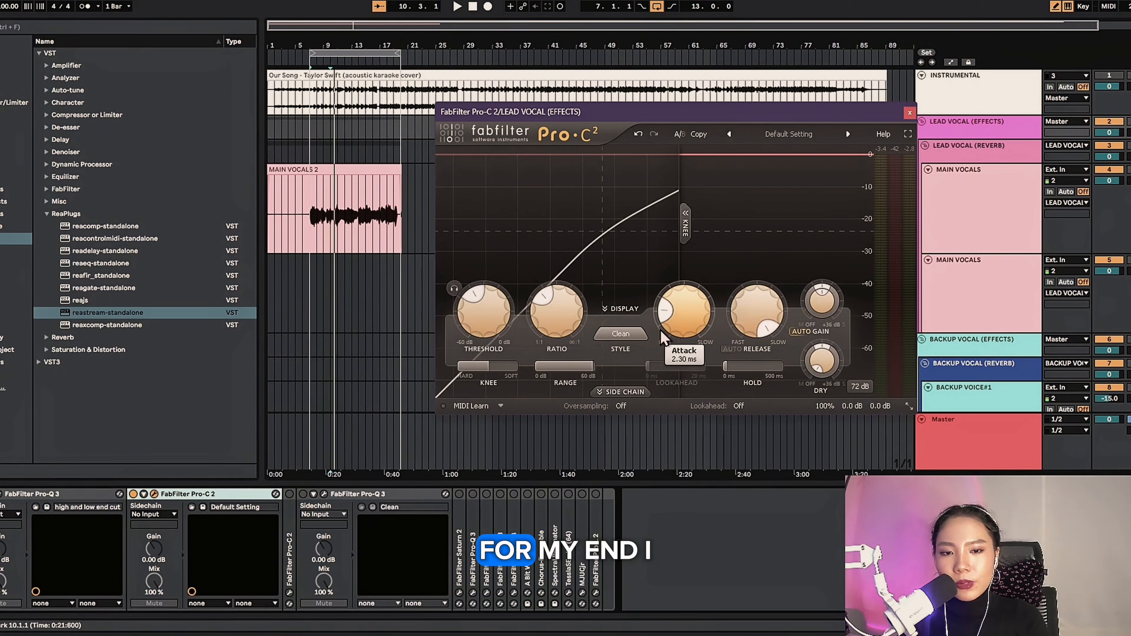
key(space)
drag(738, 323, 737, 388)
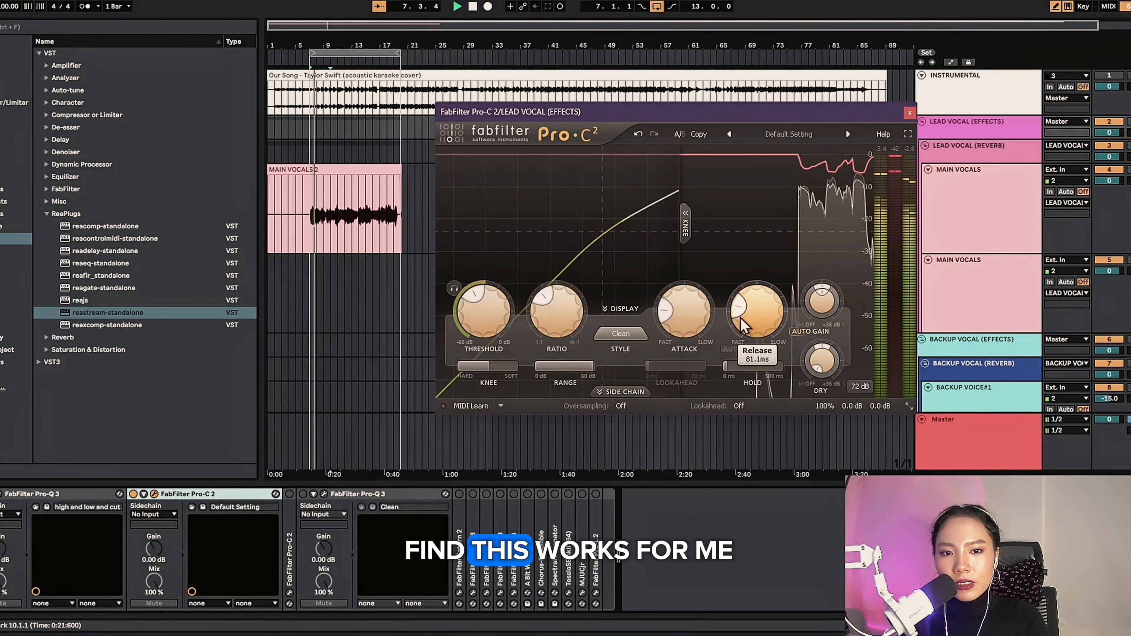
drag(741, 317, 735, 308)
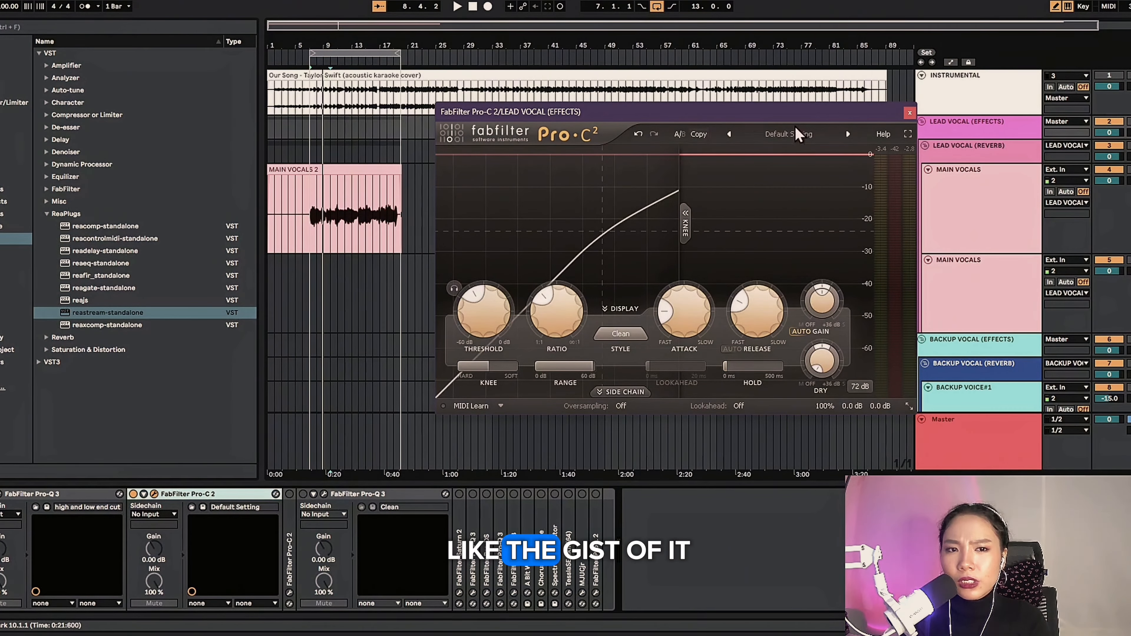
click(909, 113)
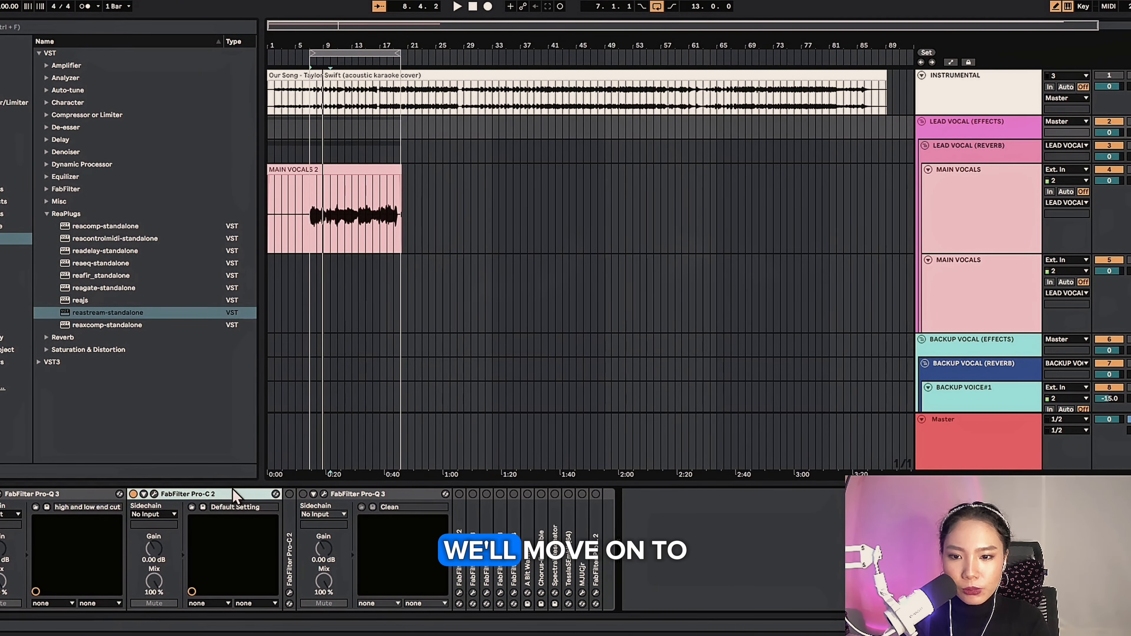
Fold the first compressor, enable and open the second Pro-C 2 with the Pro Voice Over bM preset, and keep its style on Classic.
double_click(226, 496)
double_click(147, 545)
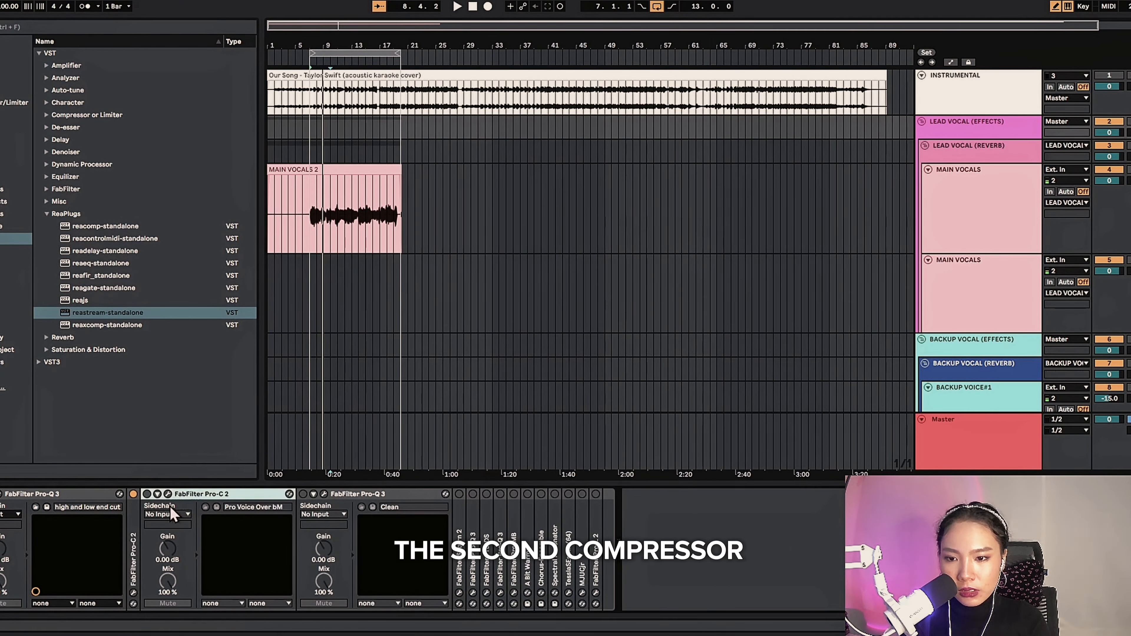
click(167, 496)
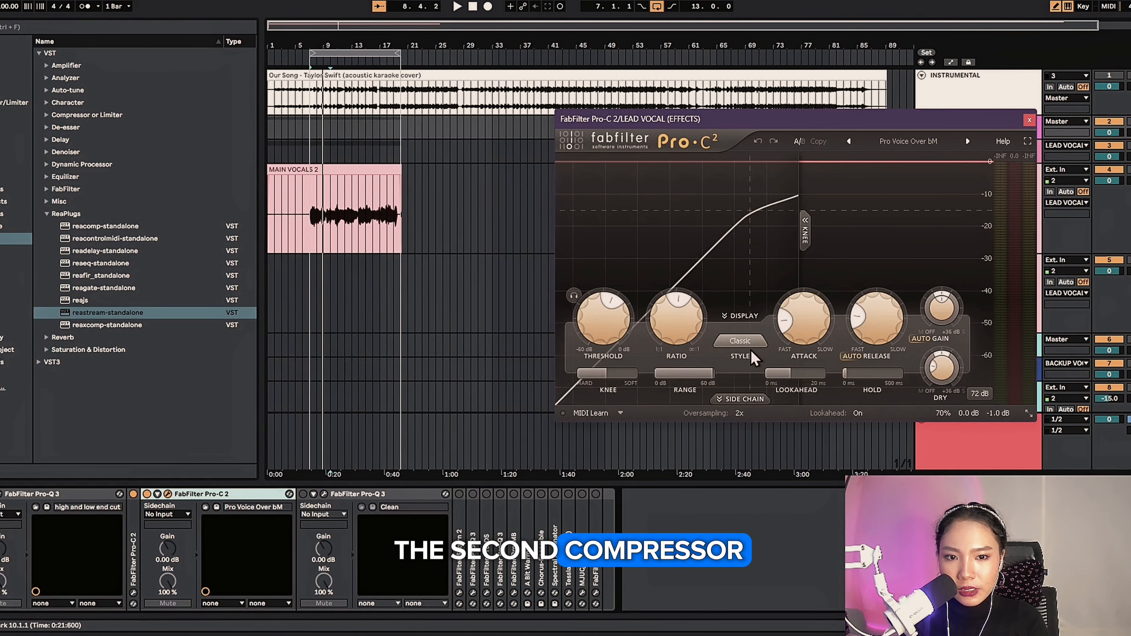
click(747, 342)
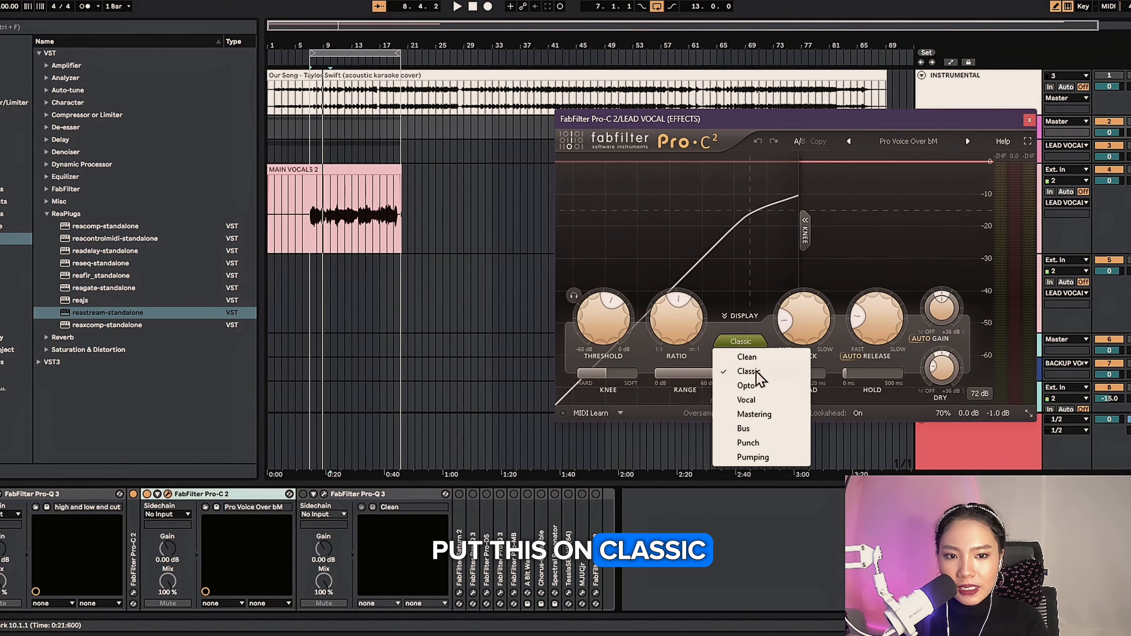
click(886, 378)
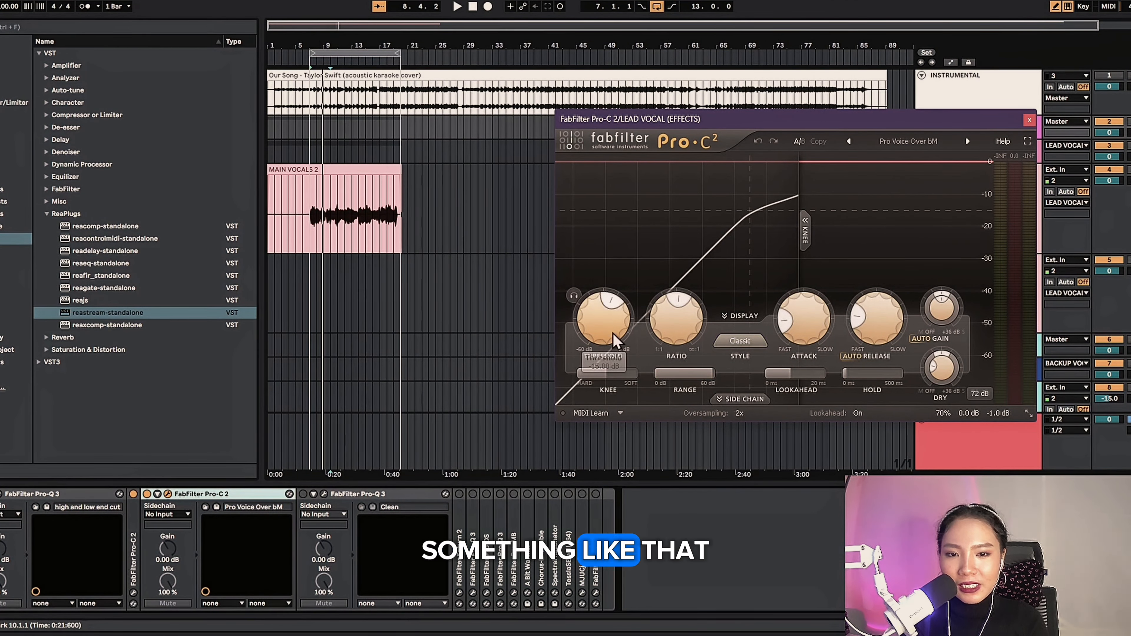
mouse_move(604, 344)
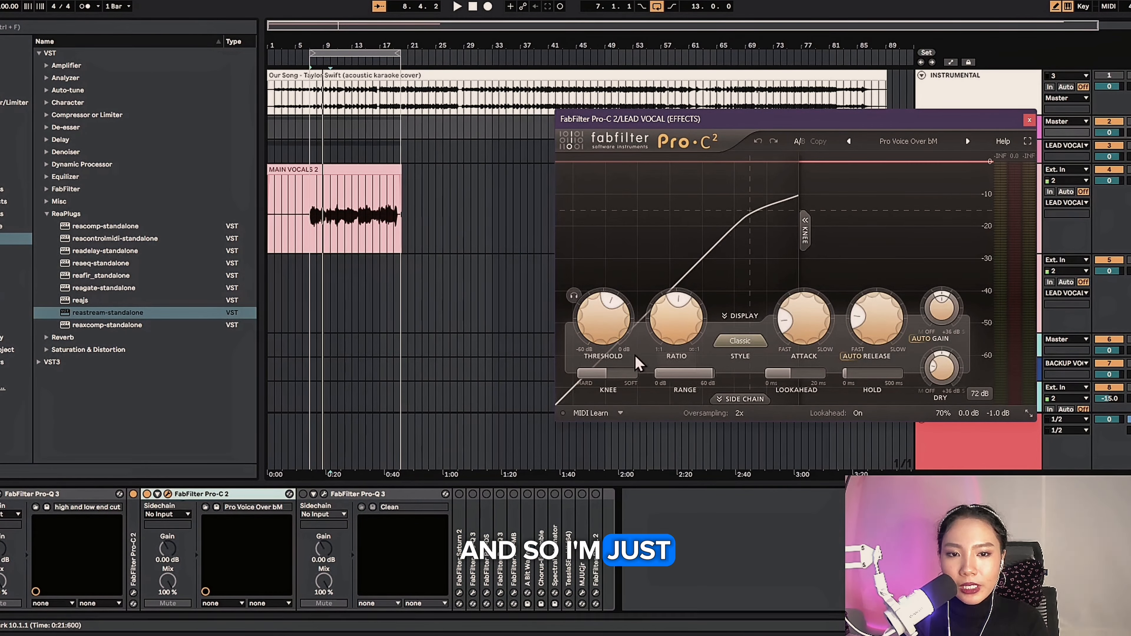
Fold the second compressor, open the Pro-Q 3 named Clean, and add a bell band at about 351 Hz boosted about 6 dB.
double_click(240, 495)
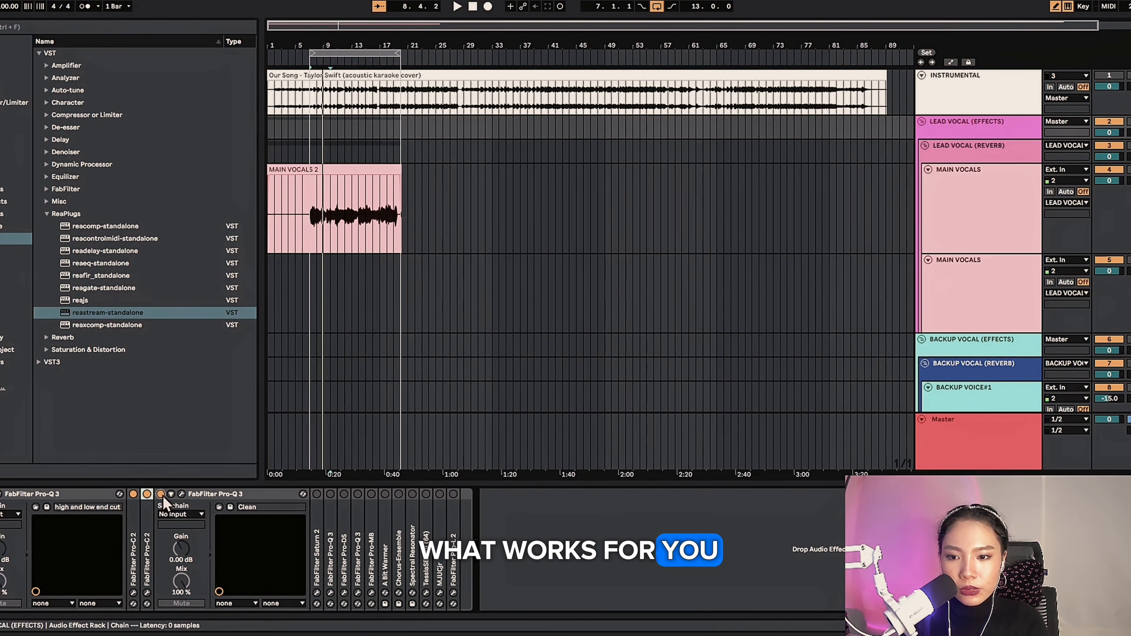
click(181, 494)
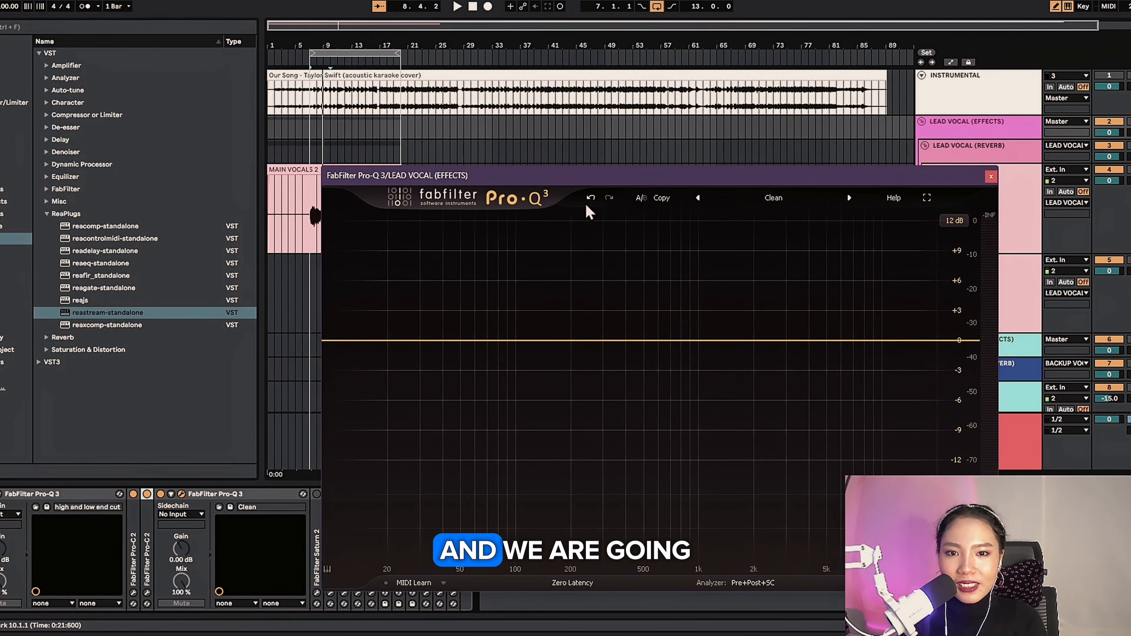
key(space)
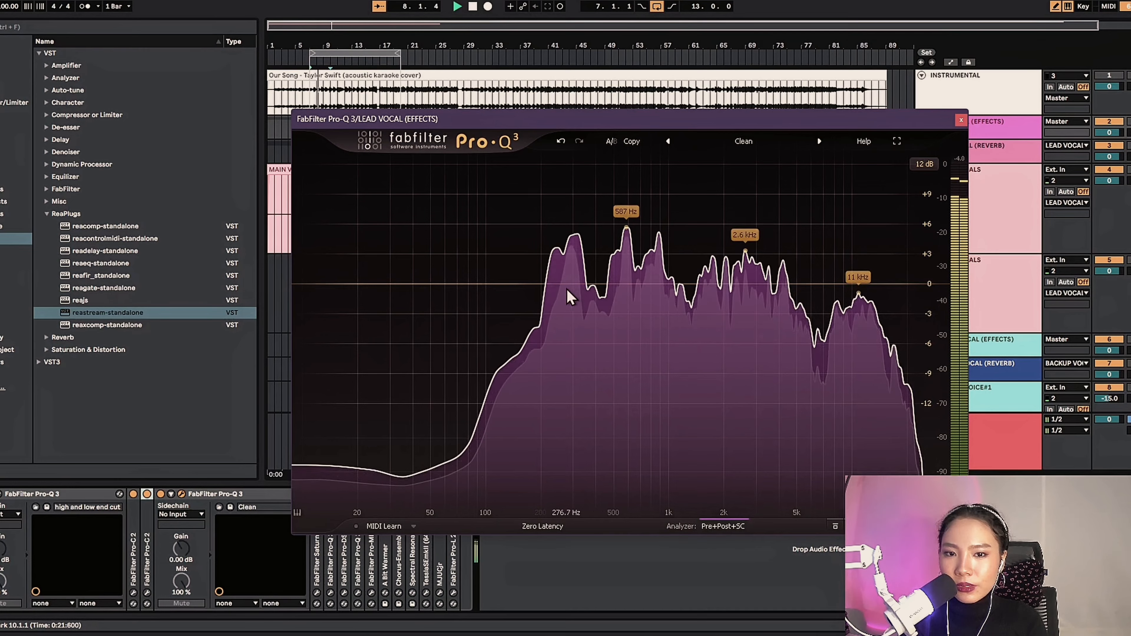
click(574, 285)
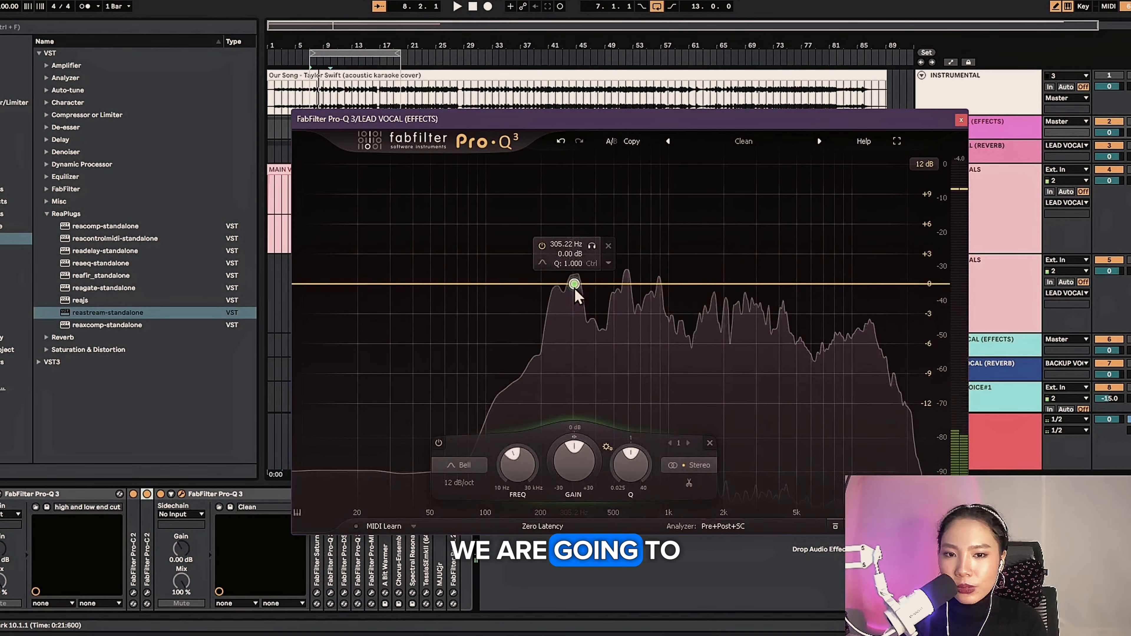
drag(575, 289, 586, 228)
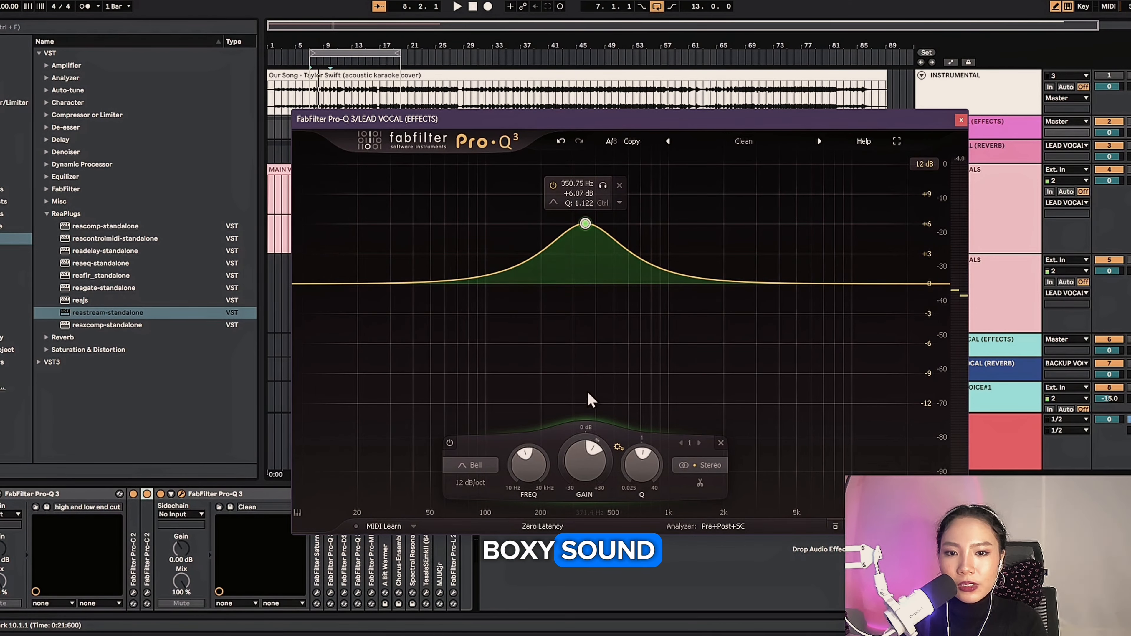
Boost the bell band to about 10.55 dB, narrow its Q to 2.169, and sweep it in solo to locate the boxy frequency.
key(space)
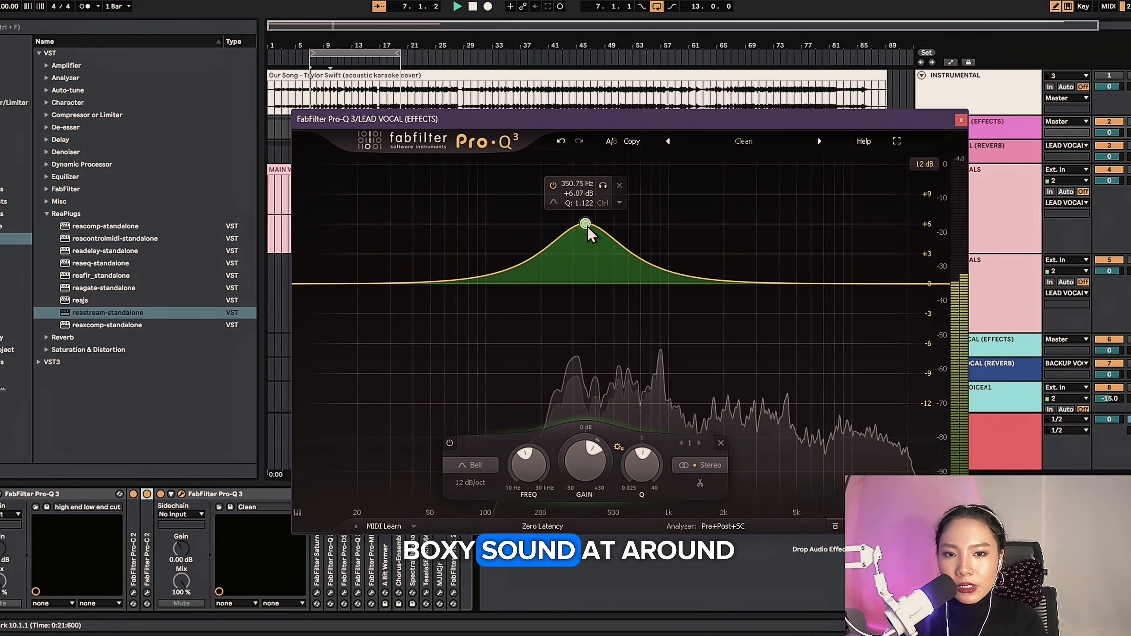
mouse_move(587, 227)
mouse_down()
mouse_move(579, 190)
mouse_move(621, 215)
mouse_move(605, 215)
mouse_up()
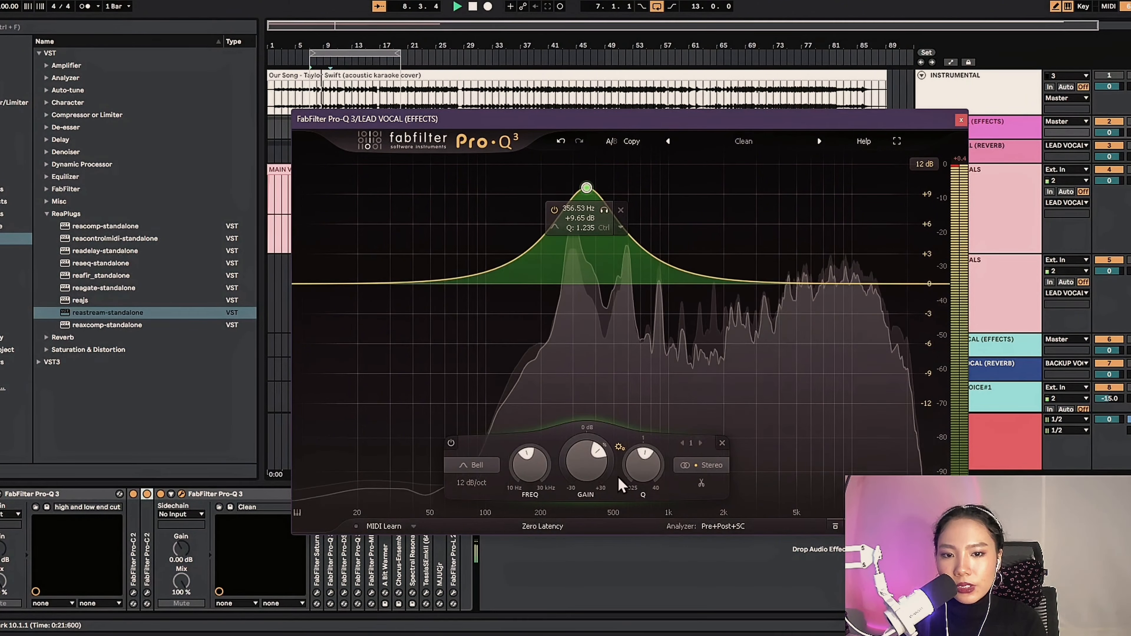
drag(641, 466, 642, 441)
click(604, 201)
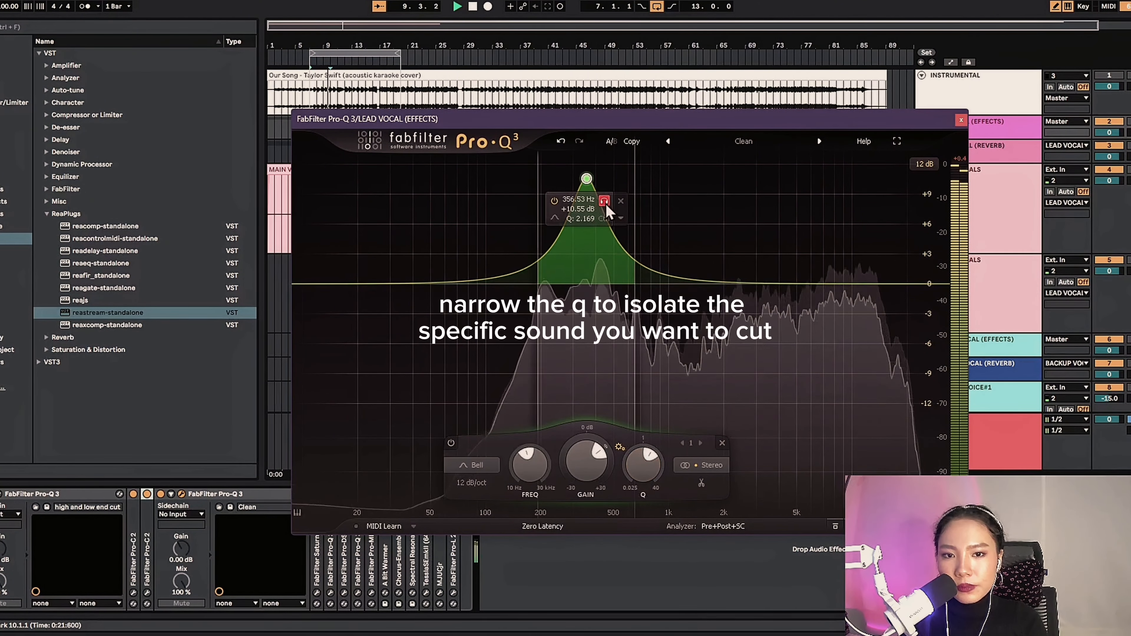
drag(608, 213, 613, 271)
Set the gain of the narrowed bell band to -5 dB to cut the boxy sound.
double_click(592, 463)
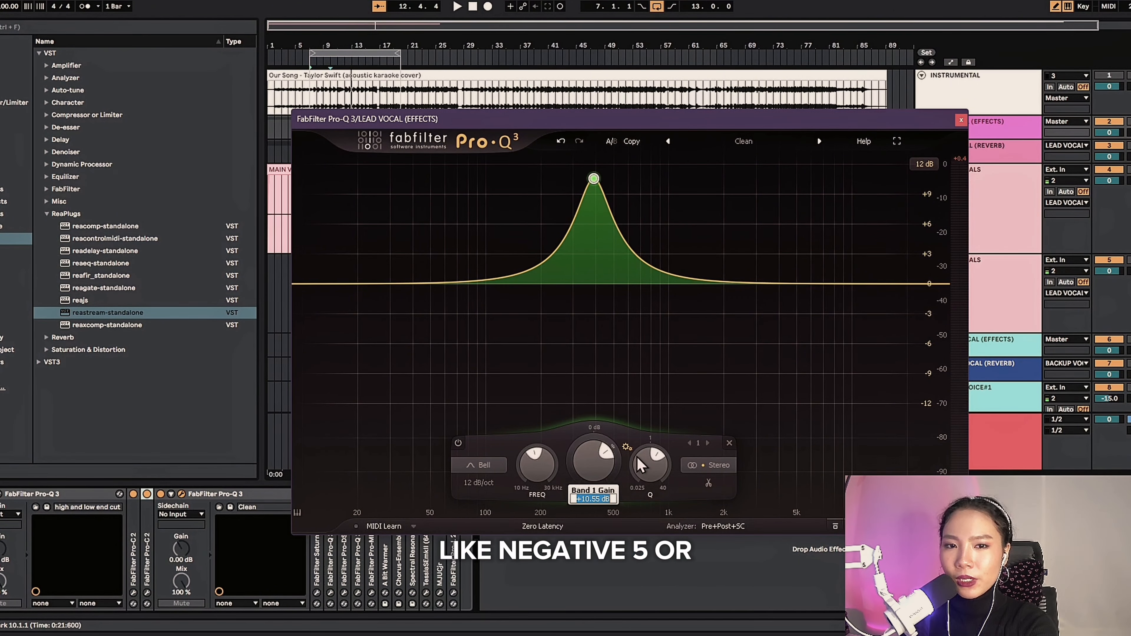
text(-5)
key(Return)
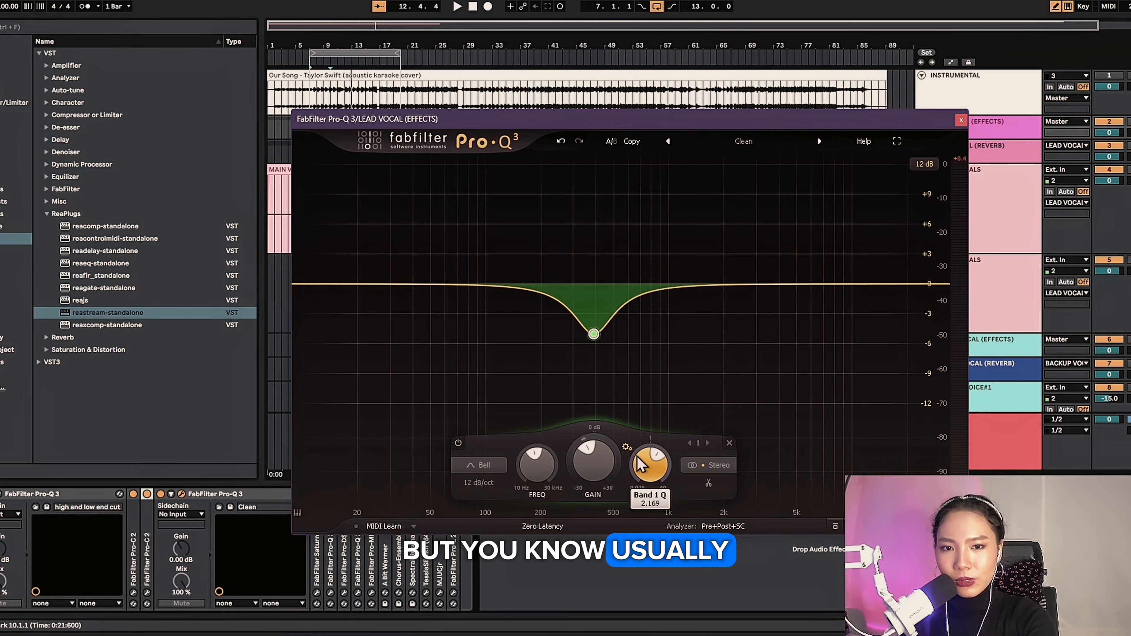
Set the bell band's gain to -3 dB and play back the vocal.
double_click(605, 471)
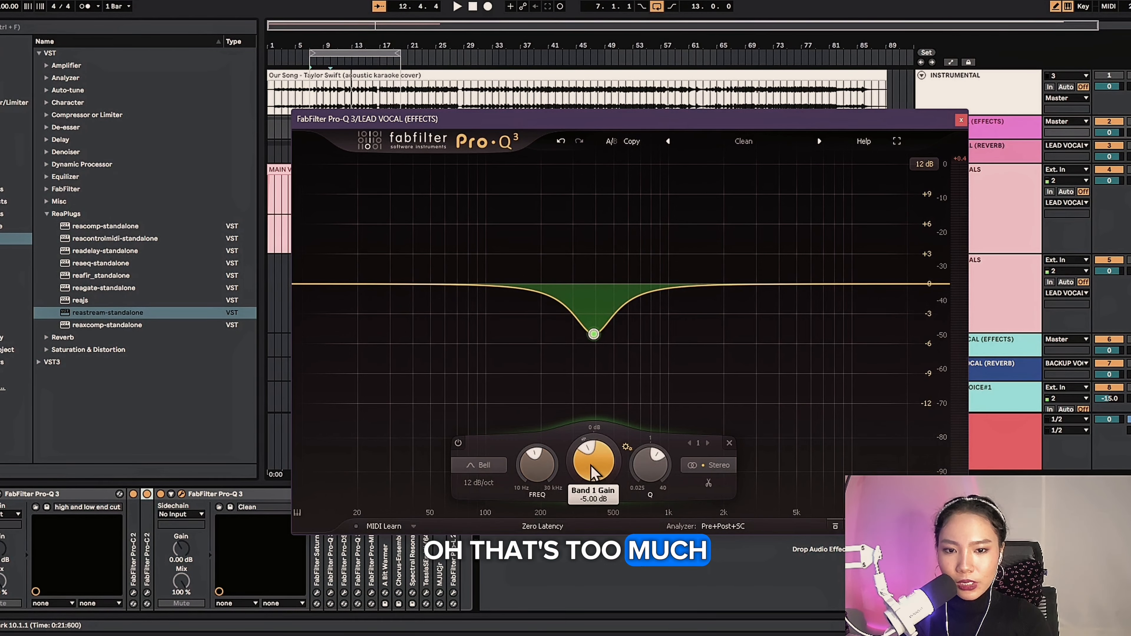
text(-3)
key(Return)
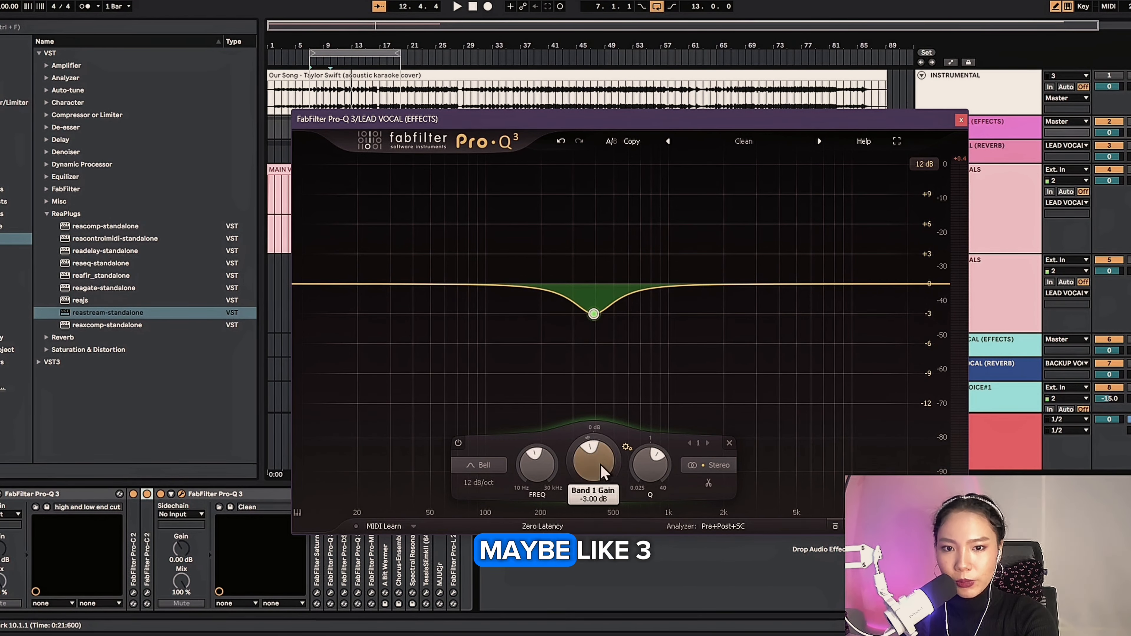
key(space)
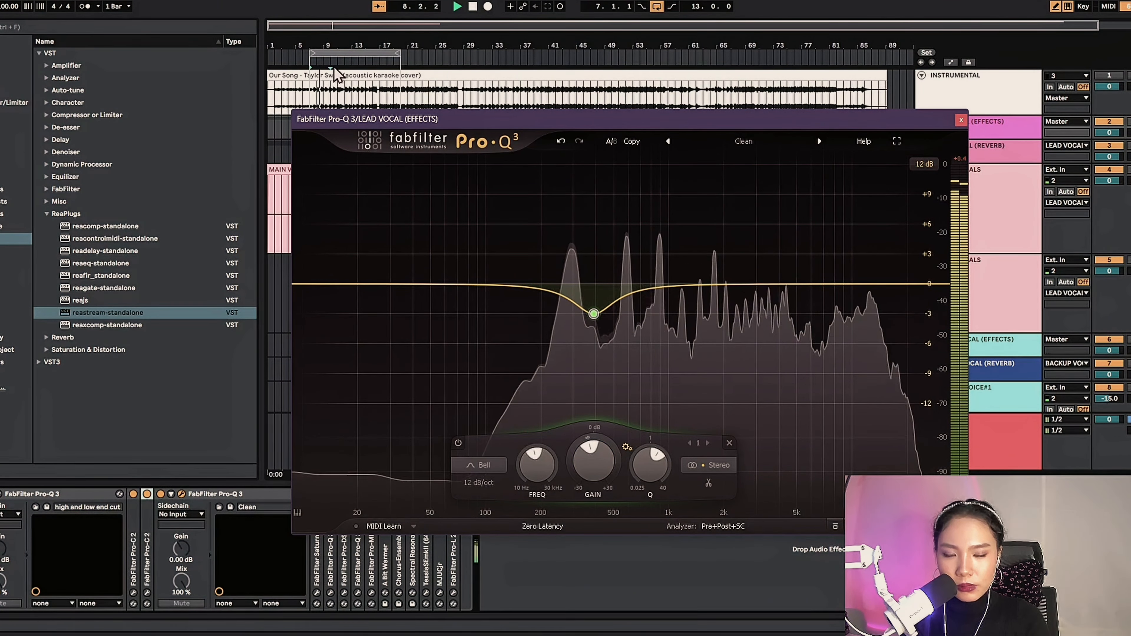
Set the stereo placement of the 390 Hz bell band to Mid.
mouse_move(594, 317)
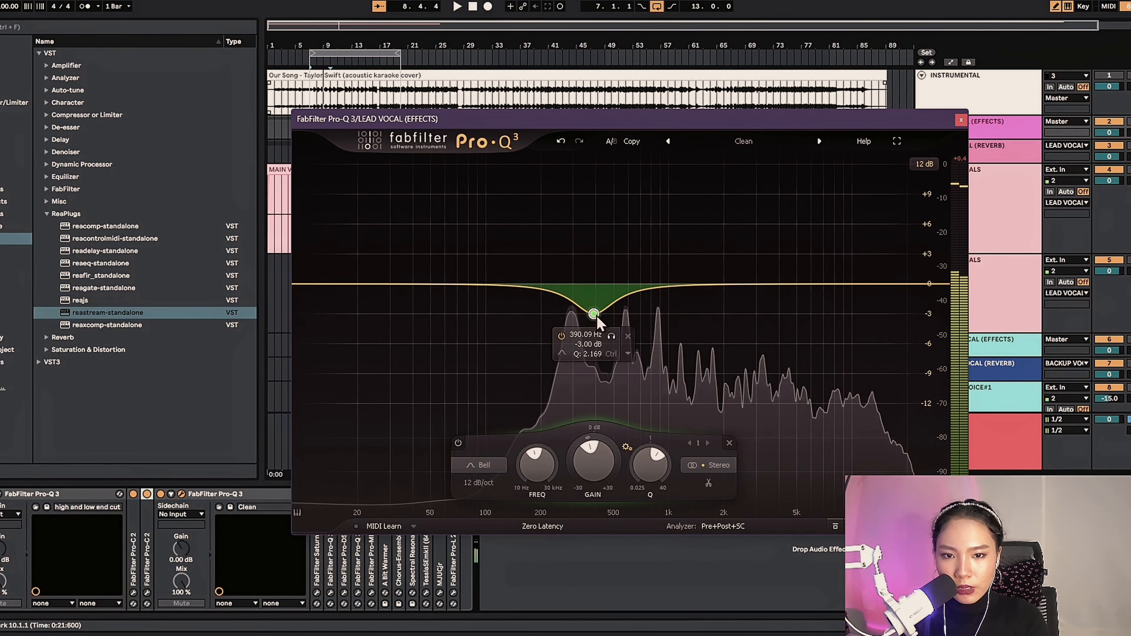
right_click(594, 315)
mouse_move(678, 412)
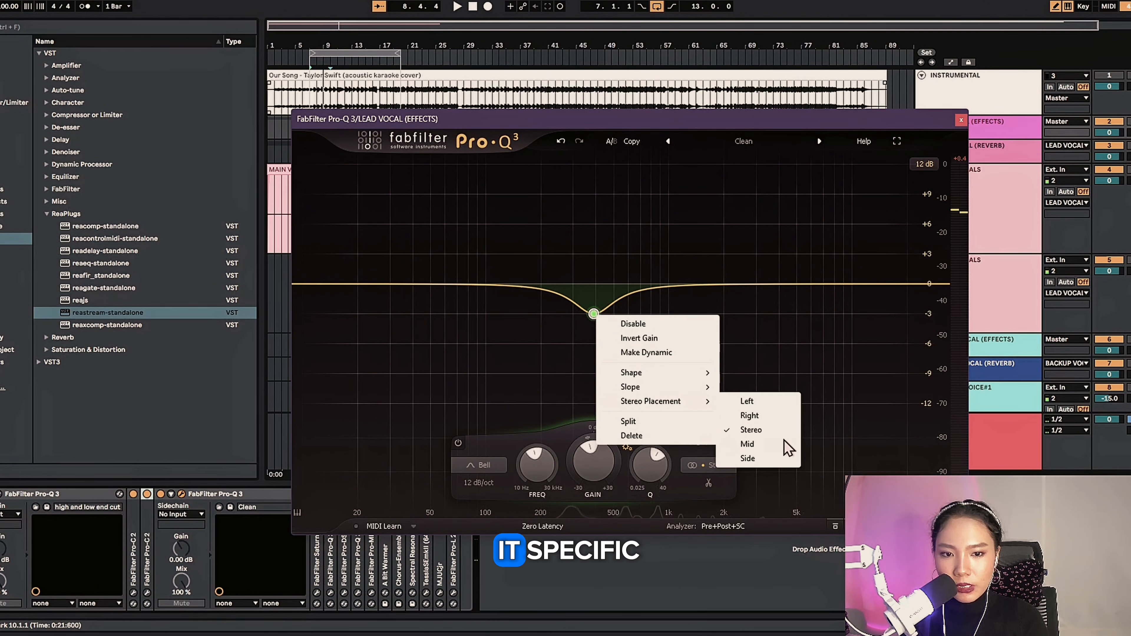
click(778, 448)
mouse_move(603, 319)
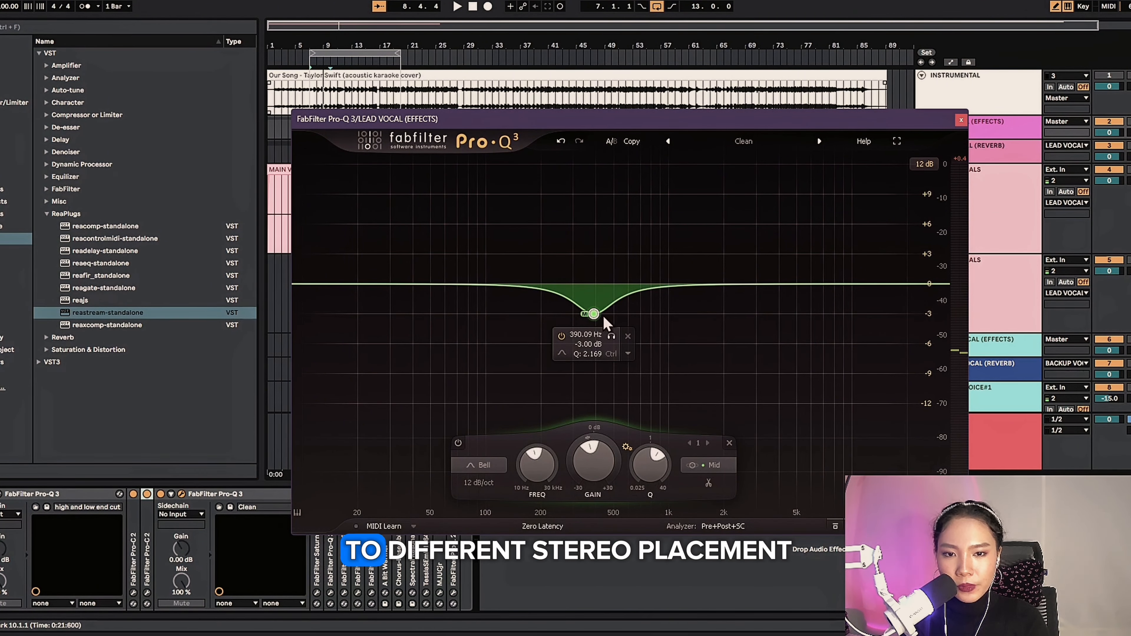
right_click(594, 314)
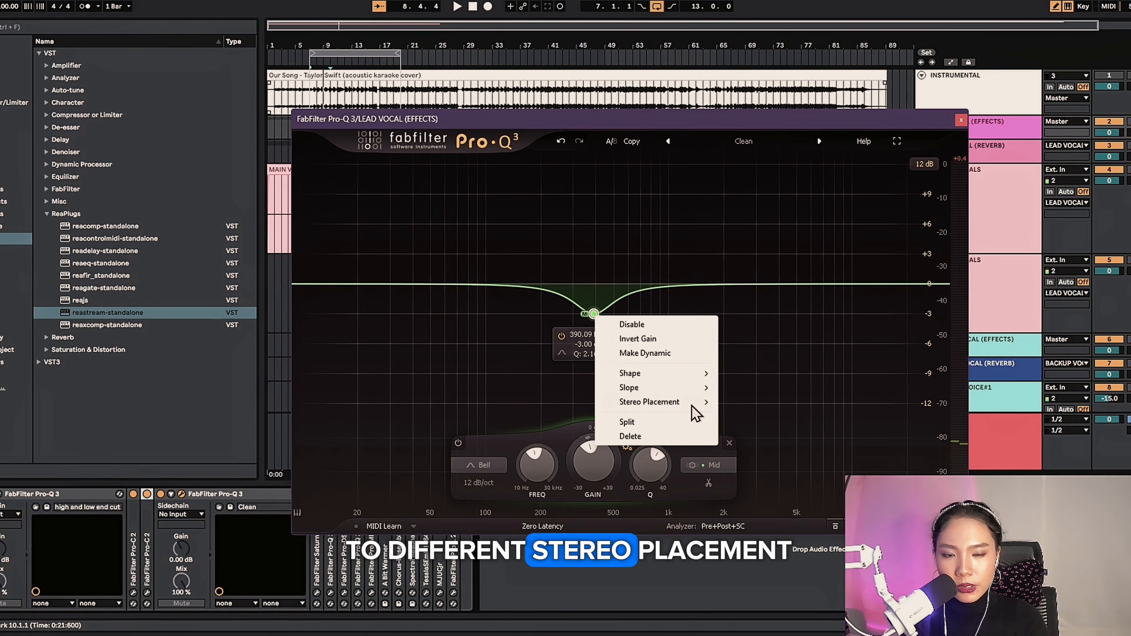
mouse_move(692, 406)
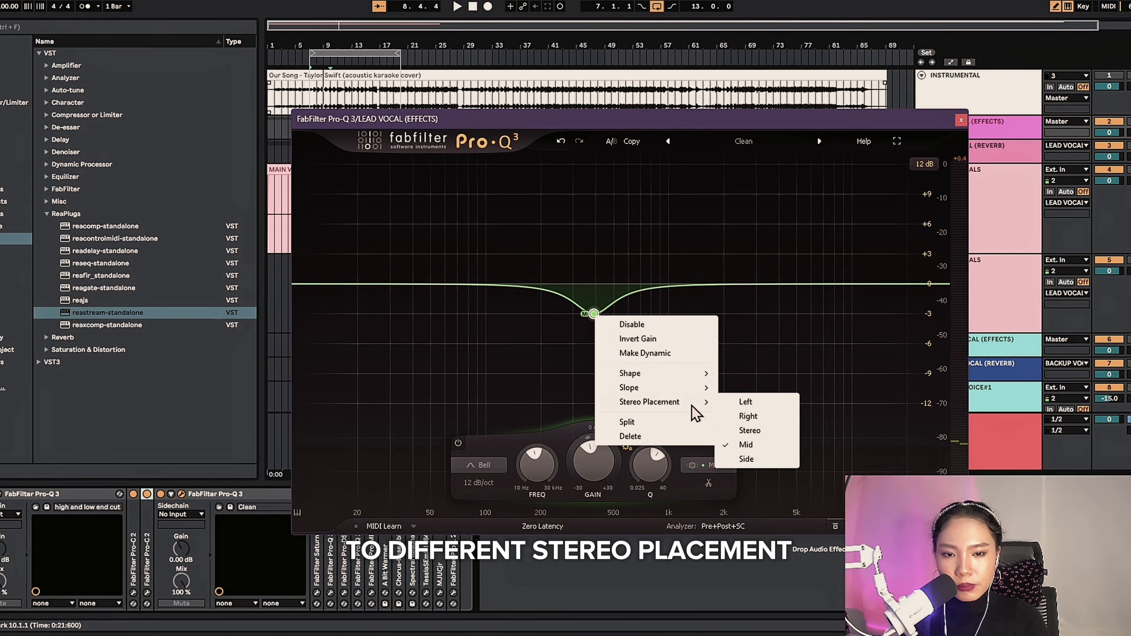
click(746, 445)
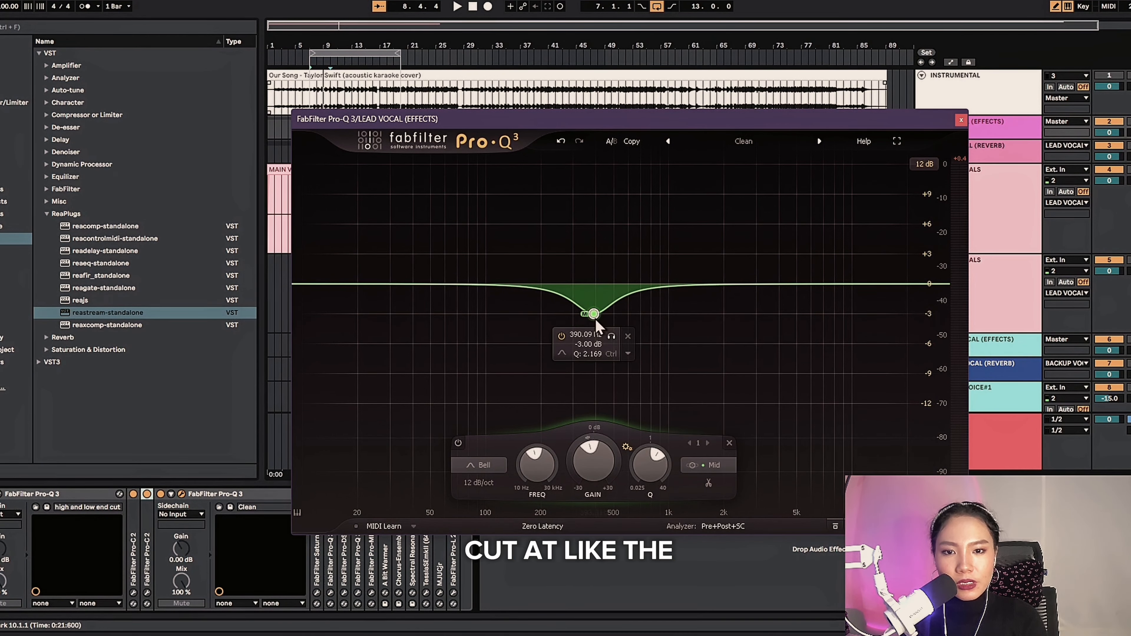
Audition the Mid bell band in solo, turn solo off, and set its gain to -2 dB during playback.
click(612, 338)
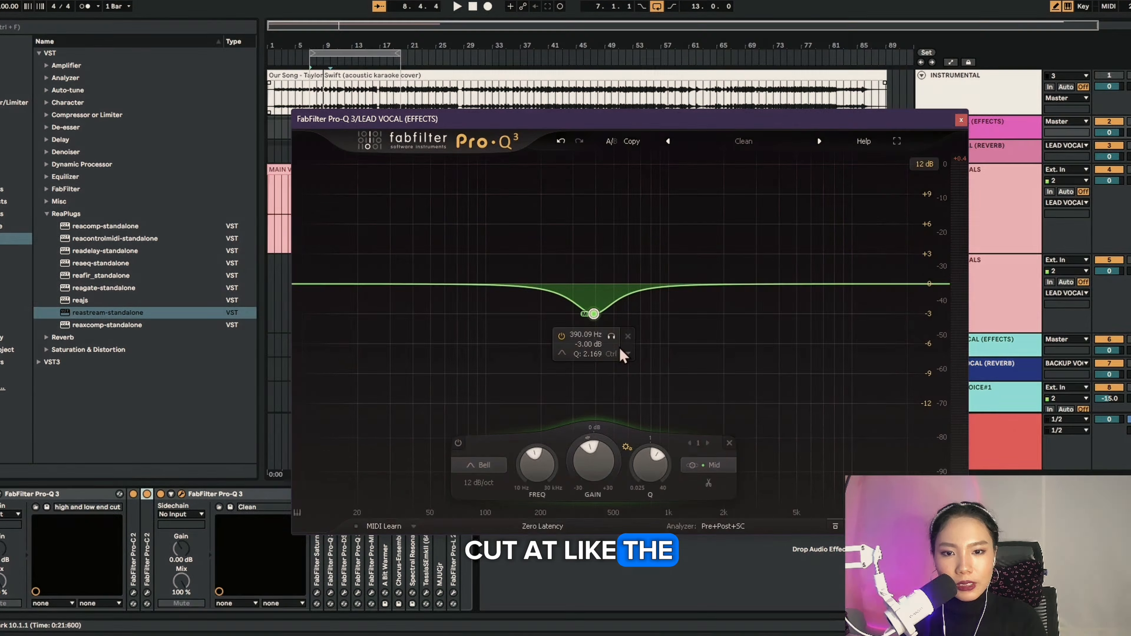
click(611, 336)
key(space)
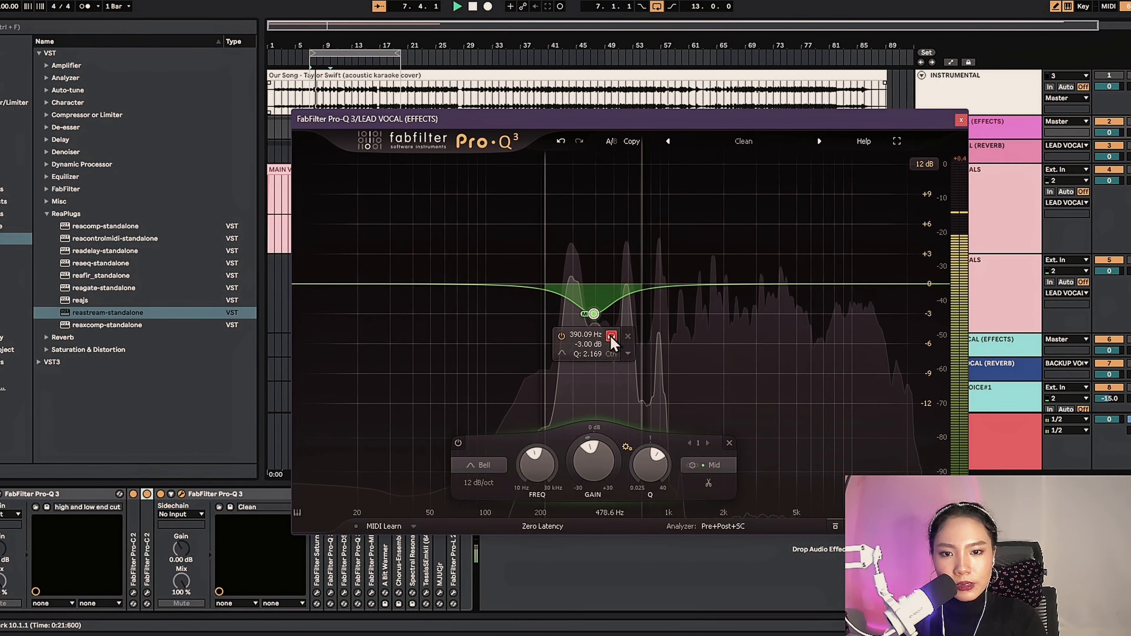
click(612, 337)
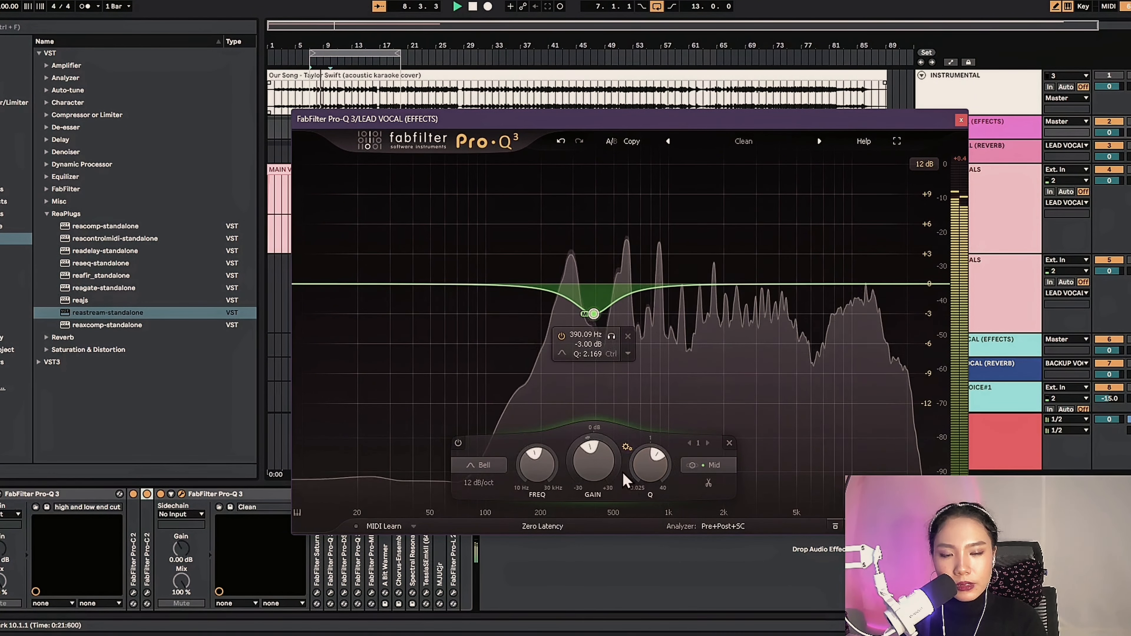
drag(592, 461, 621, 298)
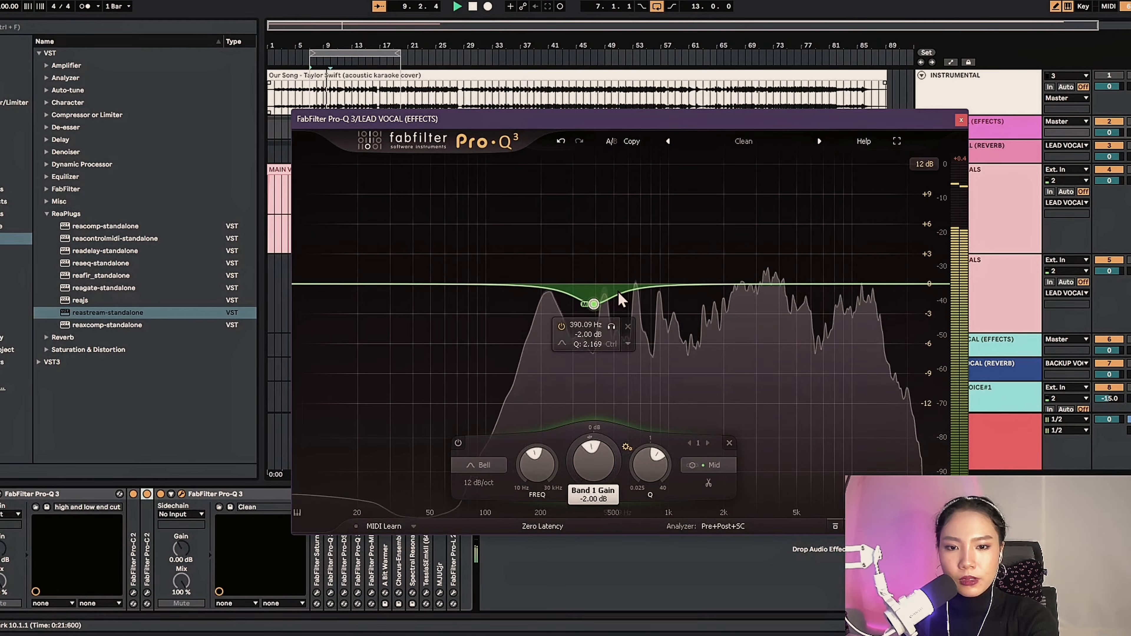
key(space)
Add a second bell band with Stereo placement, boosted about 12.38 dB near 4536 Hz, and narrow its Q to 2.488.
double_click(762, 284)
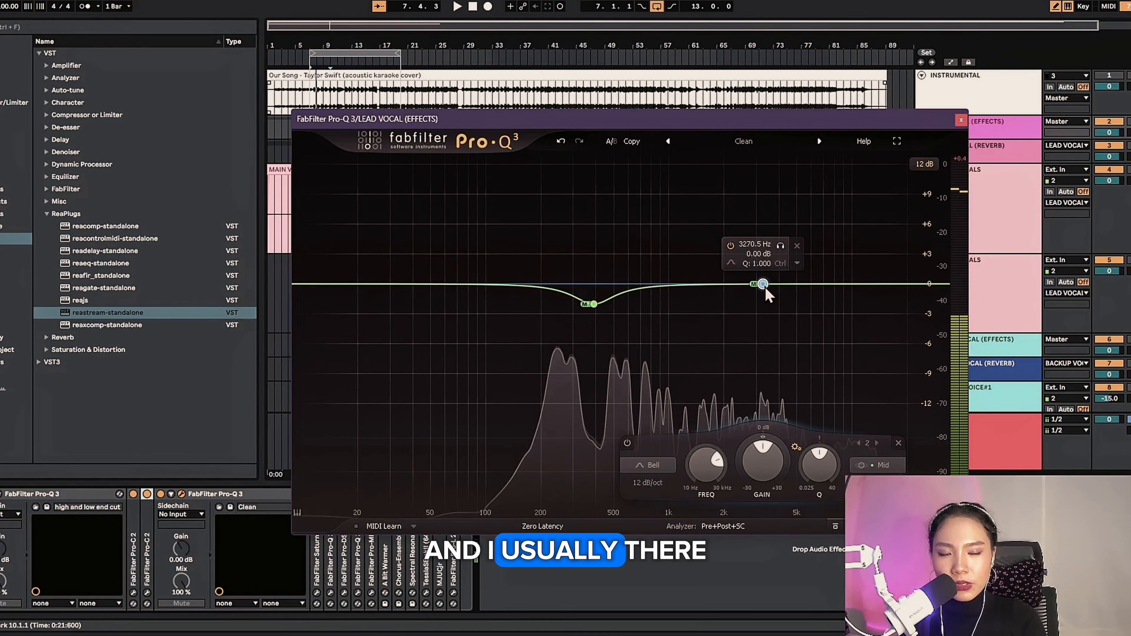
right_click(765, 288)
mouse_move(817, 372)
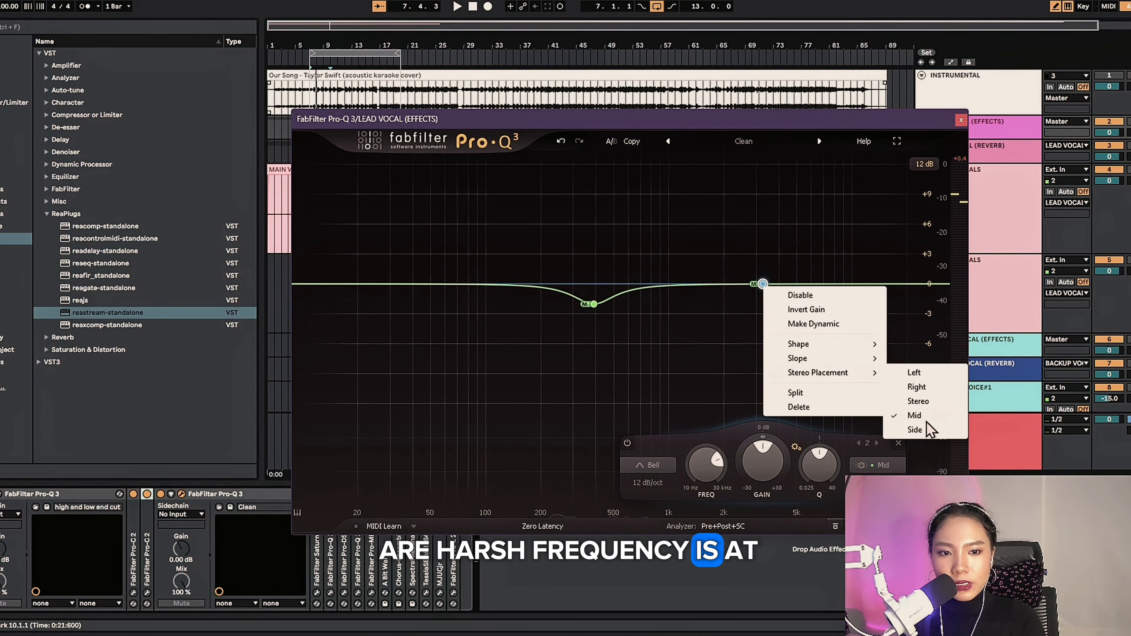
click(917, 401)
drag(762, 284, 788, 172)
drag(849, 472, 848, 452)
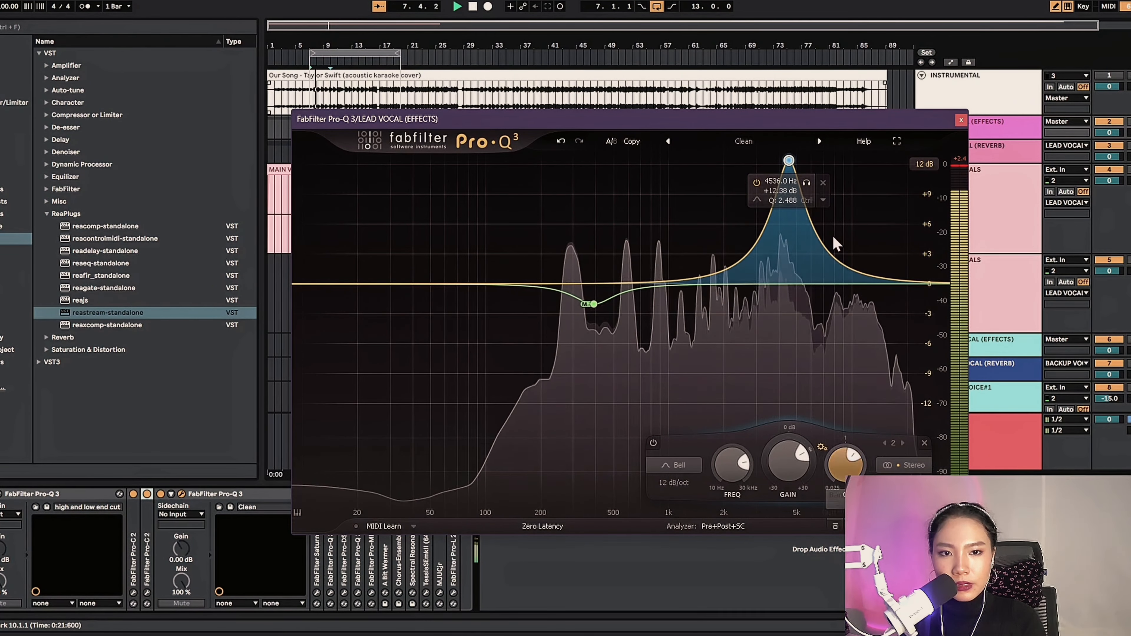
Sweep the second band in solo to about 5086 Hz, narrow its Q to 3.965, and enter a new gain.
drag(807, 182, 818, 218)
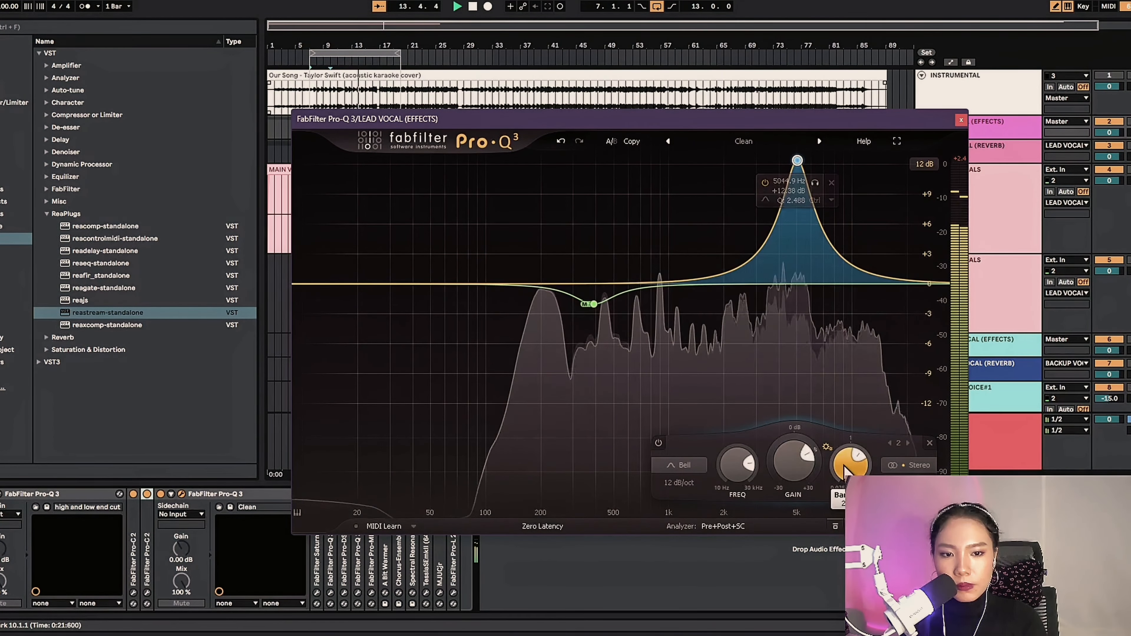
drag(850, 466, 851, 457)
drag(812, 180, 812, 193)
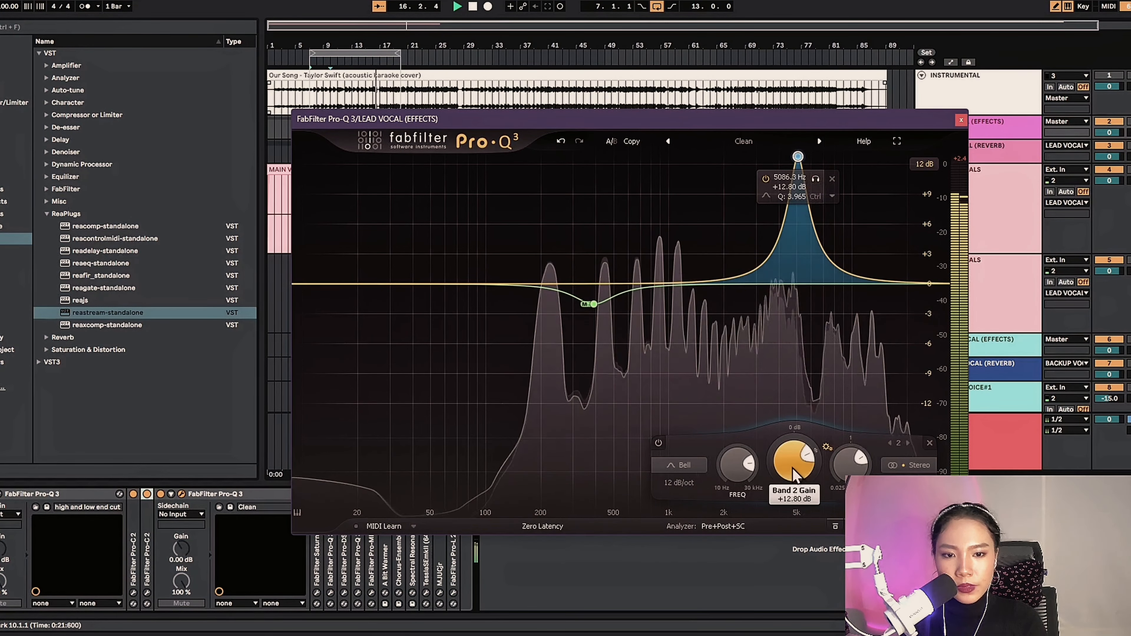
key(BackSpace)
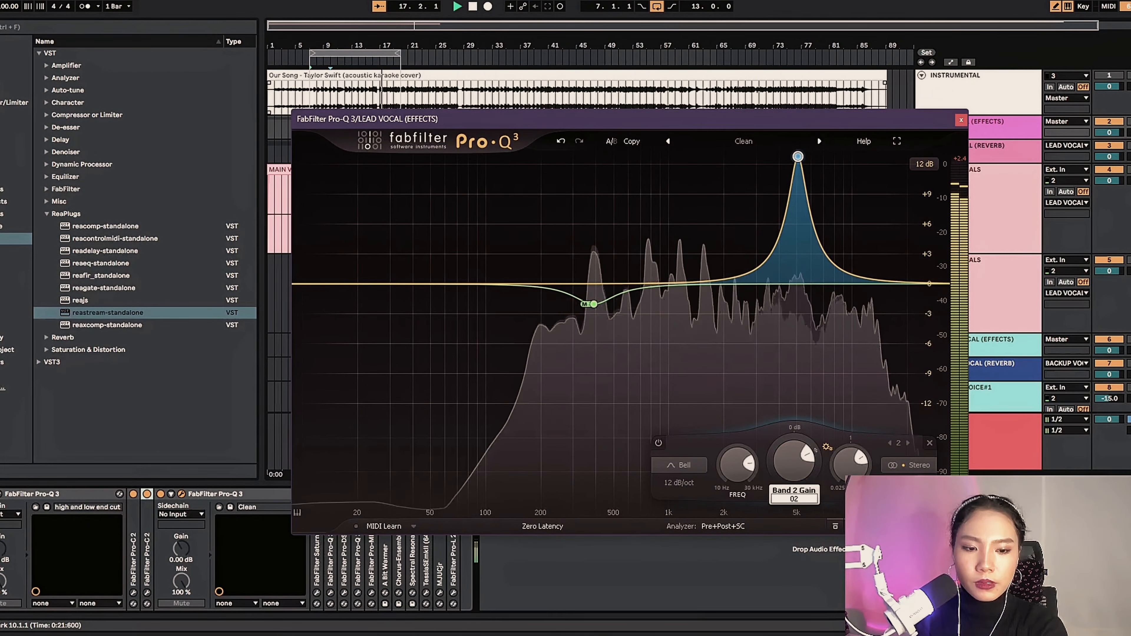
text(0)
key(Return)
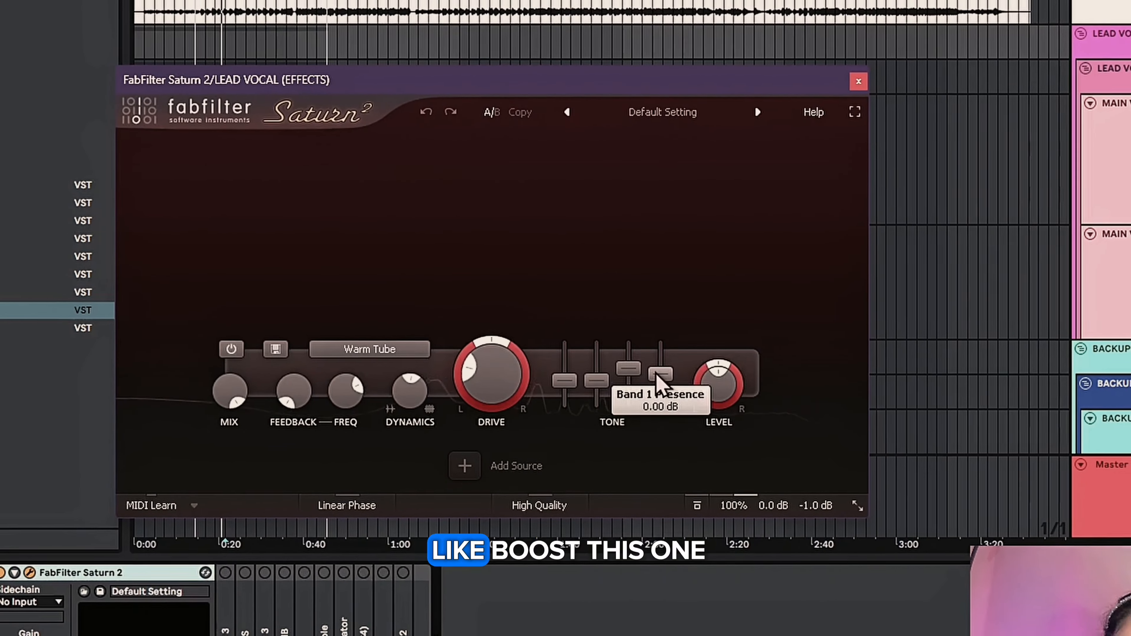
Raise the treble tone of the Saturn 2 Warm Tube band slightly and close the plugin.
drag(629, 369, 630, 365)
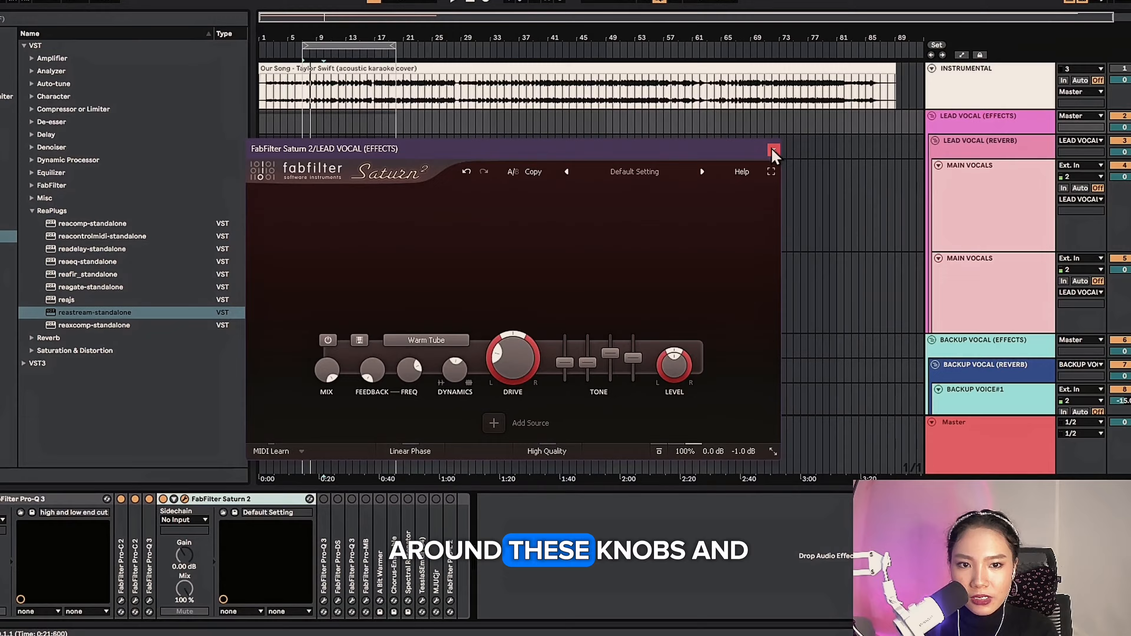
click(787, 139)
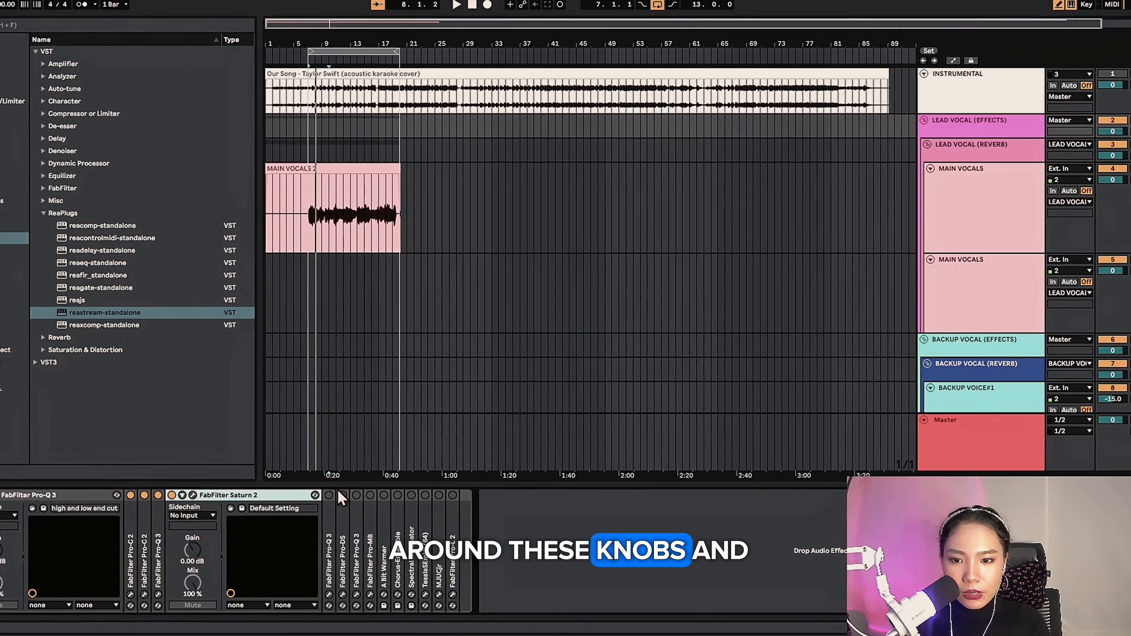
Enable and open the Pro-Q 3 named Mix Mud Removal 400Hz, and play the vocal through it.
click(195, 494)
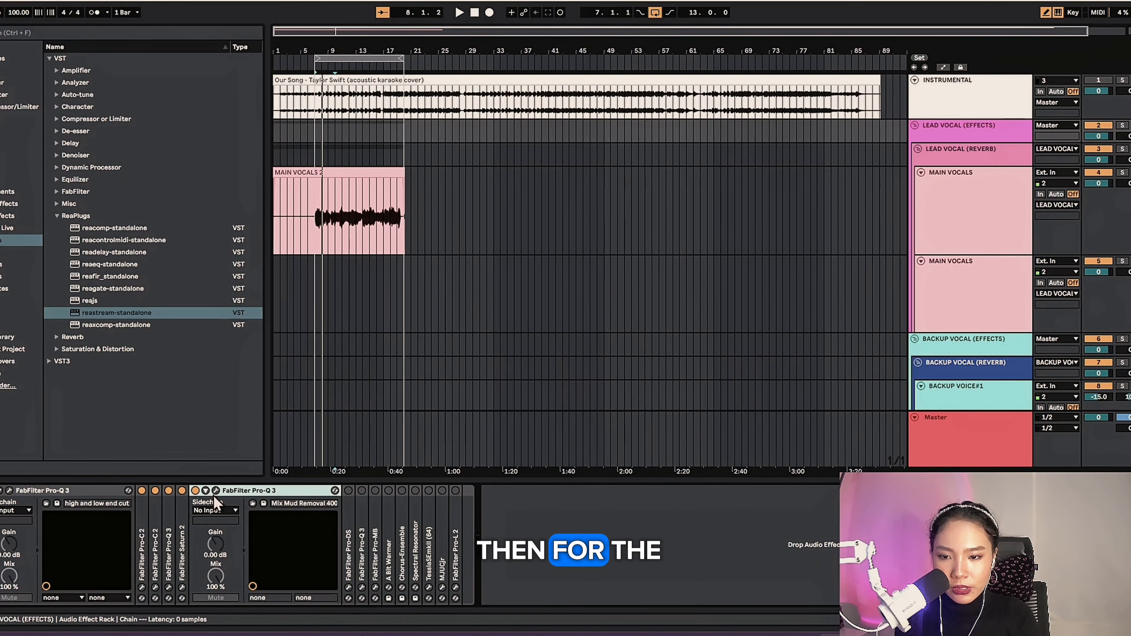
click(216, 491)
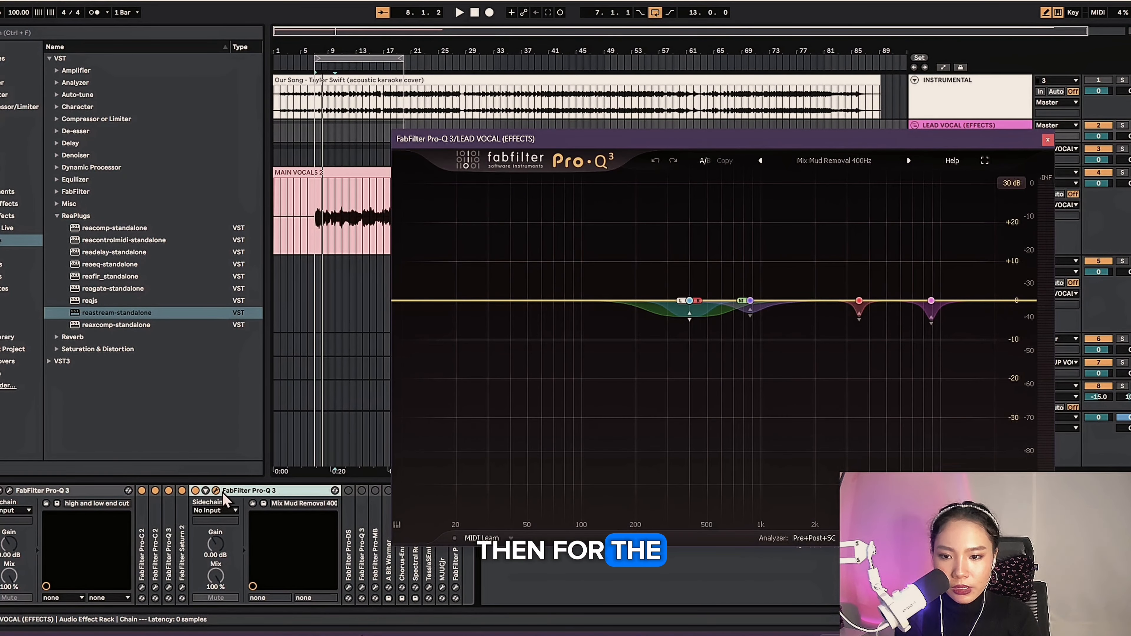
key(space)
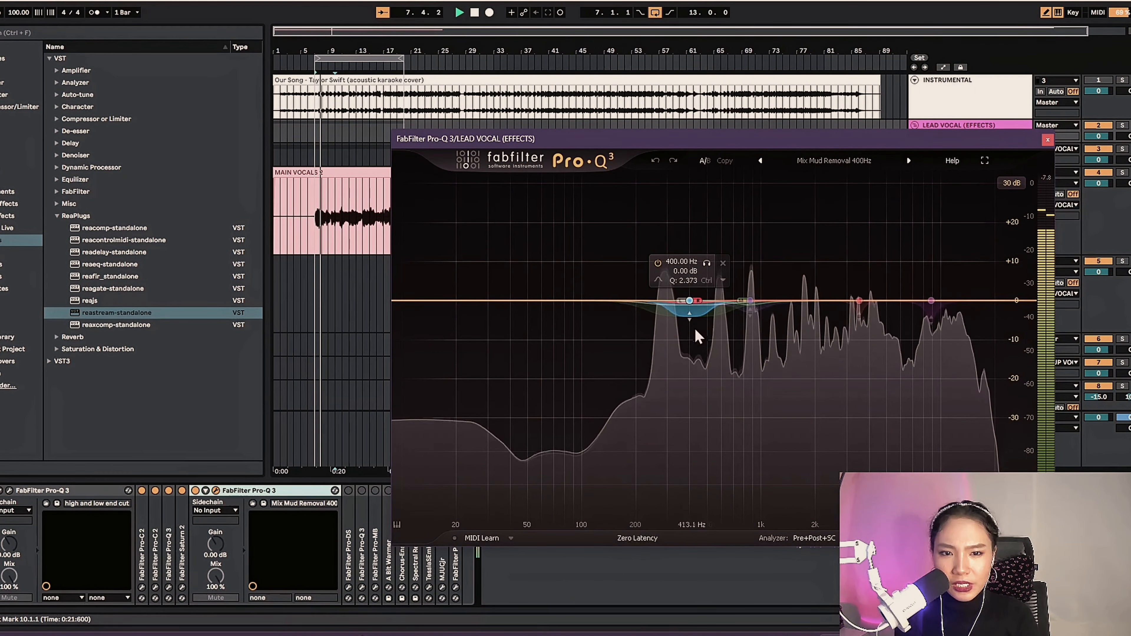
Look through the Pro-Q 3 preset list and the dynamics options of the 3520 Hz band without changing anything.
click(834, 160)
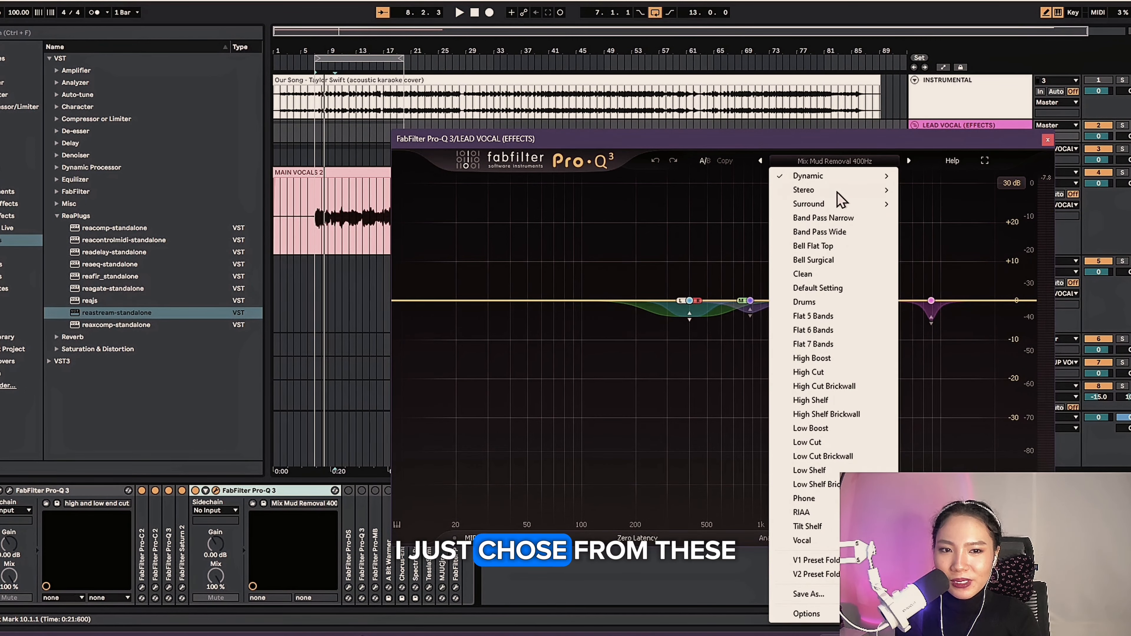
click(674, 419)
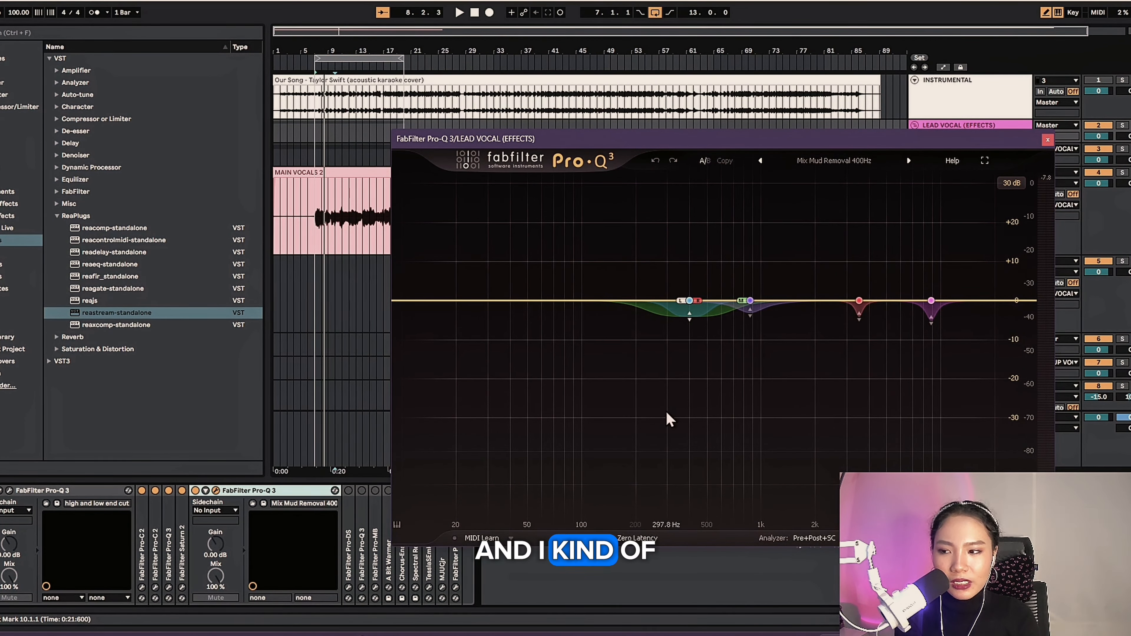
mouse_move(862, 308)
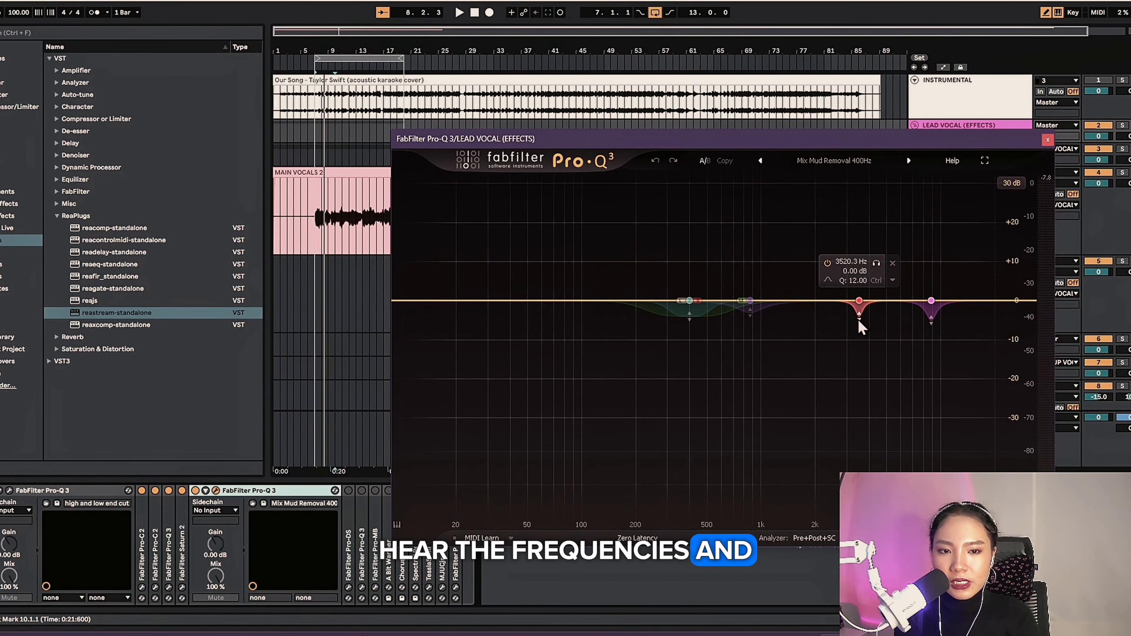
right_click(859, 301)
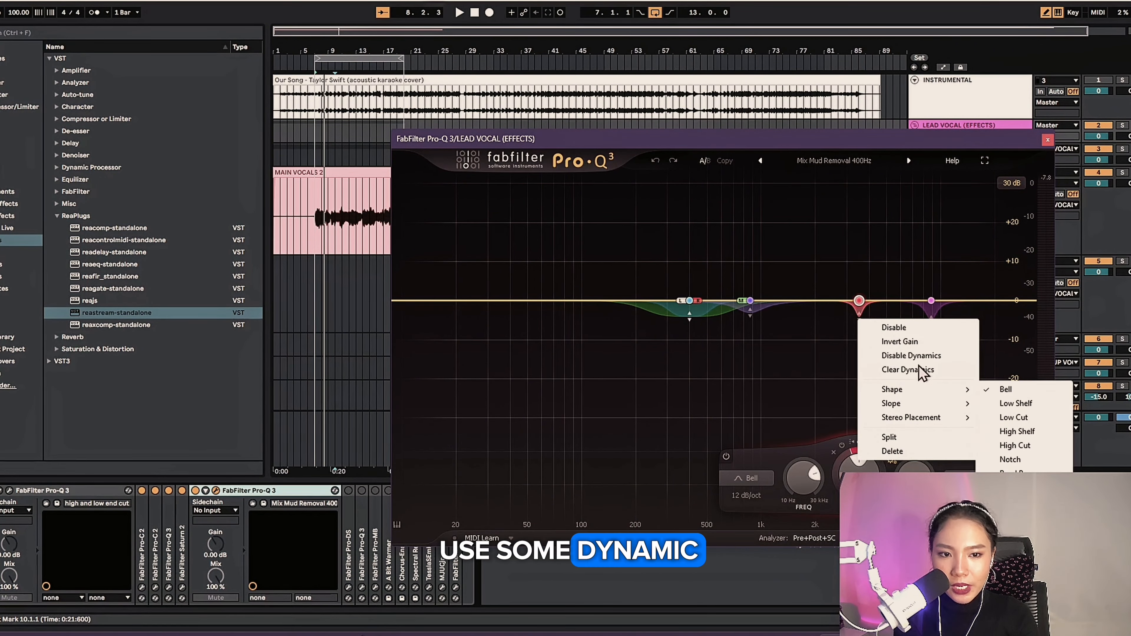
click(809, 314)
Try a dynamic bell band at about 1491.6 Hz in the mud removal EQ and delete it.
click(793, 301)
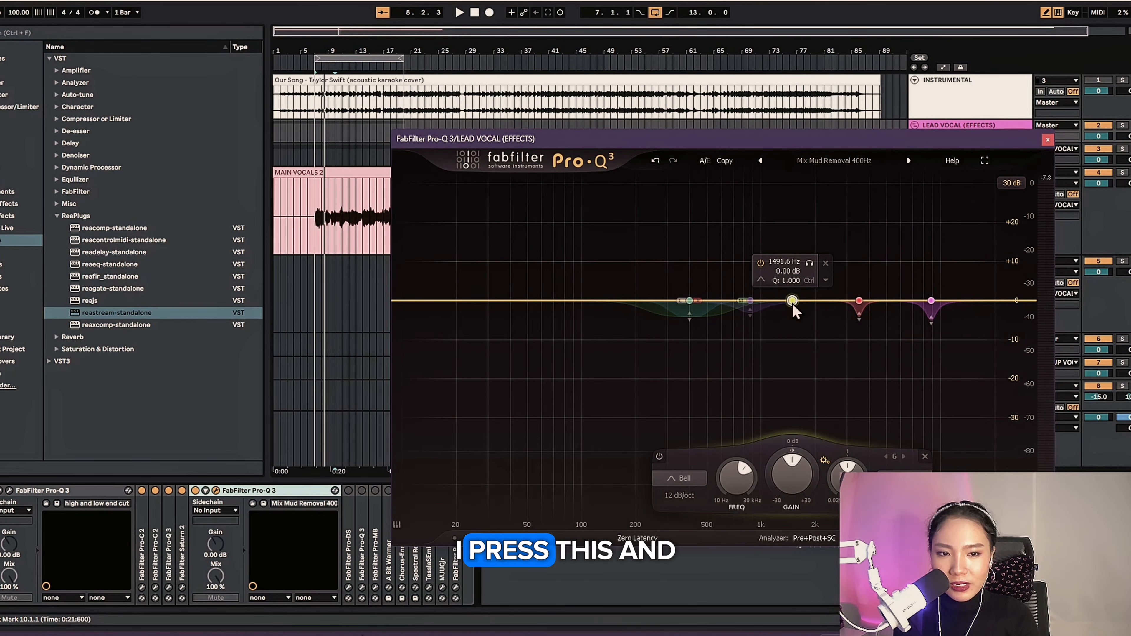
right_click(793, 306)
click(874, 342)
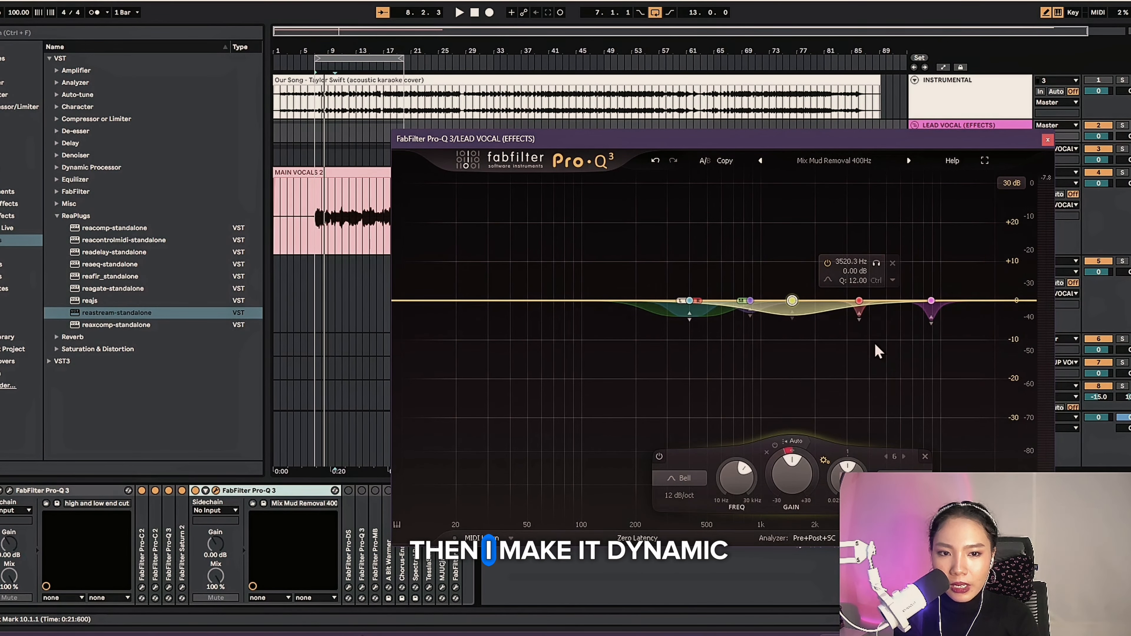
click(799, 328)
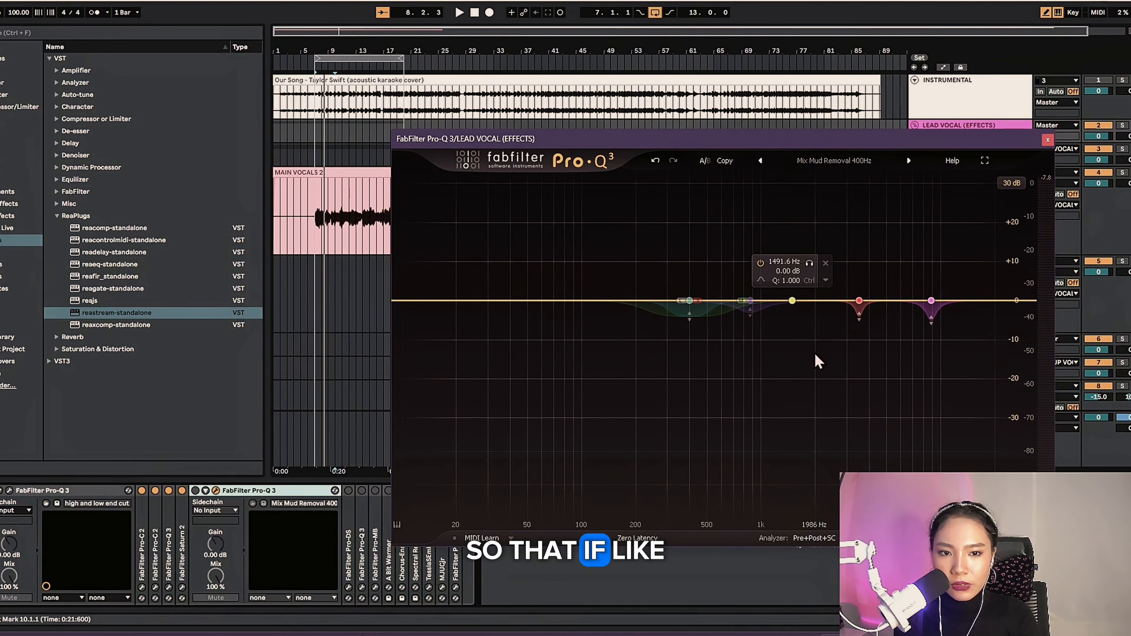
right_click(792, 301)
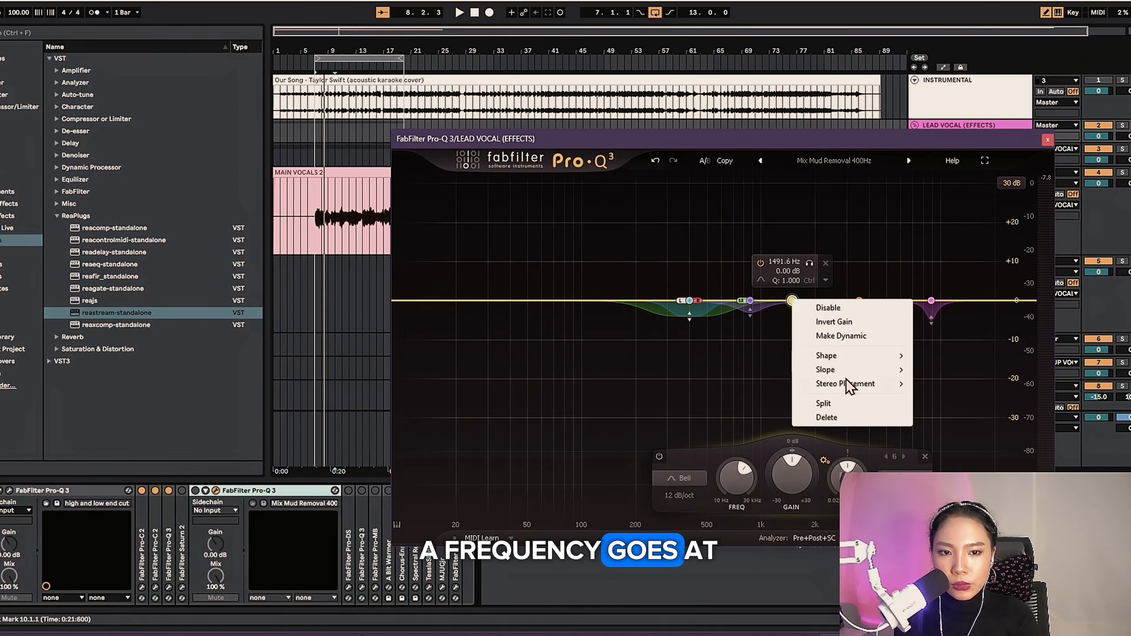
click(843, 416)
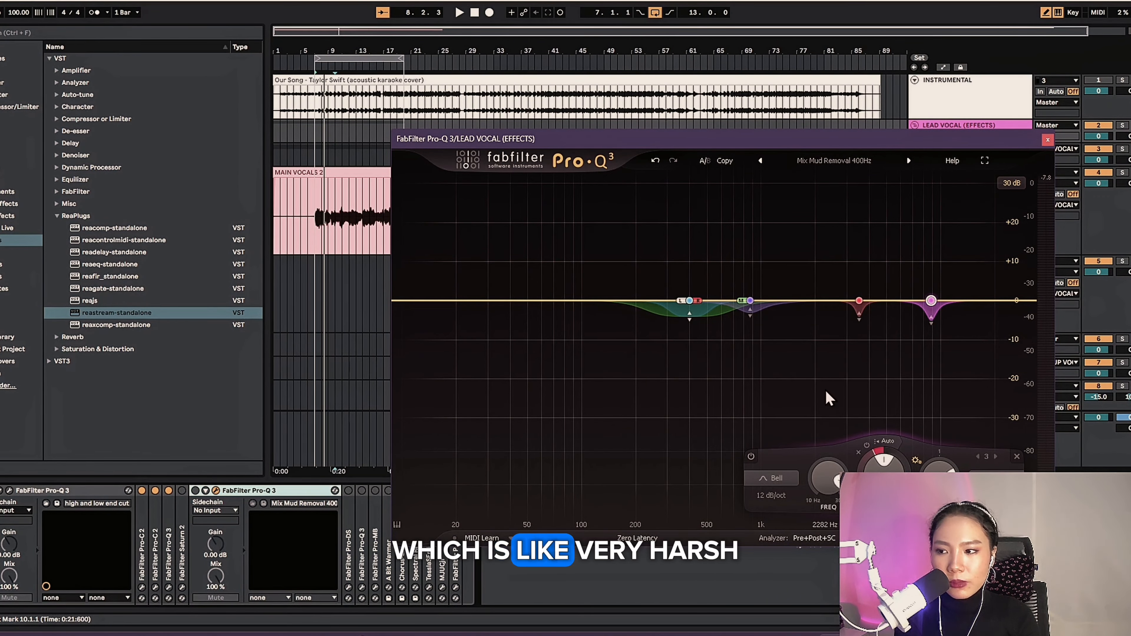
mouse_move(855, 363)
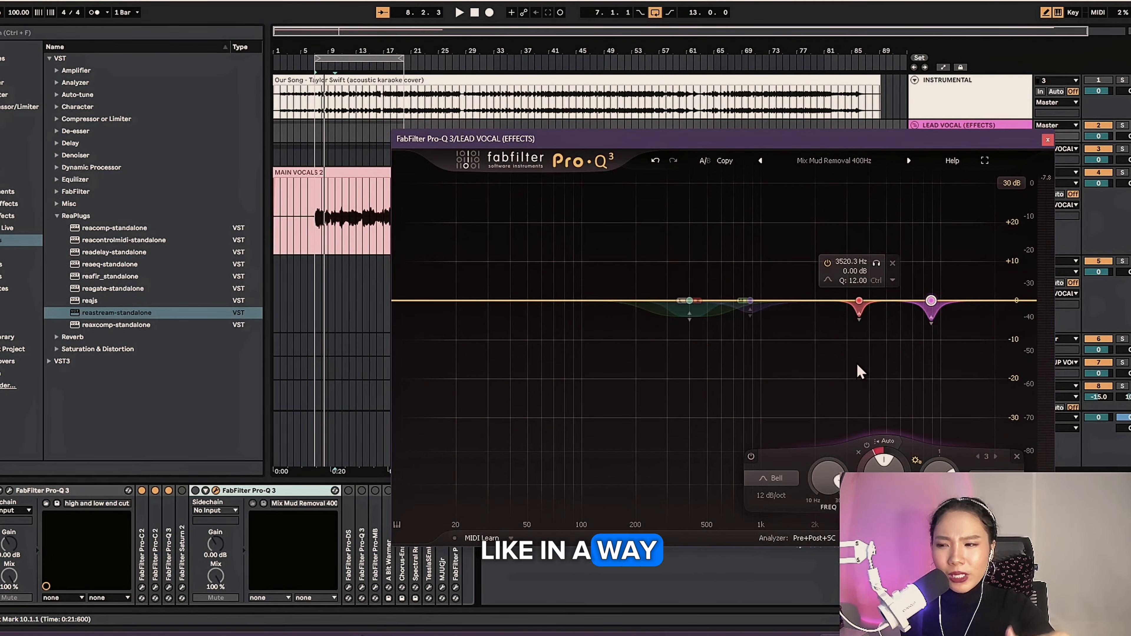
Close the mud removal EQ, then enable and open the Pro-DS with the natural de-essing preset and play the vocal.
click(1048, 140)
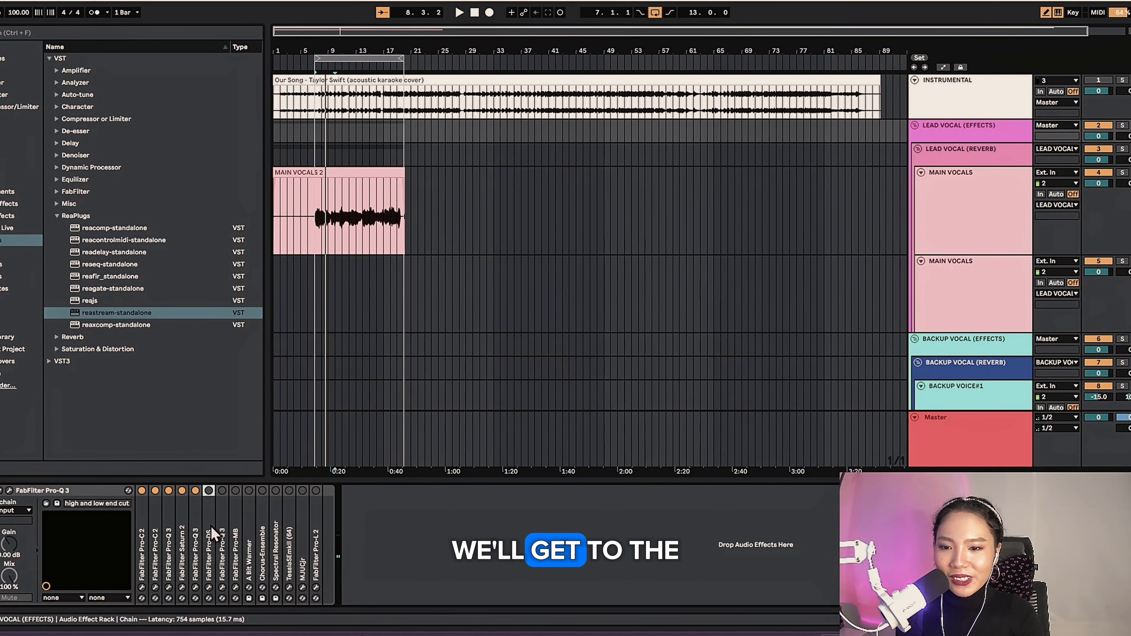
click(229, 490)
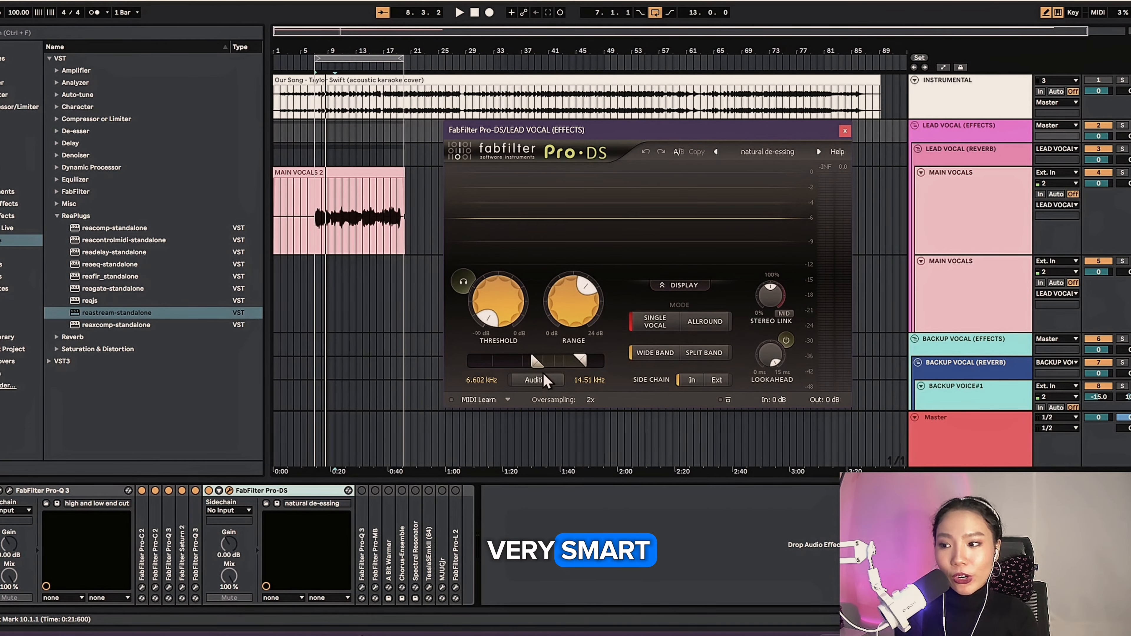
key(space)
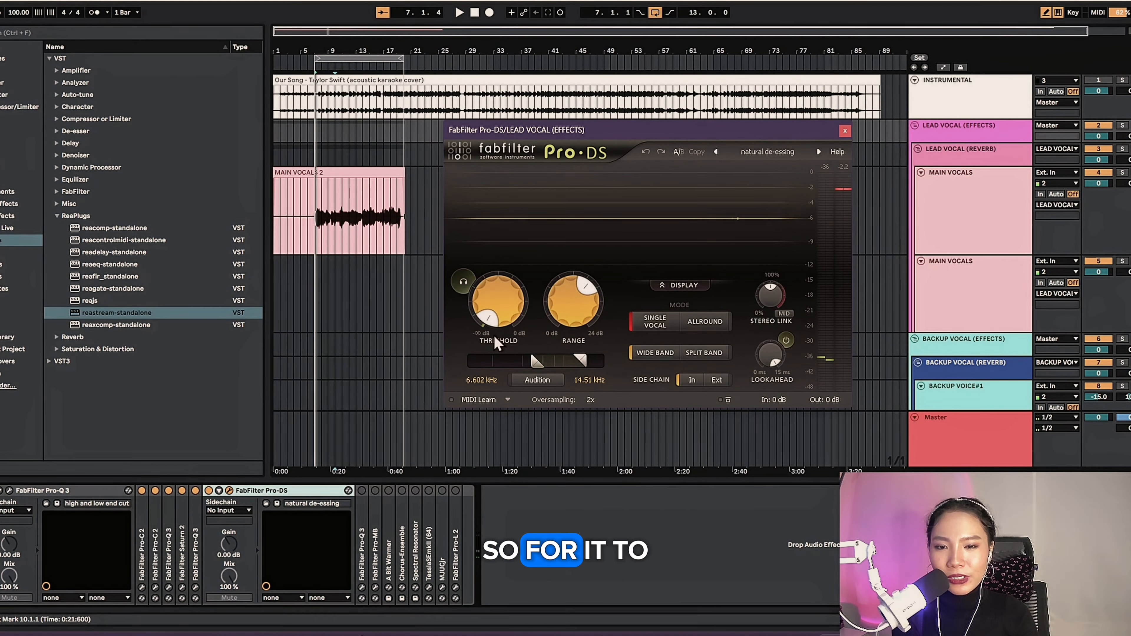
Increase the Pro-DS range and raise the lower limit of its detection band to 8.29 kHz using Audition.
mouse_move(492, 313)
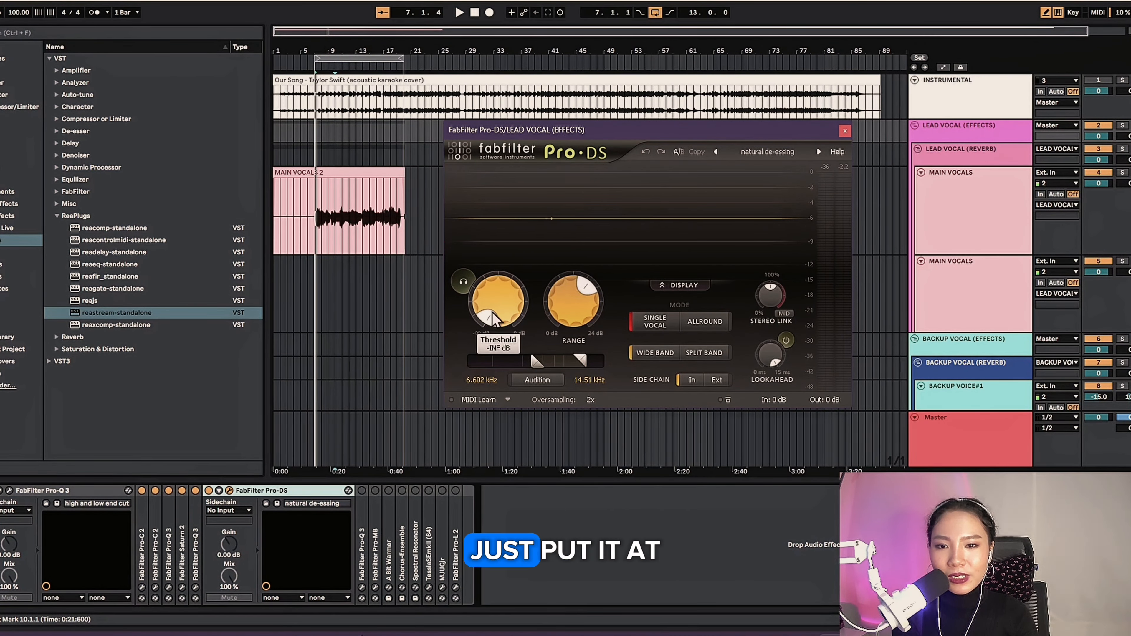
mouse_move(579, 309)
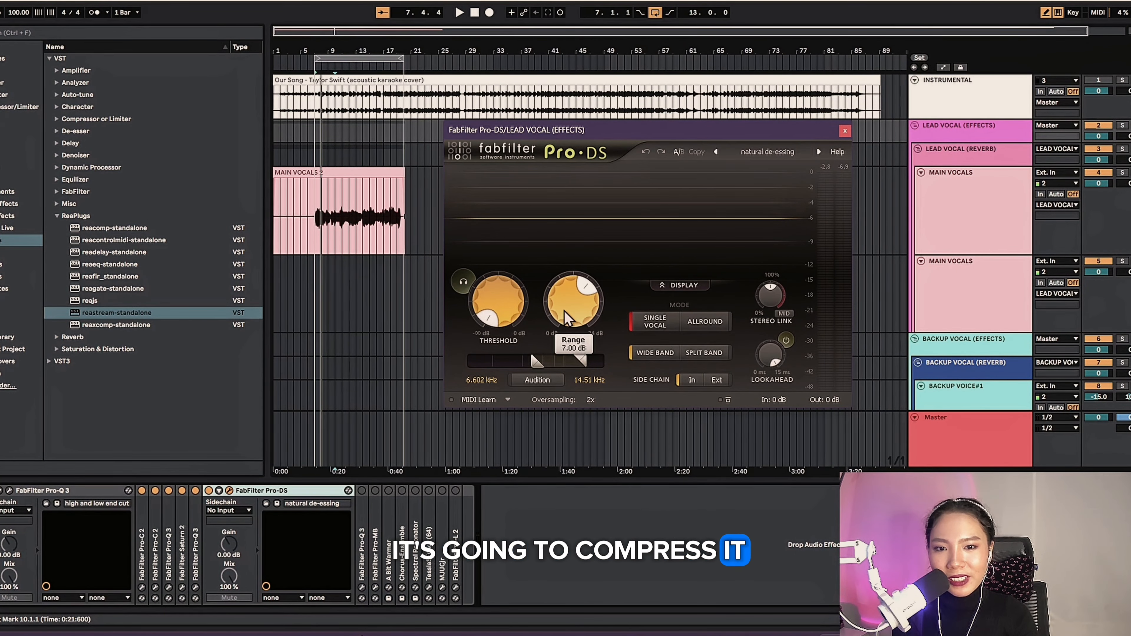
drag(581, 328, 562, 296)
key(space)
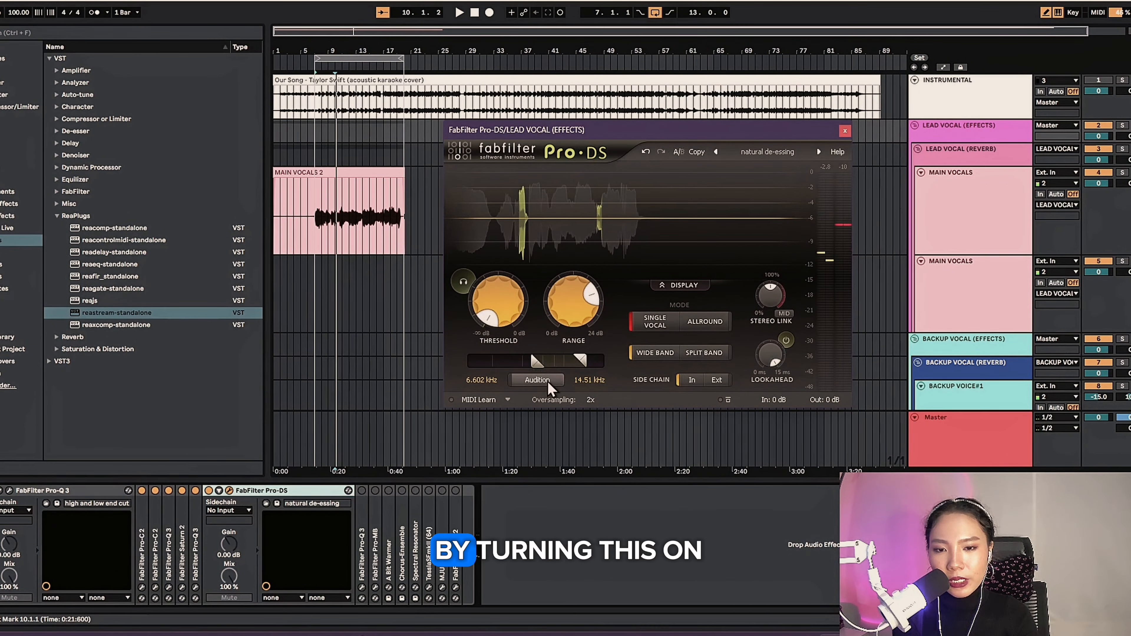
click(538, 377)
drag(539, 367, 548, 366)
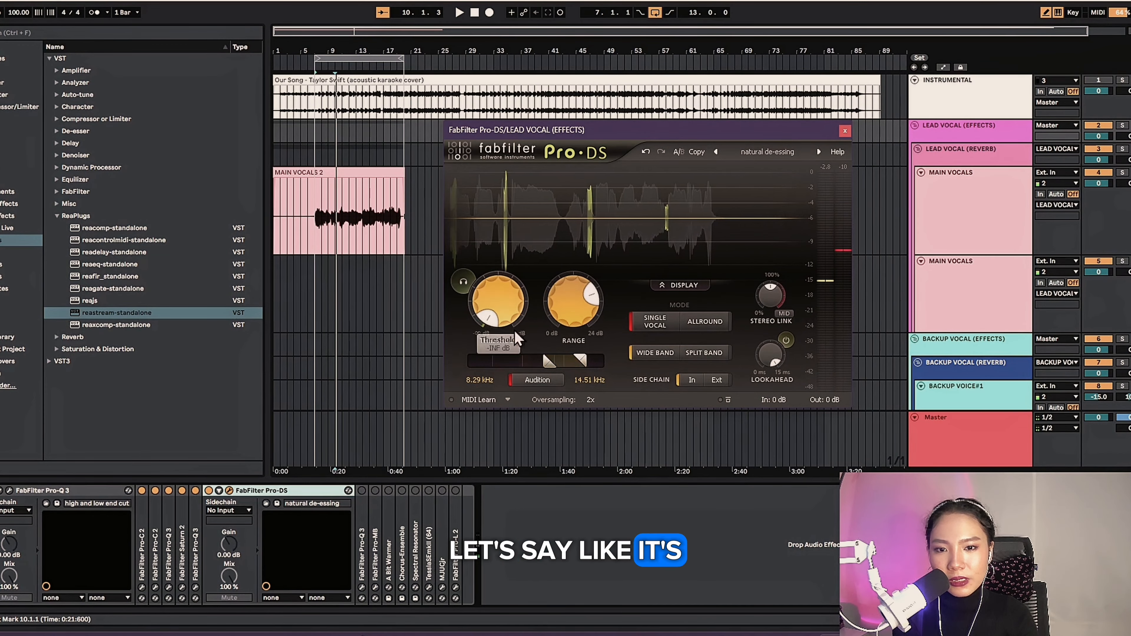
Play the vocal with the de-esser's trigger monitoring on, and switch monitoring off to compare the result.
click(467, 286)
key(space)
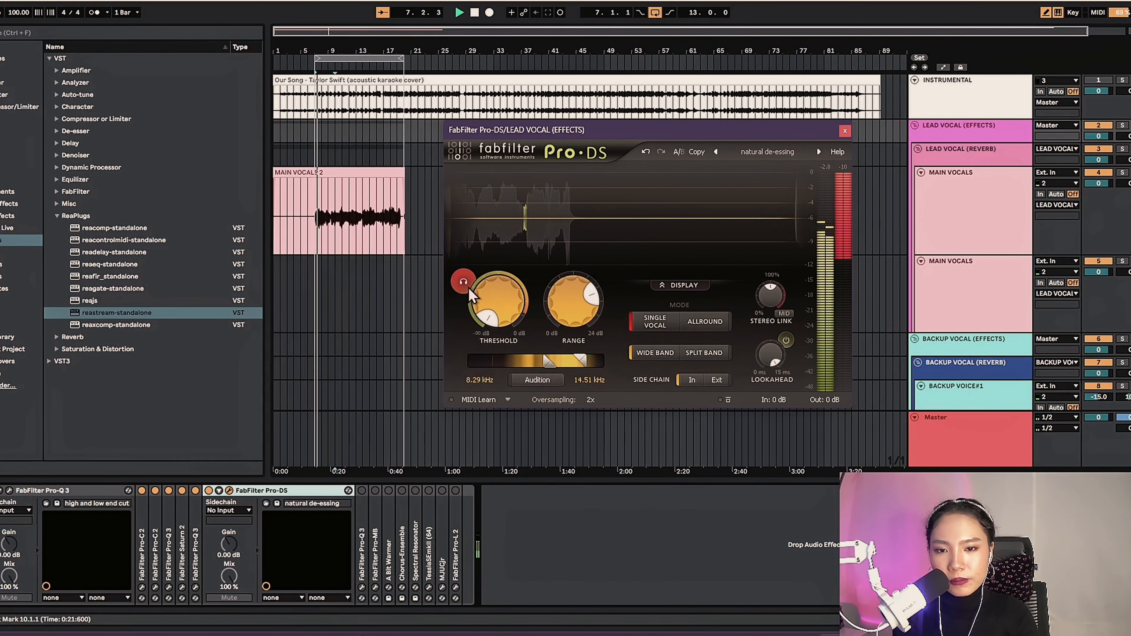
click(468, 289)
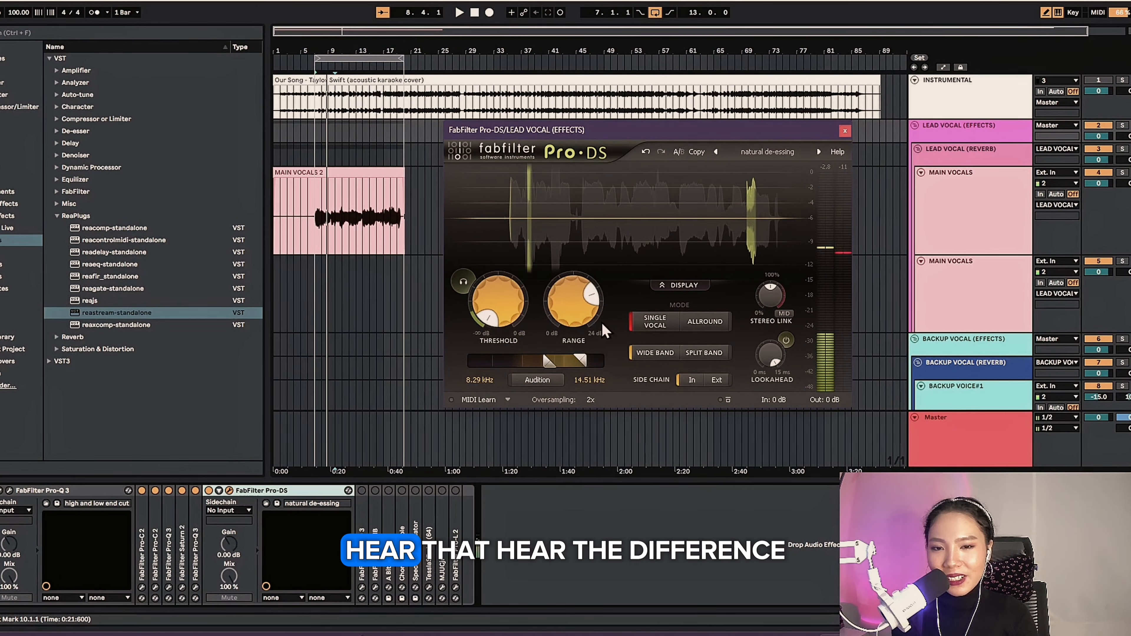
Adjust the de-esser's detection band to about 7.996–15.04 kHz during playback and close the Pro-DS.
key(space)
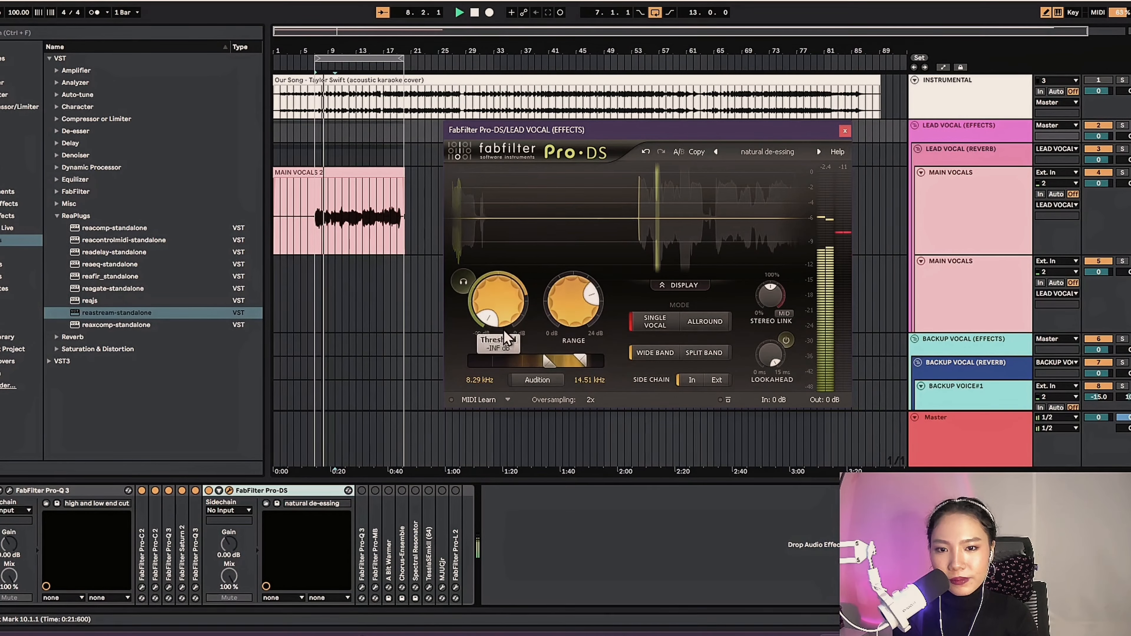
drag(552, 364, 584, 364)
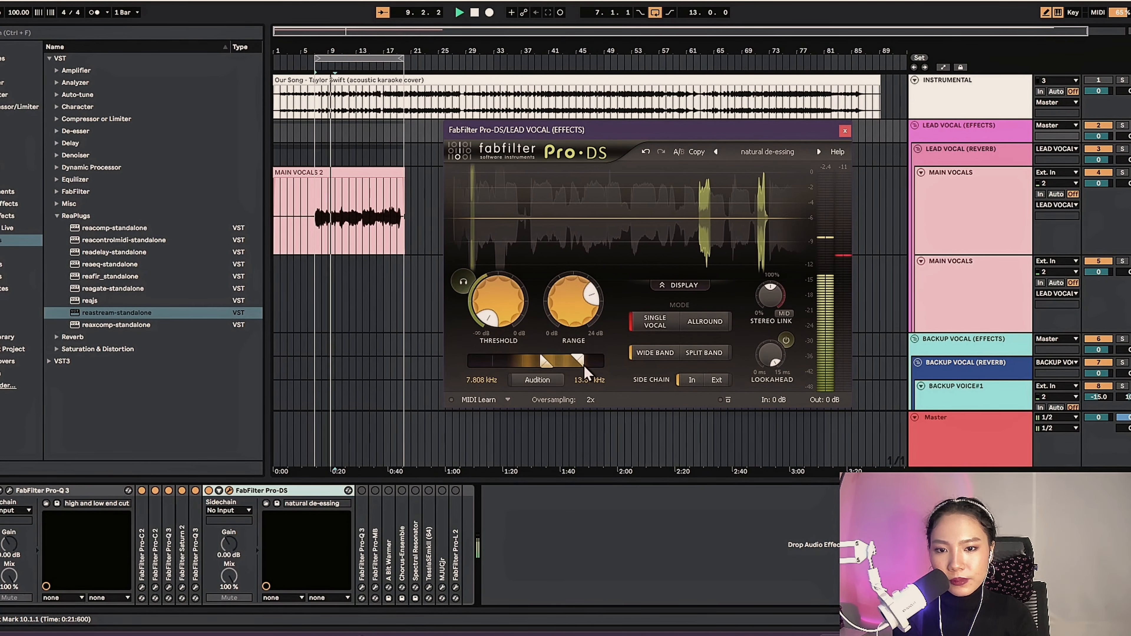
click(845, 130)
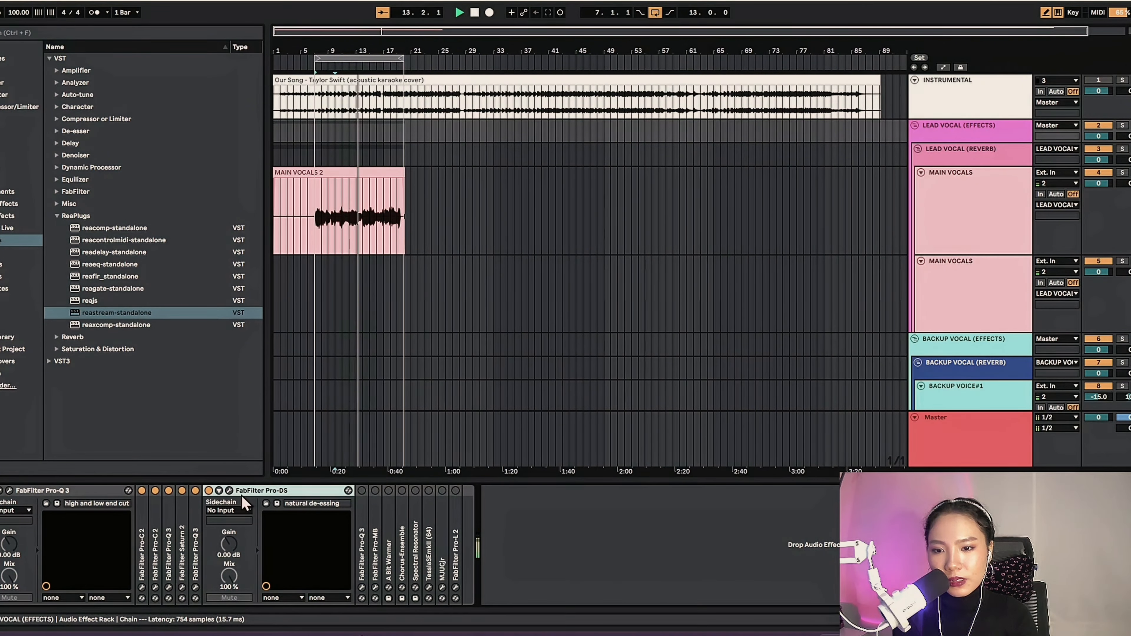
Fold the Pro-DS device, check the mud removal EQ during playback, and close and fold it.
double_click(274, 491)
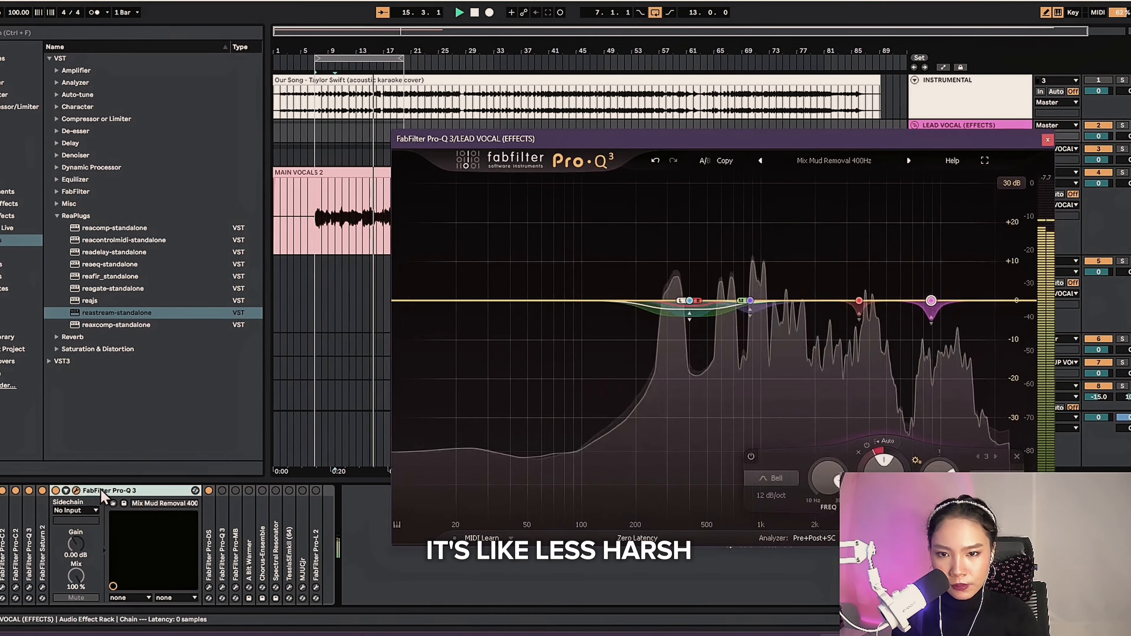
click(1047, 141)
double_click(151, 491)
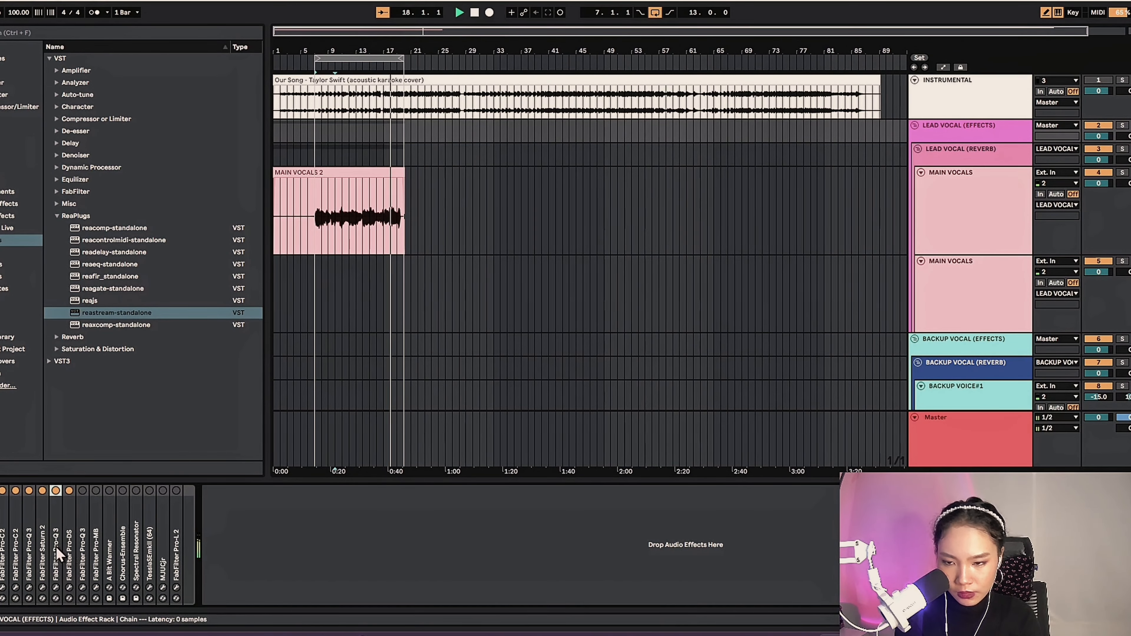
Reopen Saturn 2 and slightly raise the treble and mid tones of the Warm Tube band.
double_click(43, 549)
click(63, 490)
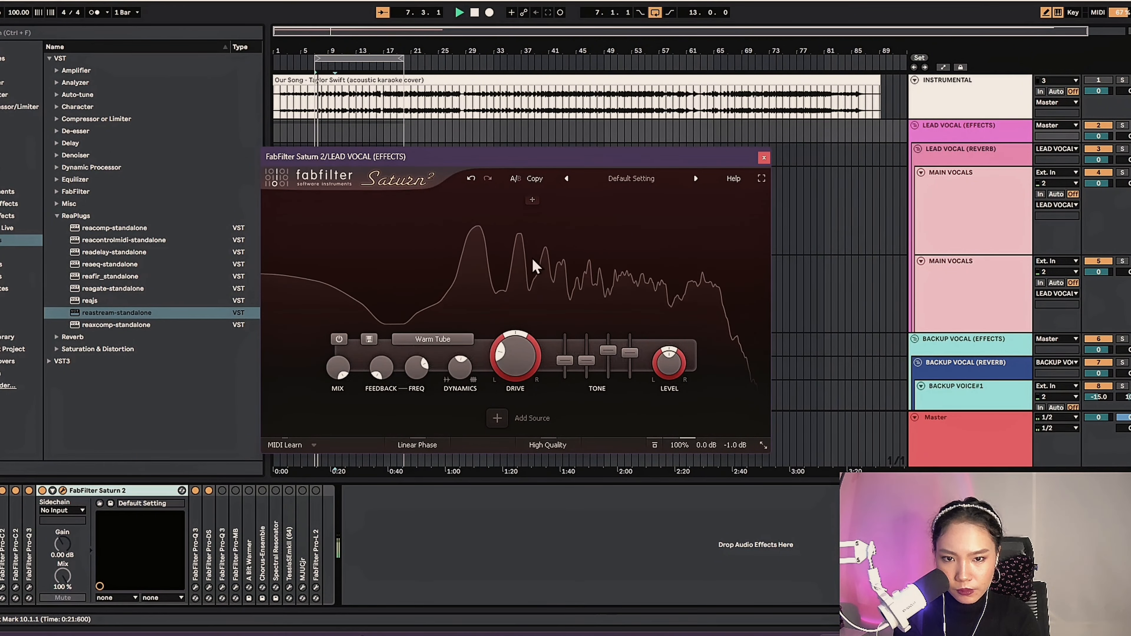
drag(606, 352, 584, 358)
Set the mid and bass tones of the Saturn 2 band to 0 dB and close the plugin.
mouse_move(587, 363)
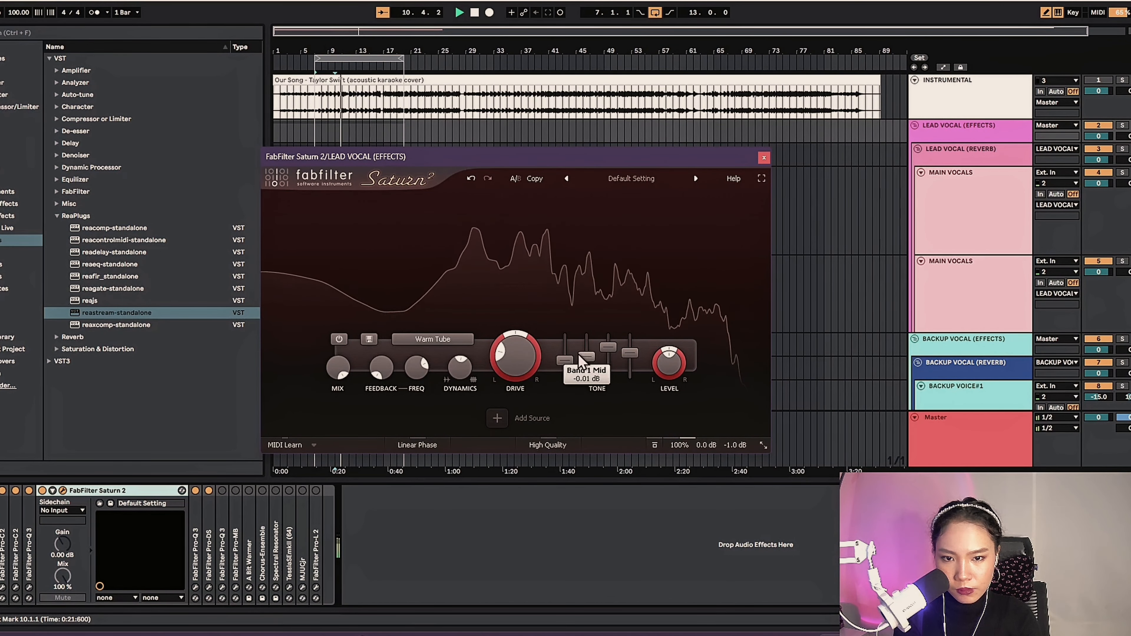
double_click(585, 359)
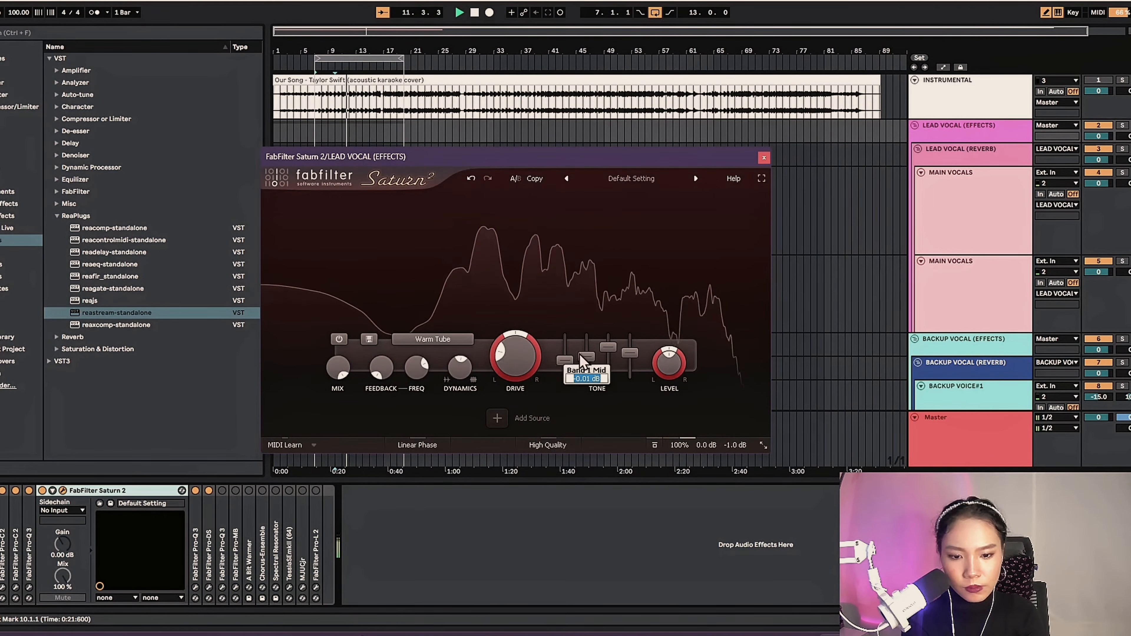
key(Return)
double_click(565, 359)
text(0)
key(Return)
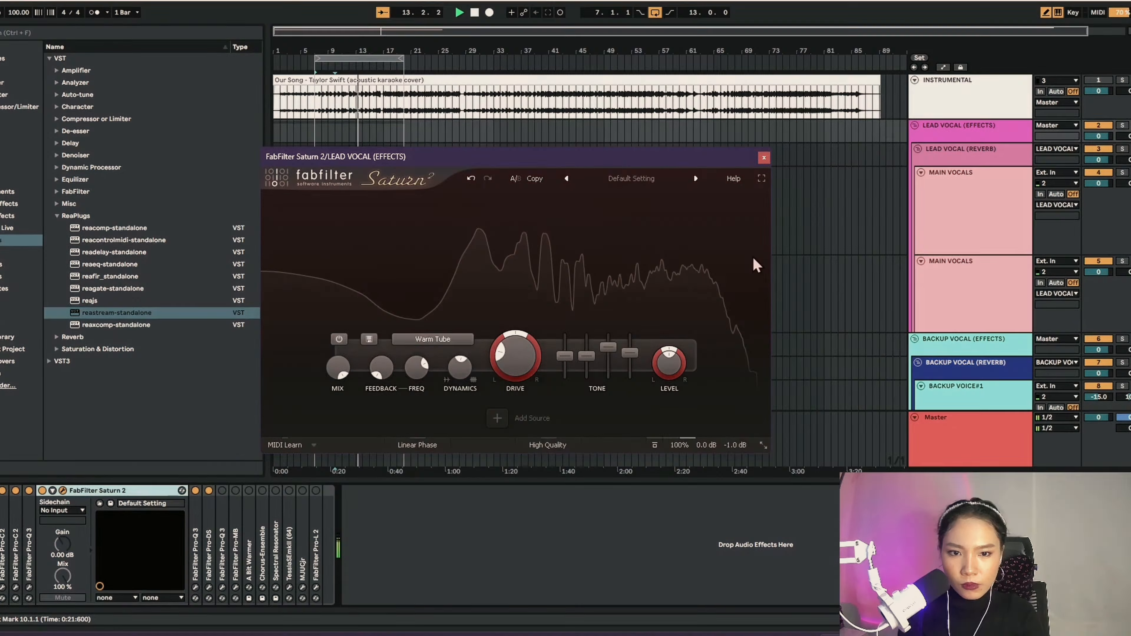
click(763, 161)
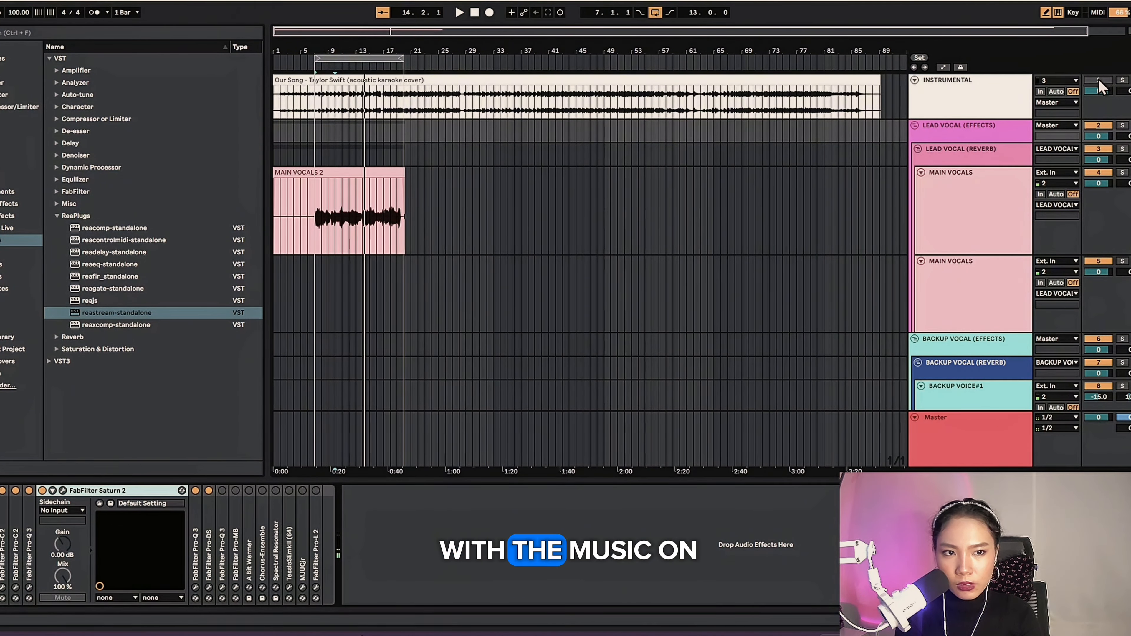
Turn on the INSTRUMENTAL track and check the Pro-DS de-essing while the vocal plays with the music.
click(1099, 80)
double_click(138, 491)
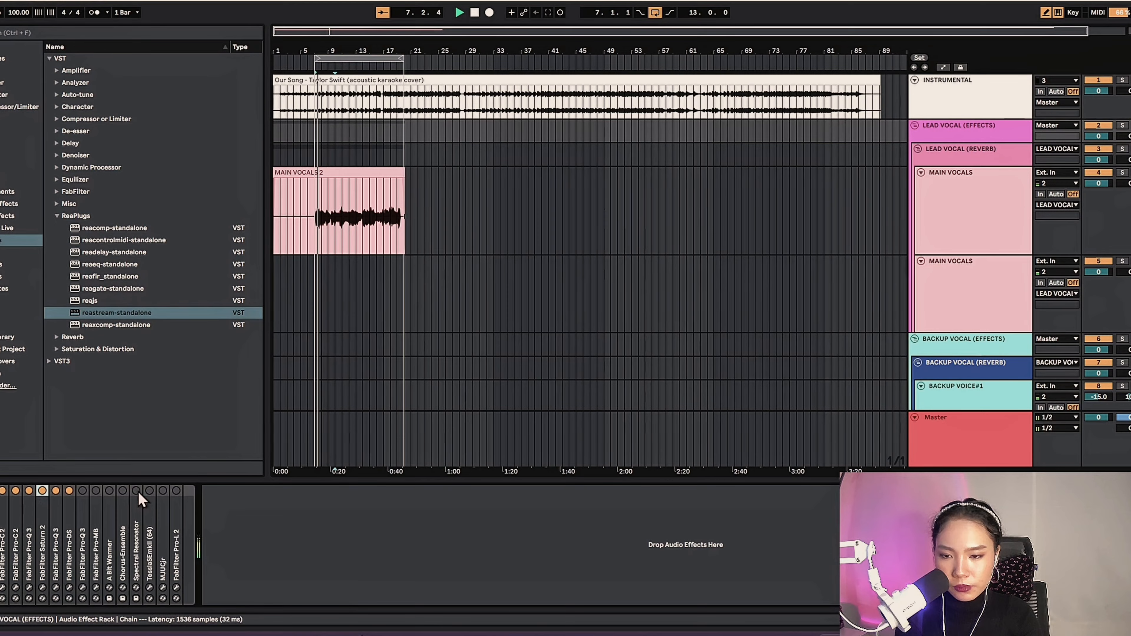
double_click(72, 555)
click(89, 491)
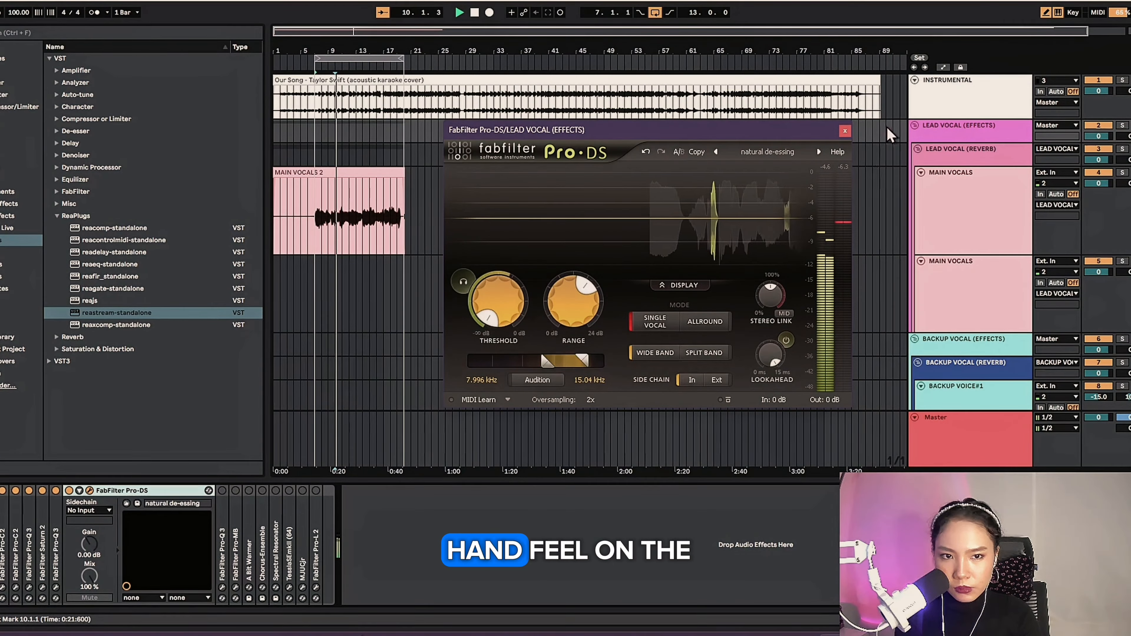
click(845, 131)
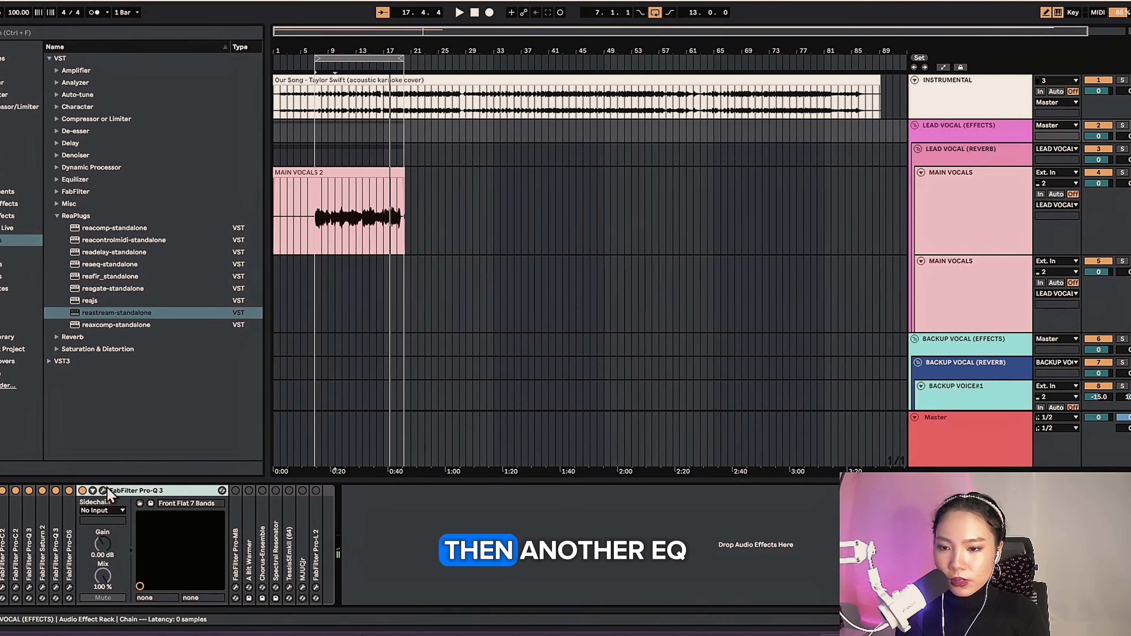
Open the Pro-Q 3 named Front Flat 7 Bands, play the mix through it, and close and fold it.
click(104, 490)
key(space)
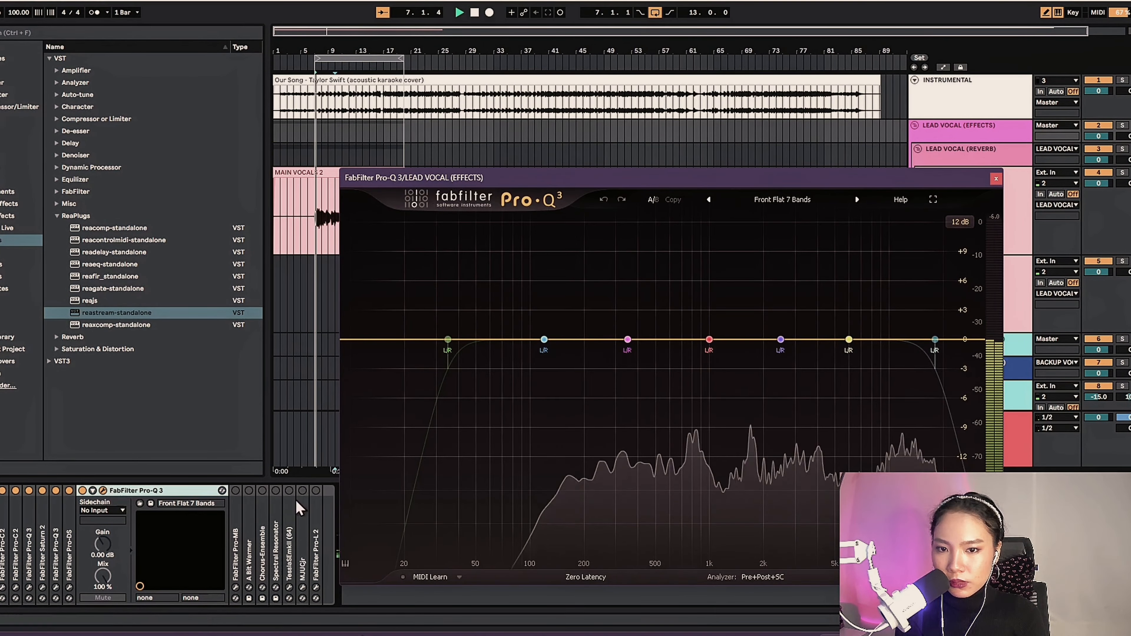
click(995, 179)
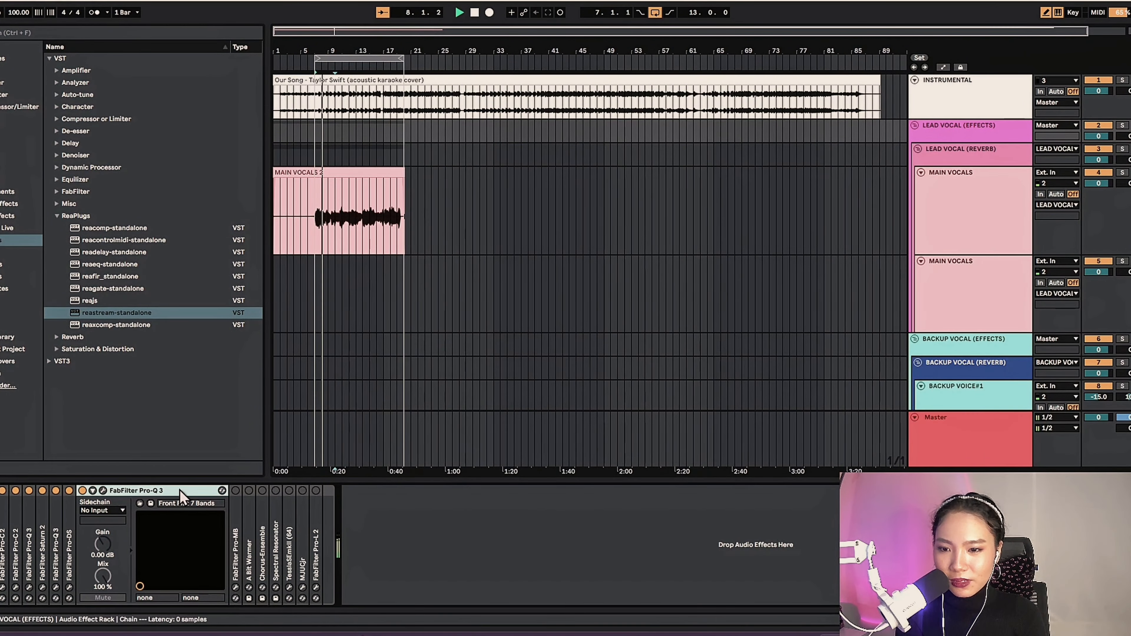
double_click(181, 489)
Enable the Pro-MB with the Clean Low-End preset, view its bands during playback, and close and fold it.
double_click(96, 512)
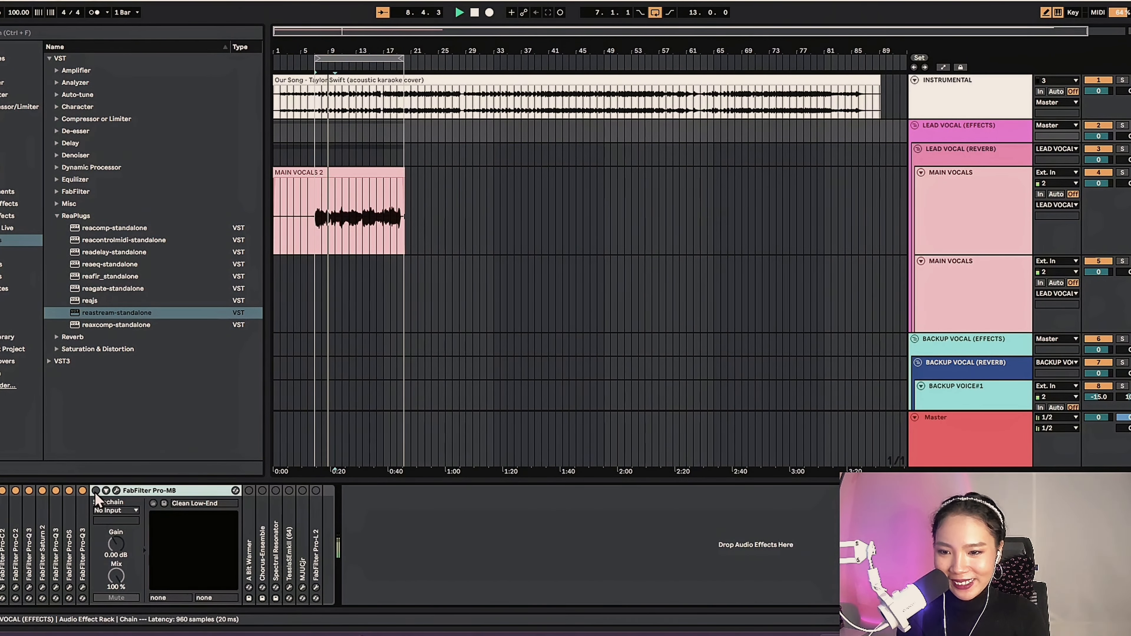
click(118, 491)
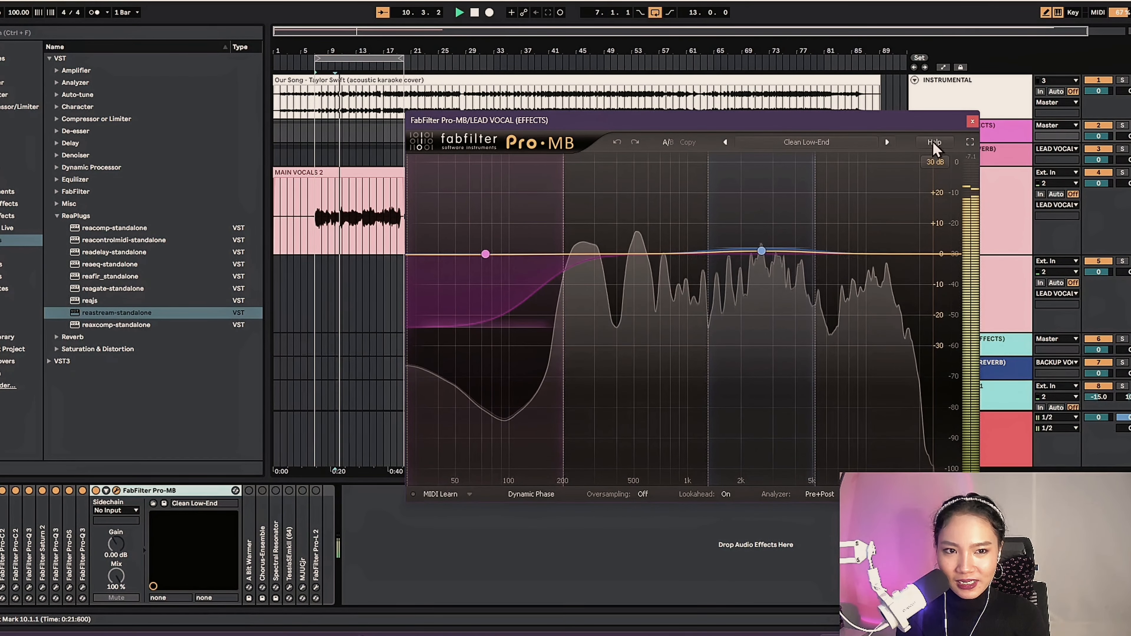
click(972, 121)
double_click(174, 490)
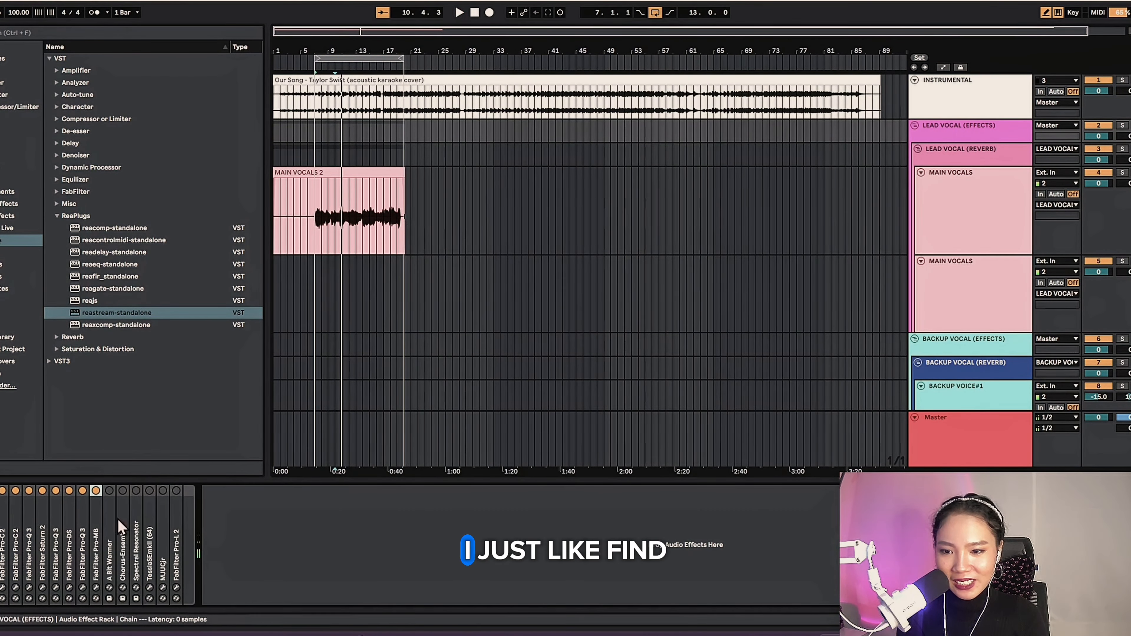
Enable the A Bit Warmer saturator with its preset settings and play the mix through it.
double_click(109, 535)
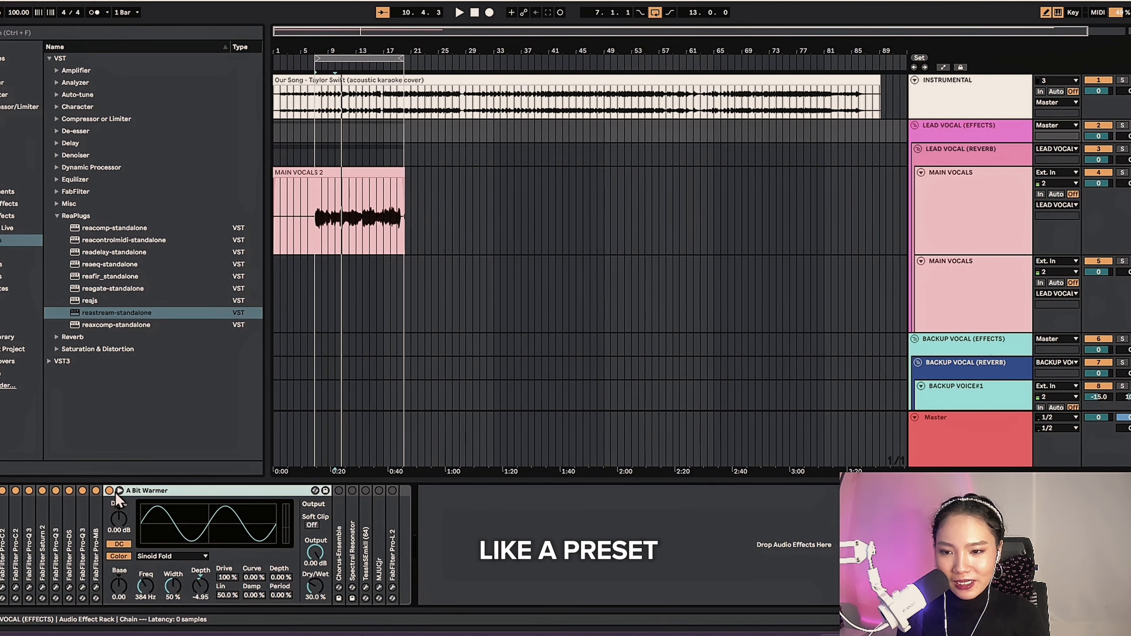
double_click(205, 495)
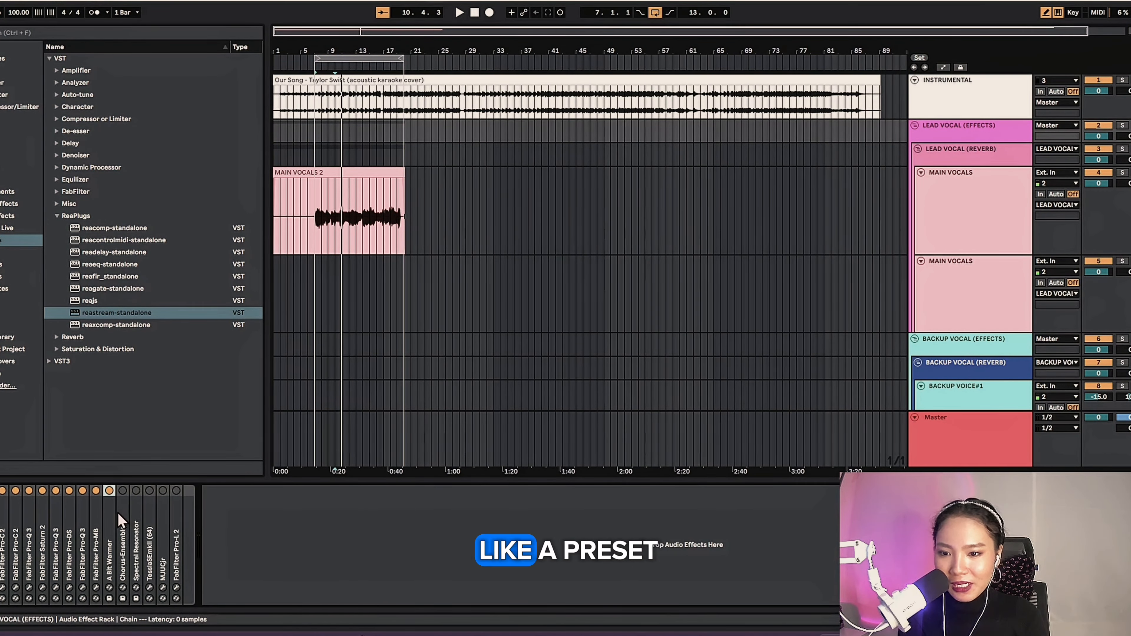
double_click(110, 508)
key(space)
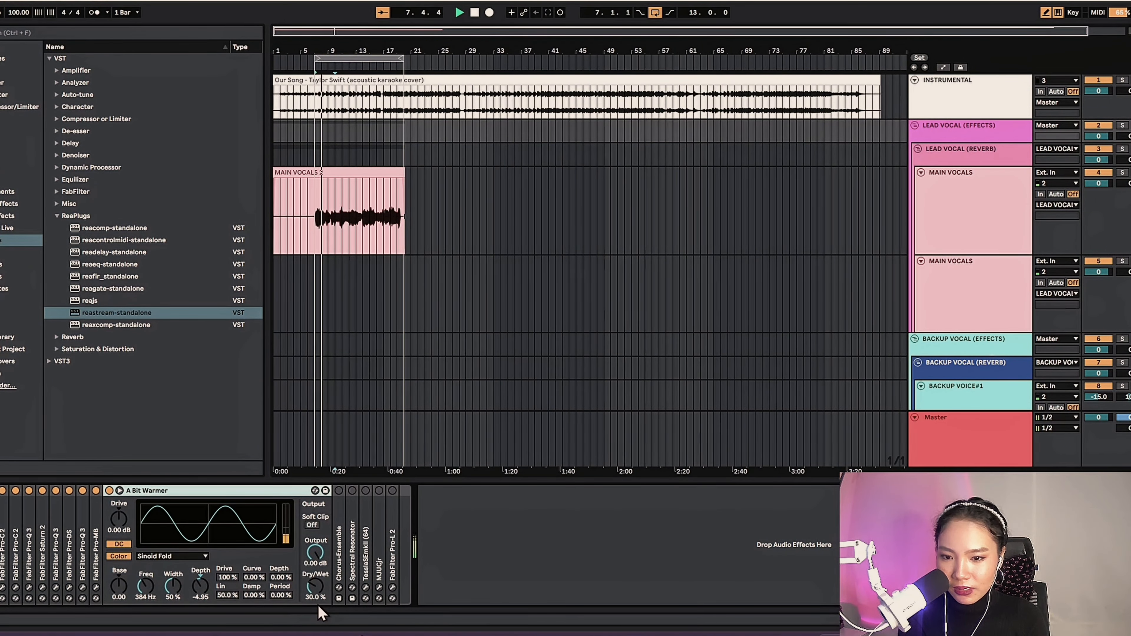
Try a Pro-DS range of about 7.98 dB and a shifted lower detection limit during playback.
double_click(67, 544)
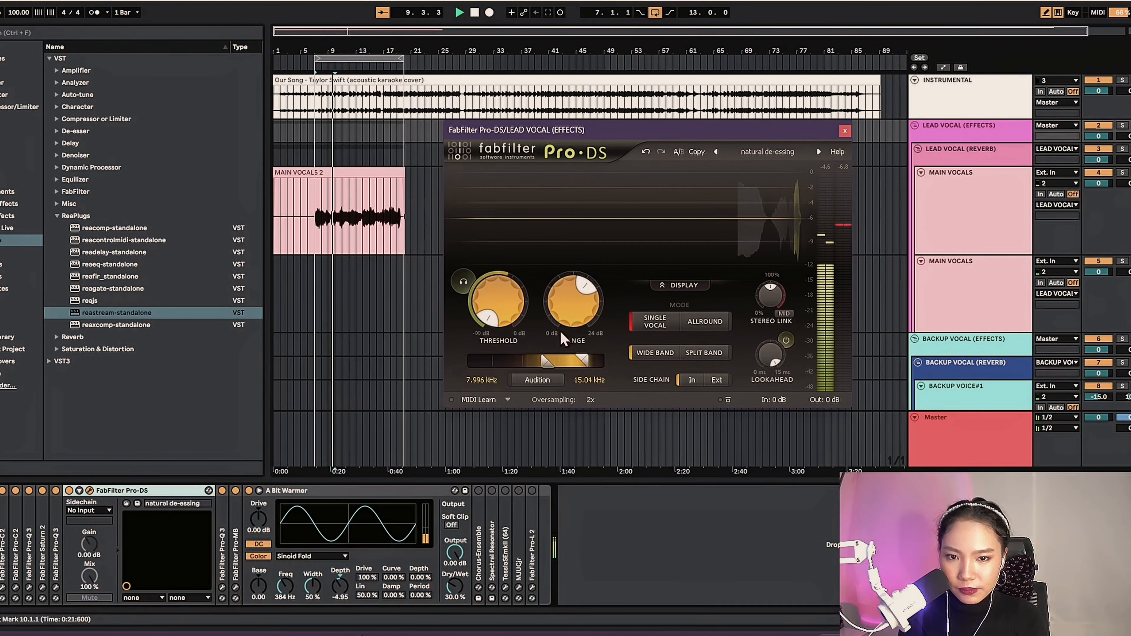
mouse_move(556, 317)
mouse_down()
mouse_move(557, 303)
mouse_move(566, 322)
mouse_up()
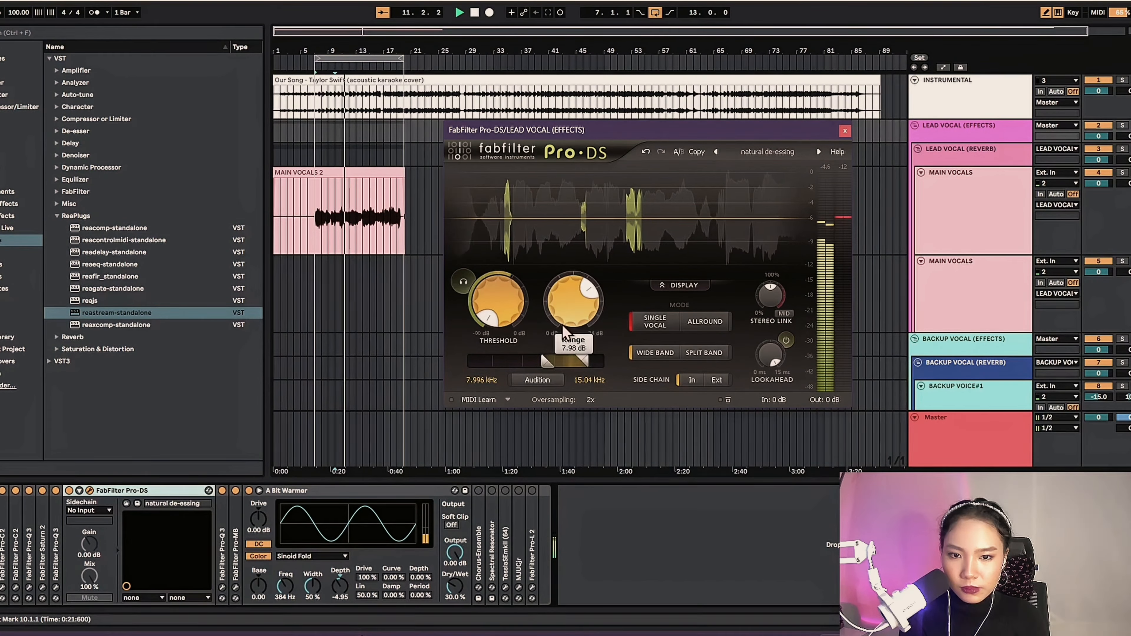
drag(546, 368, 549, 367)
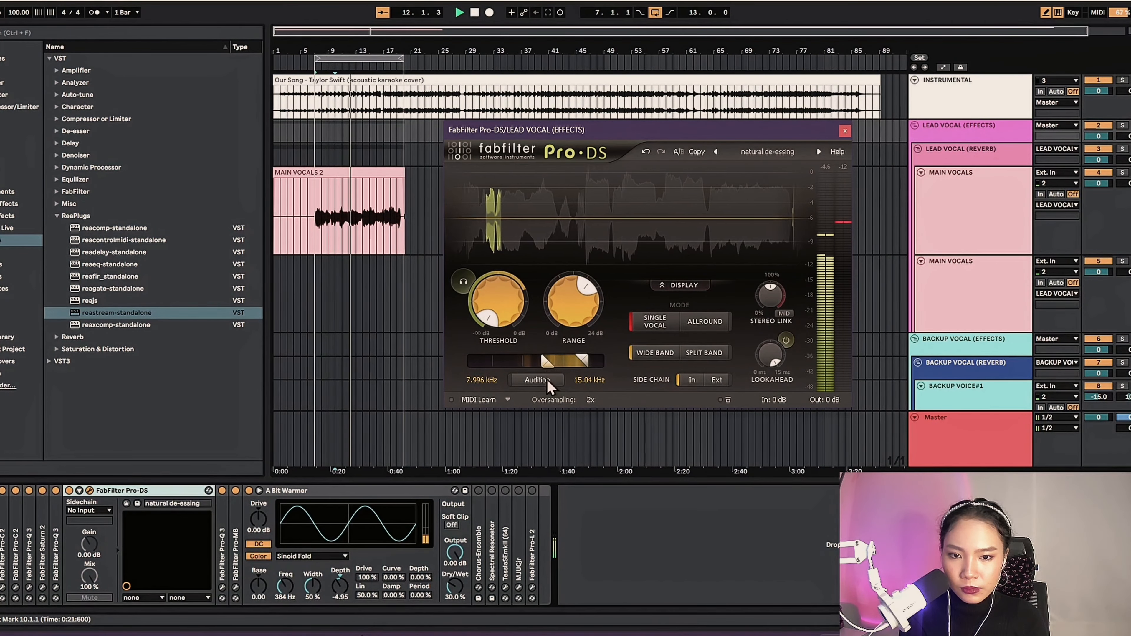
click(845, 131)
Fold the Pro-DS and A Bit Warmer devices in the lead vocal chain.
double_click(178, 494)
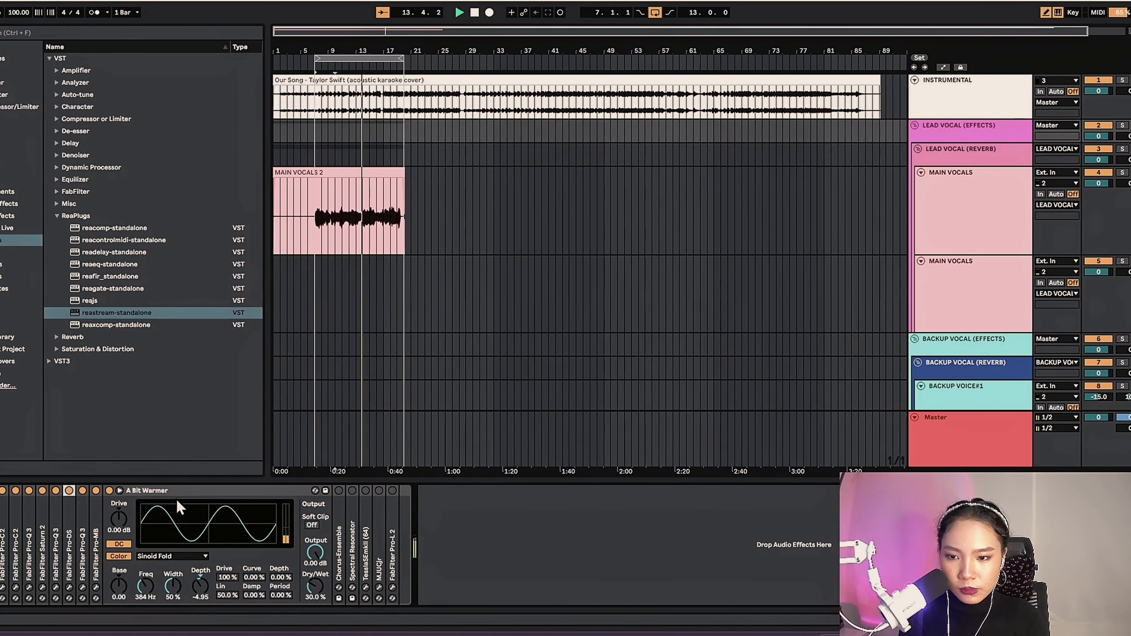
double_click(147, 490)
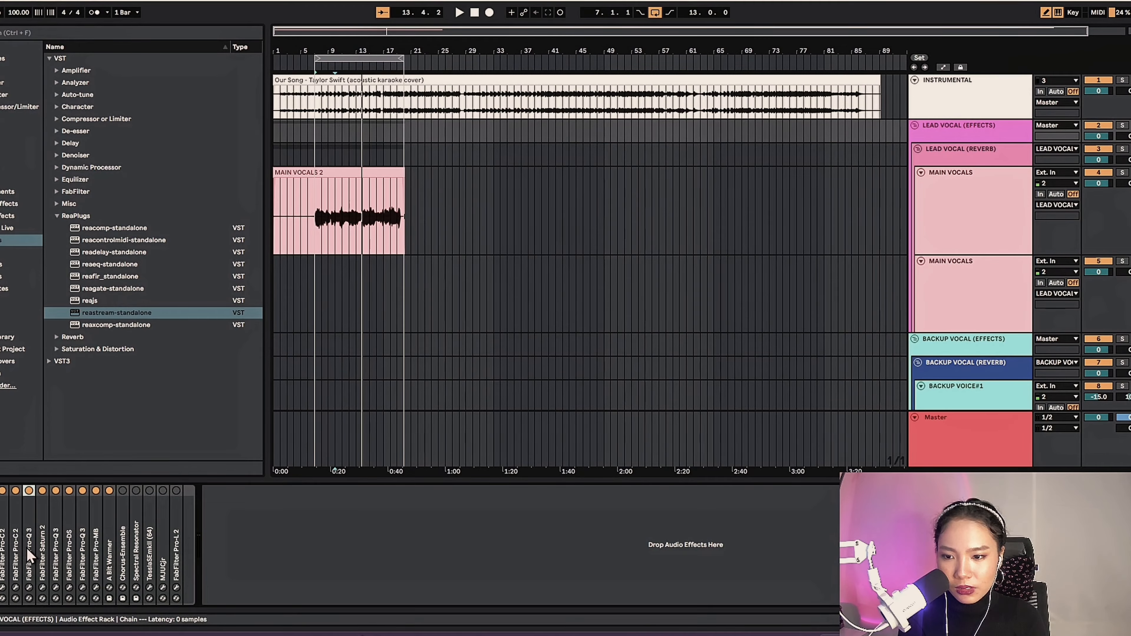
Sweep the low-mid band of the Pro-Q 3 before Saturn 2 during playback and set it to a -2 dB cut at about 413 Hz with Q 1.086.
double_click(28, 552)
click(51, 489)
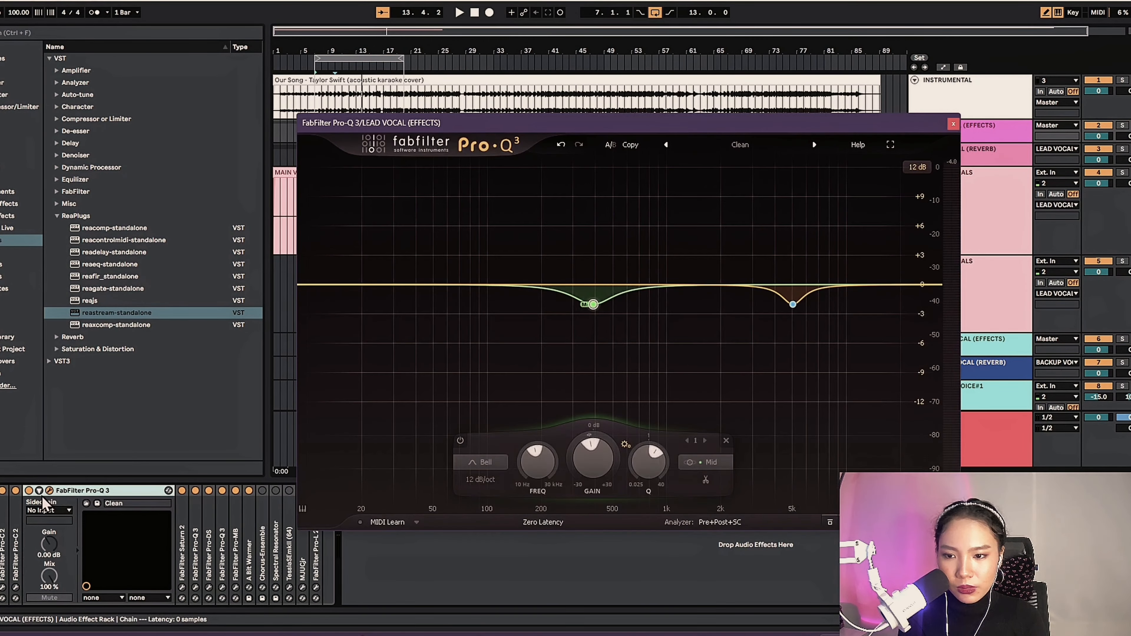
key(space)
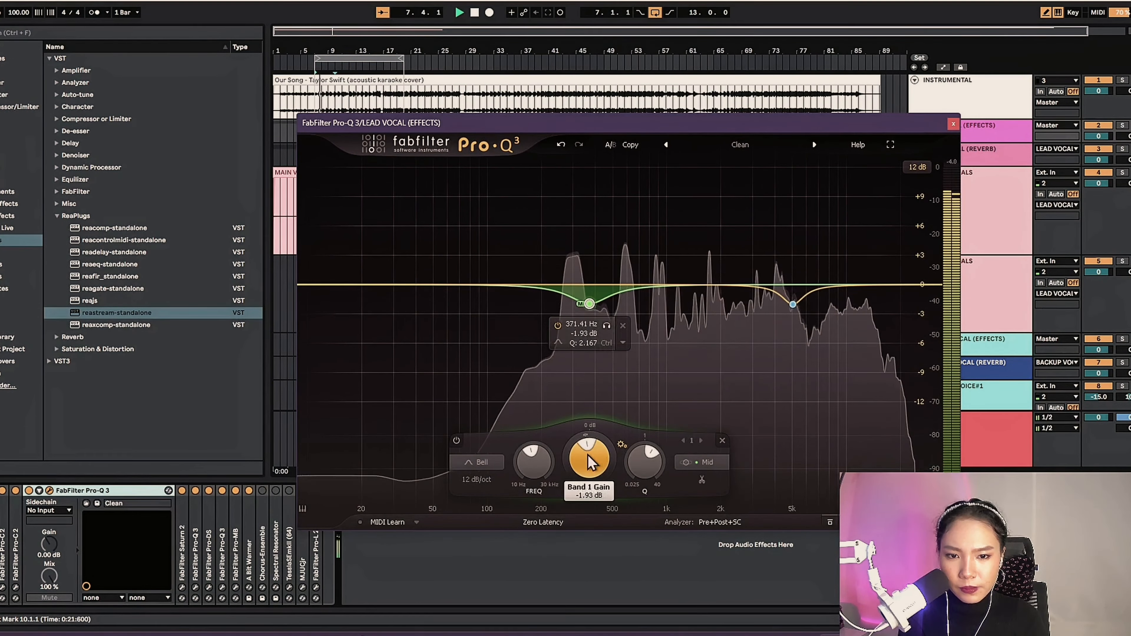
drag(589, 456, 593, 388)
drag(607, 216, 595, 235)
drag(627, 458, 622, 492)
drag(593, 171, 619, 350)
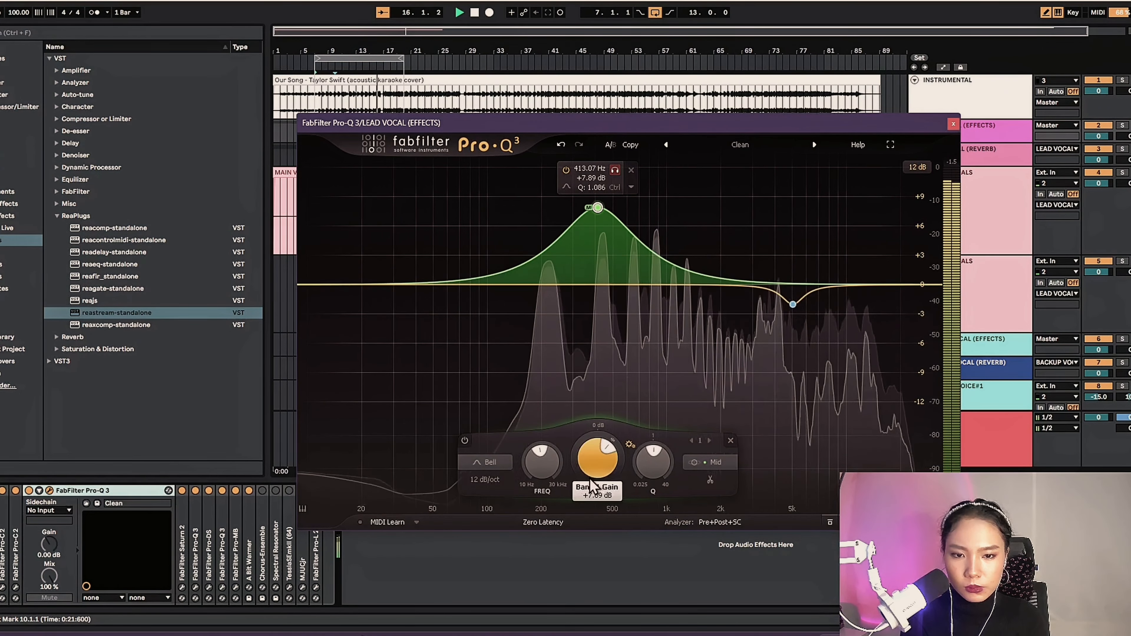
scroll(601, 459, down, 10)
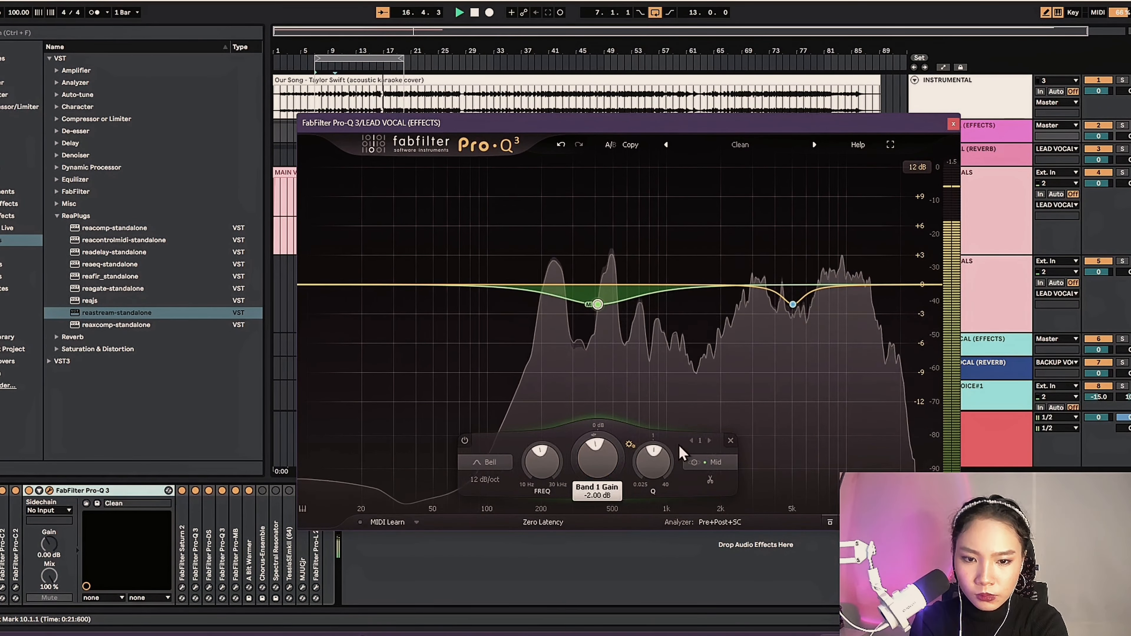
click(953, 123)
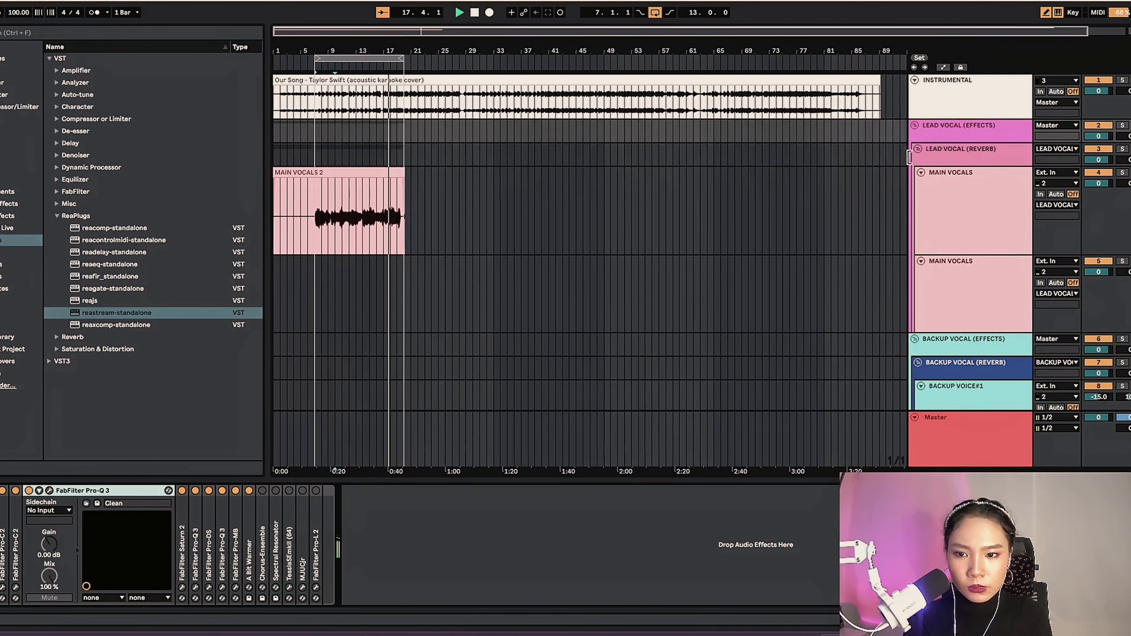
Enable the Chorus-Ensemble in the lead vocal chain, set its Dry/Wet to 12%, and audition it during playback.
double_click(112, 542)
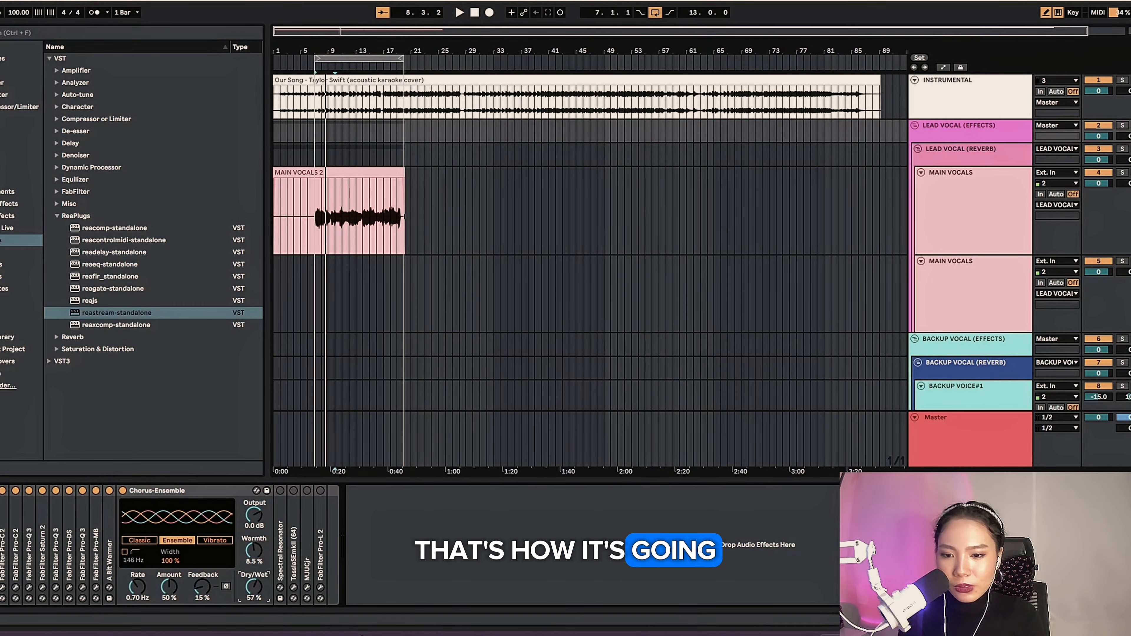
drag(254, 596, 254, 634)
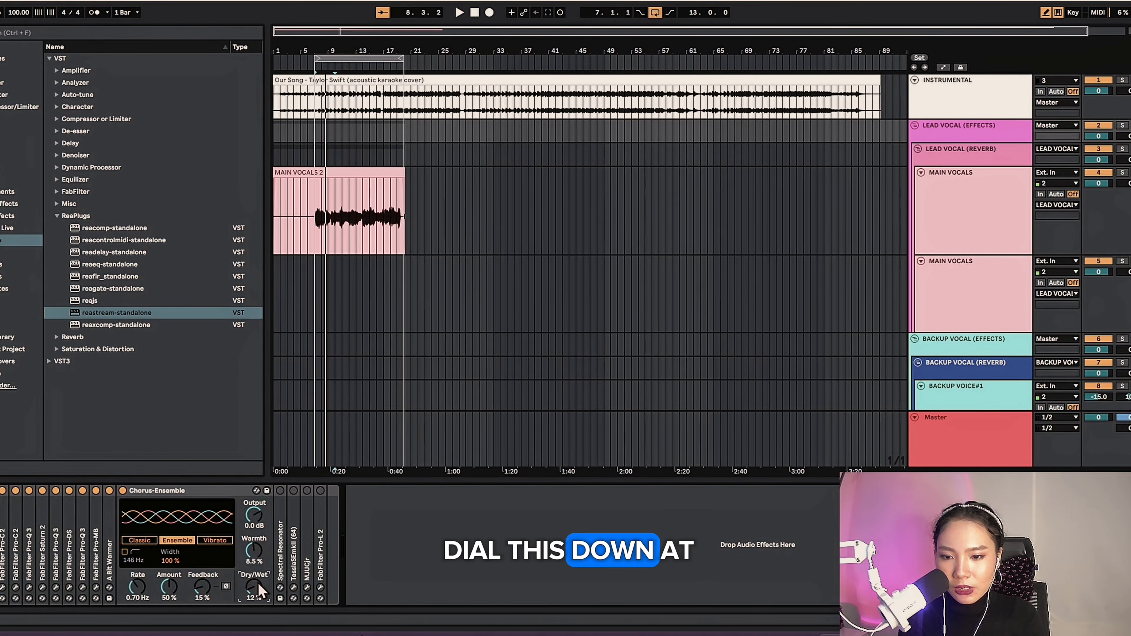
key(space)
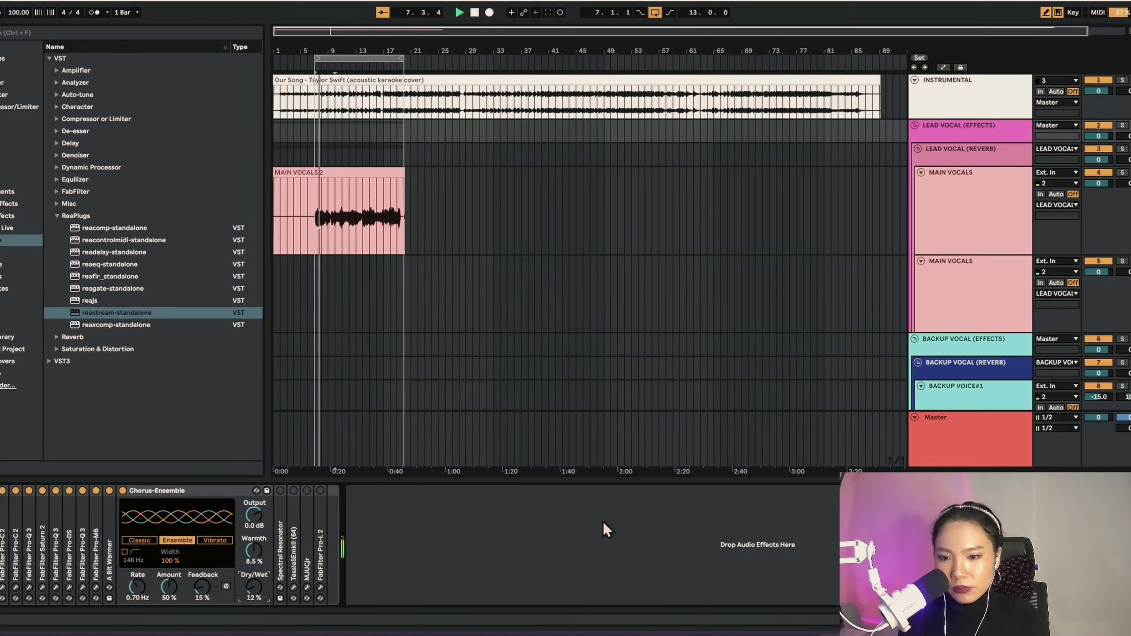
double_click(191, 491)
Enable the Spectral Resonator with its Dry/Wet at 10% and listen to the vocal through it.
double_click(137, 550)
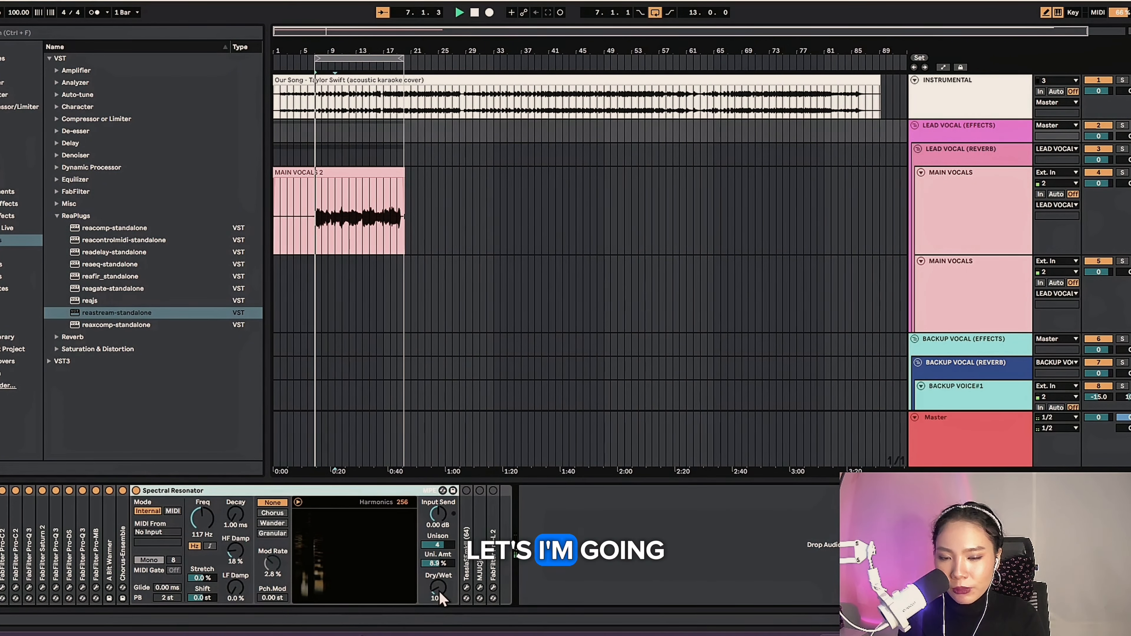
mouse_move(438, 591)
mouse_down()
mouse_move(438, 557)
mouse_move(438, 589)
mouse_up()
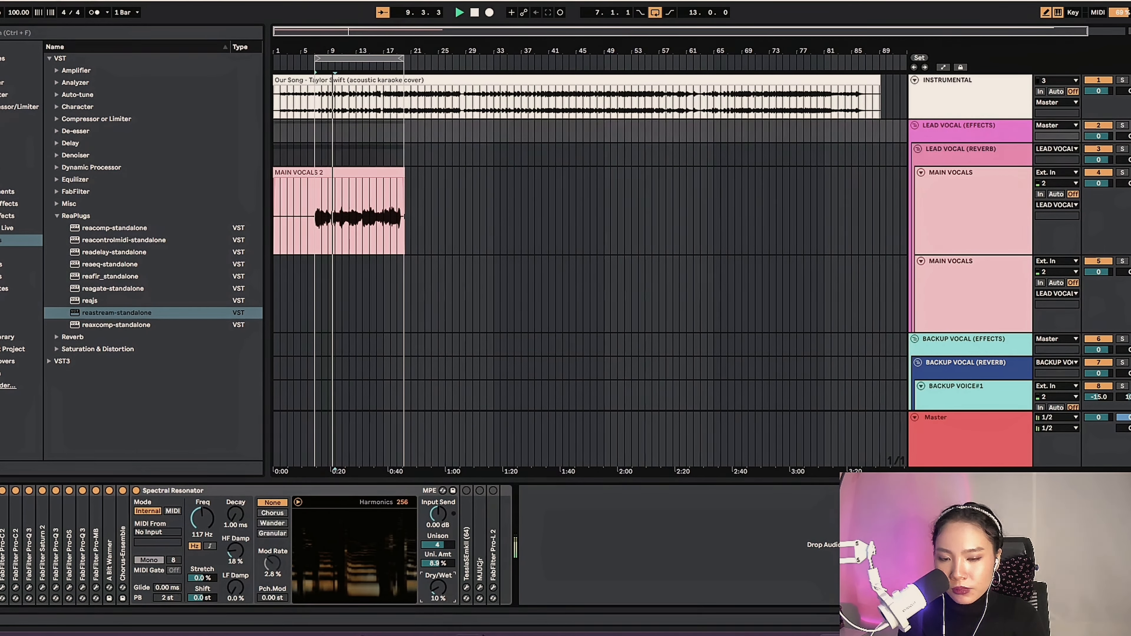
double_click(259, 490)
Enable TesslaSEmkII with its existing drive settings, view its interface during playback, and close and fold it.
double_click(152, 492)
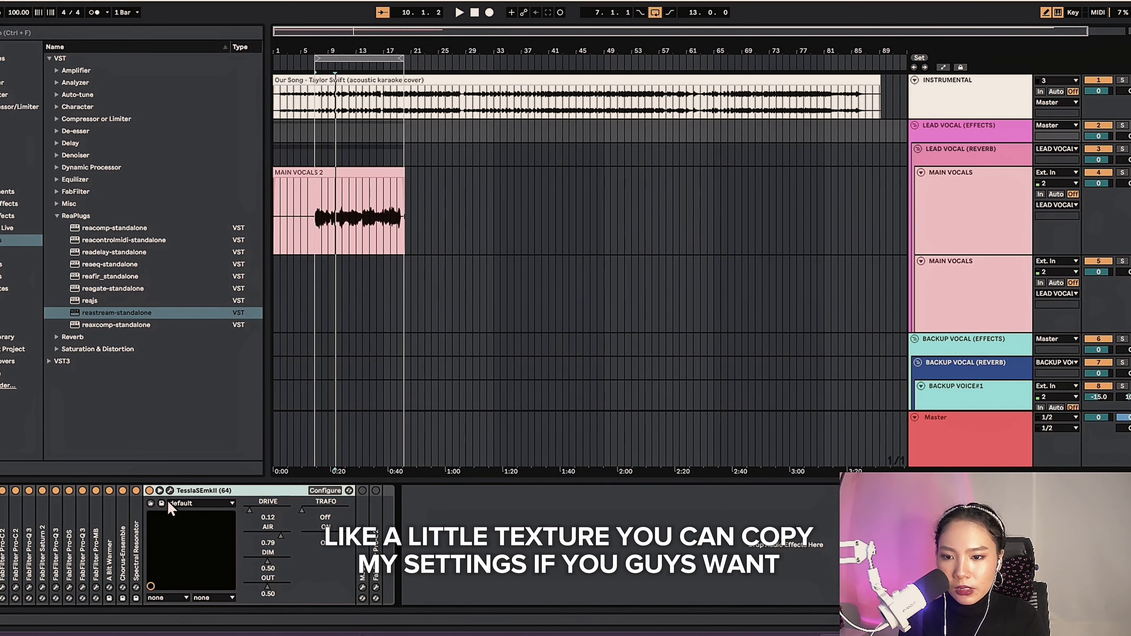
click(170, 491)
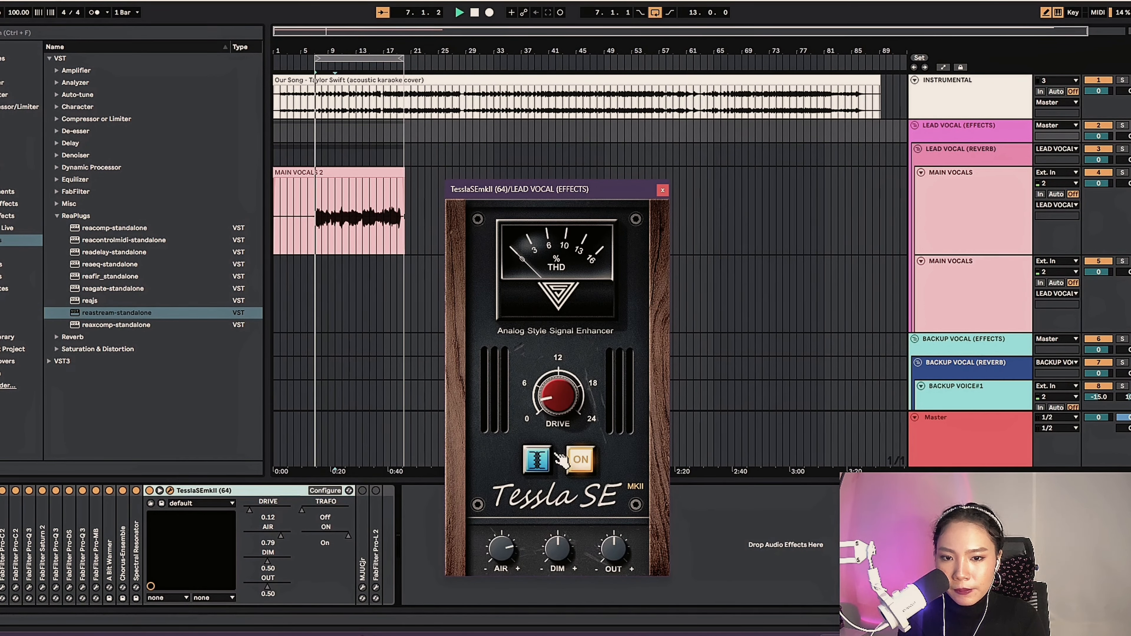
click(663, 191)
double_click(248, 495)
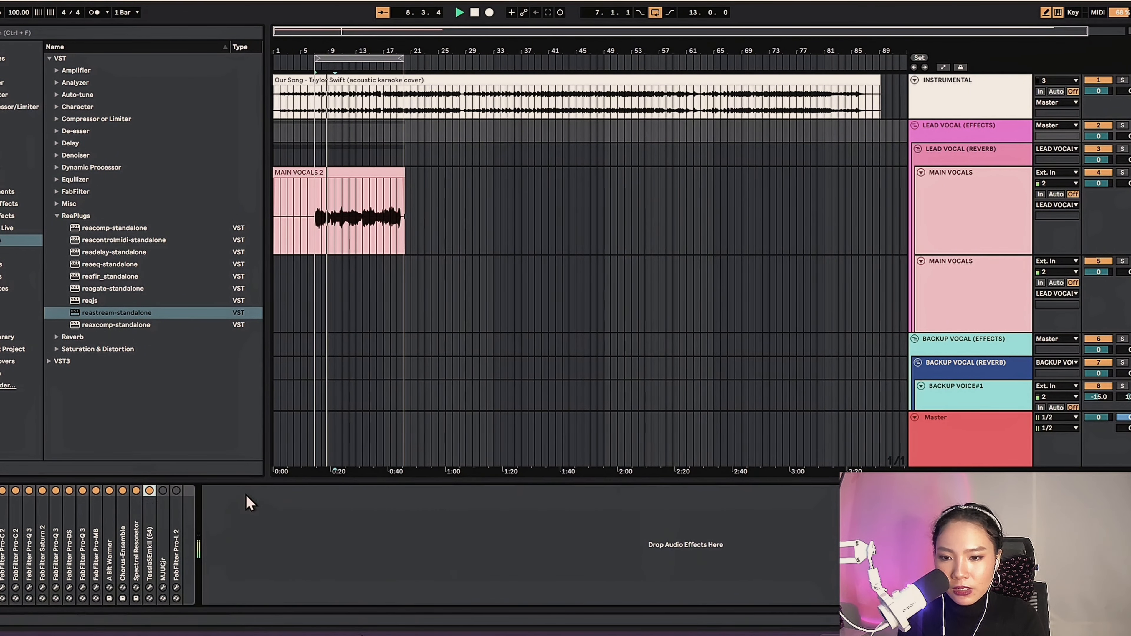
Enable the MJUCjr compressor and set its Compress to 19.4 and Make-Up to 3.5 during playback.
double_click(167, 519)
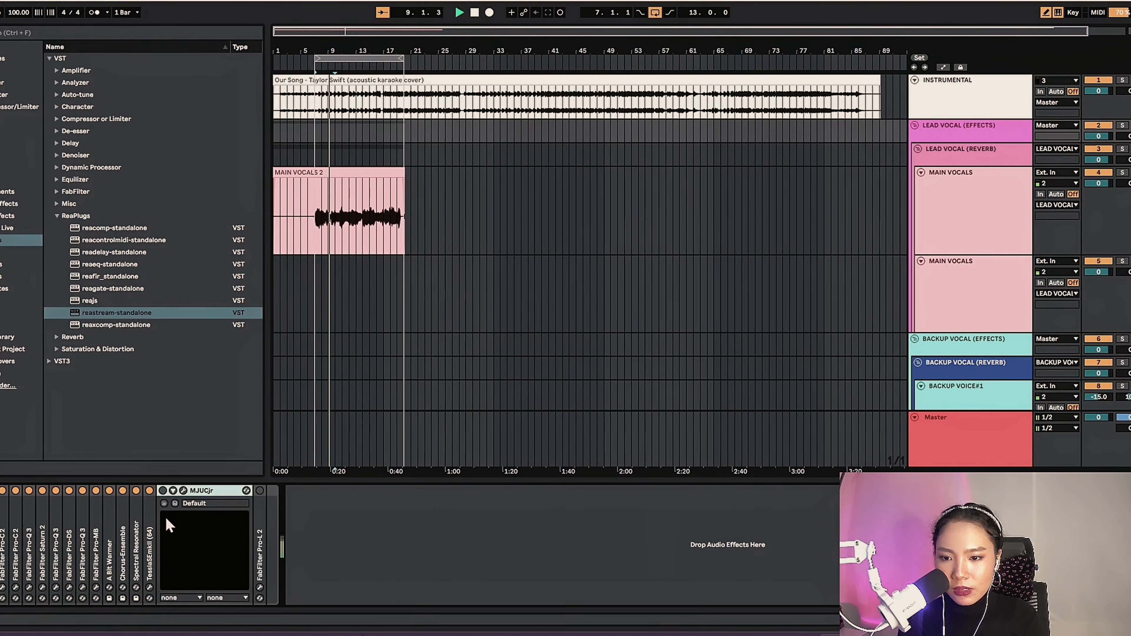
click(184, 490)
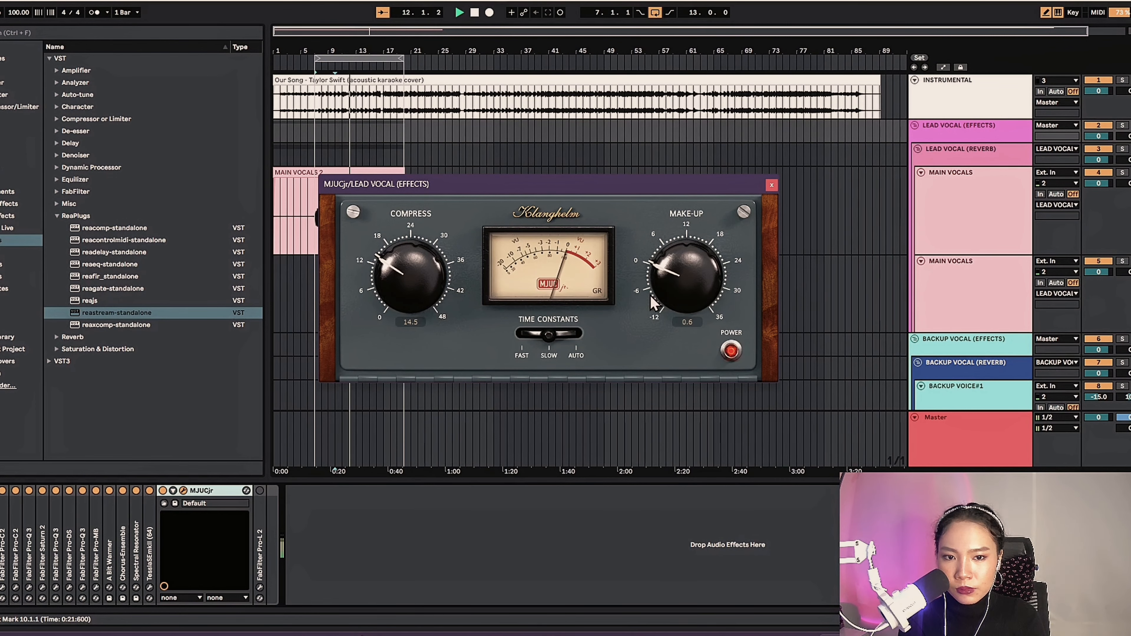
click(772, 185)
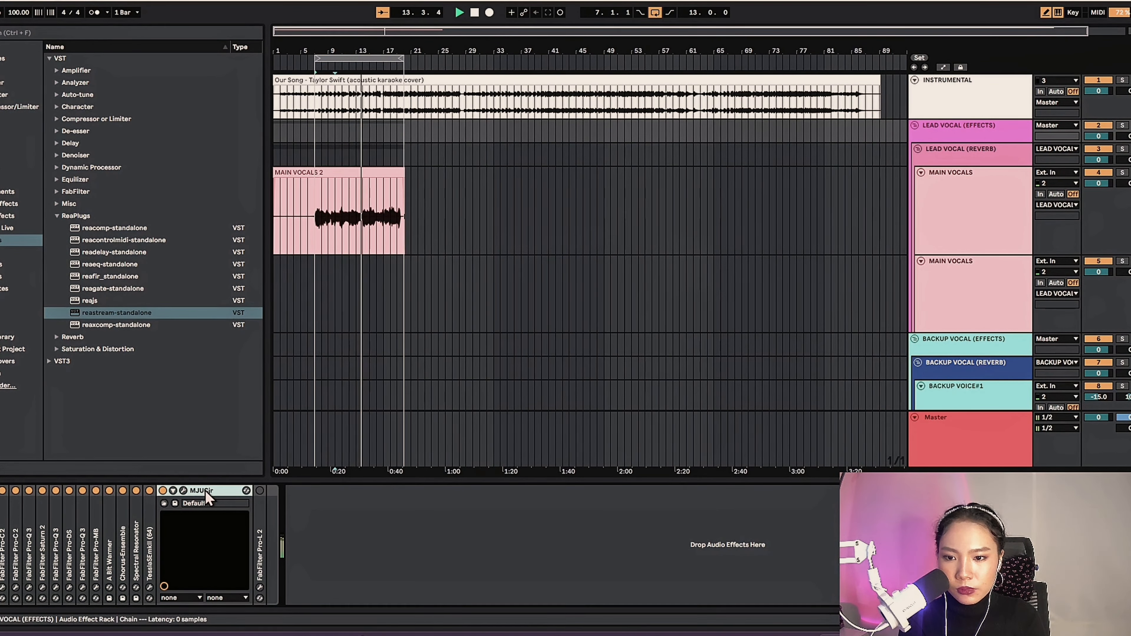
click(183, 490)
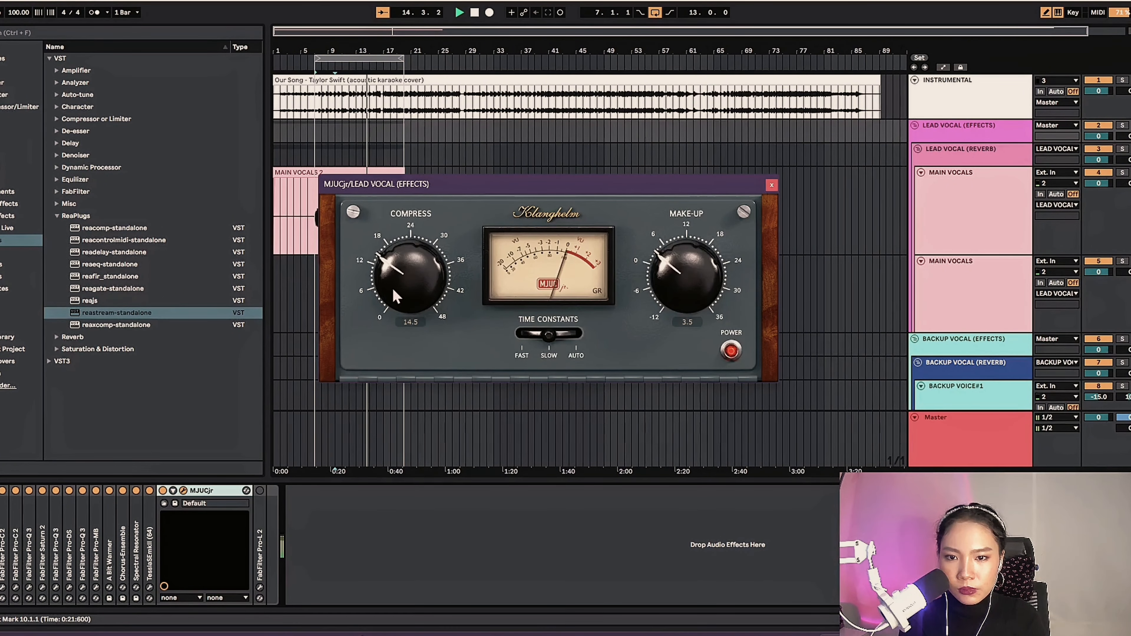
drag(392, 267, 393, 266)
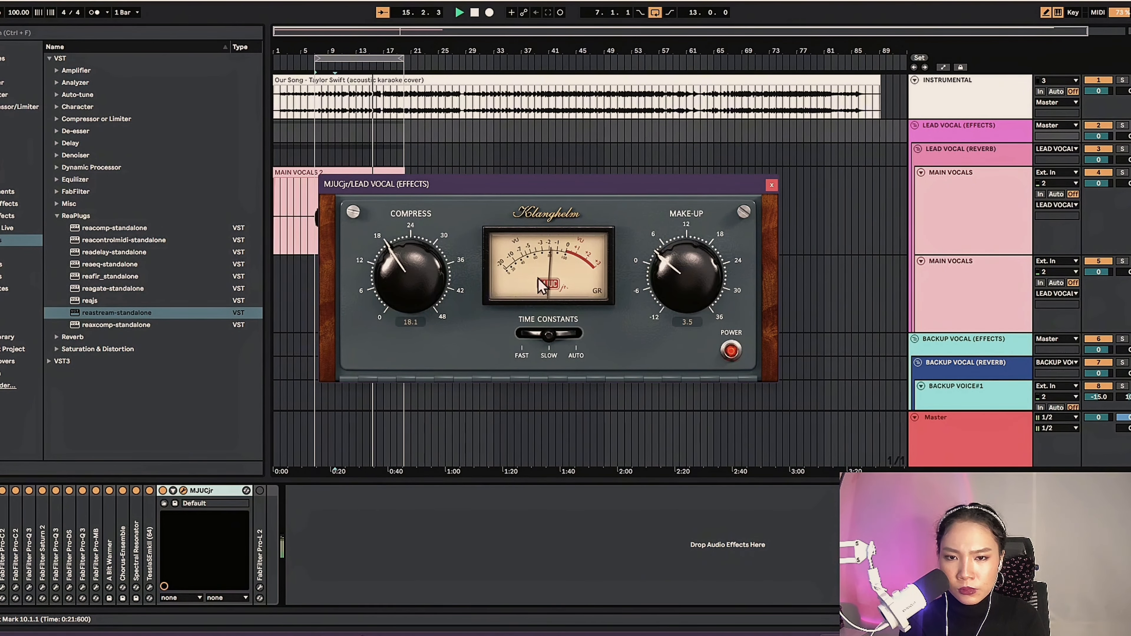
drag(424, 300, 394, 276)
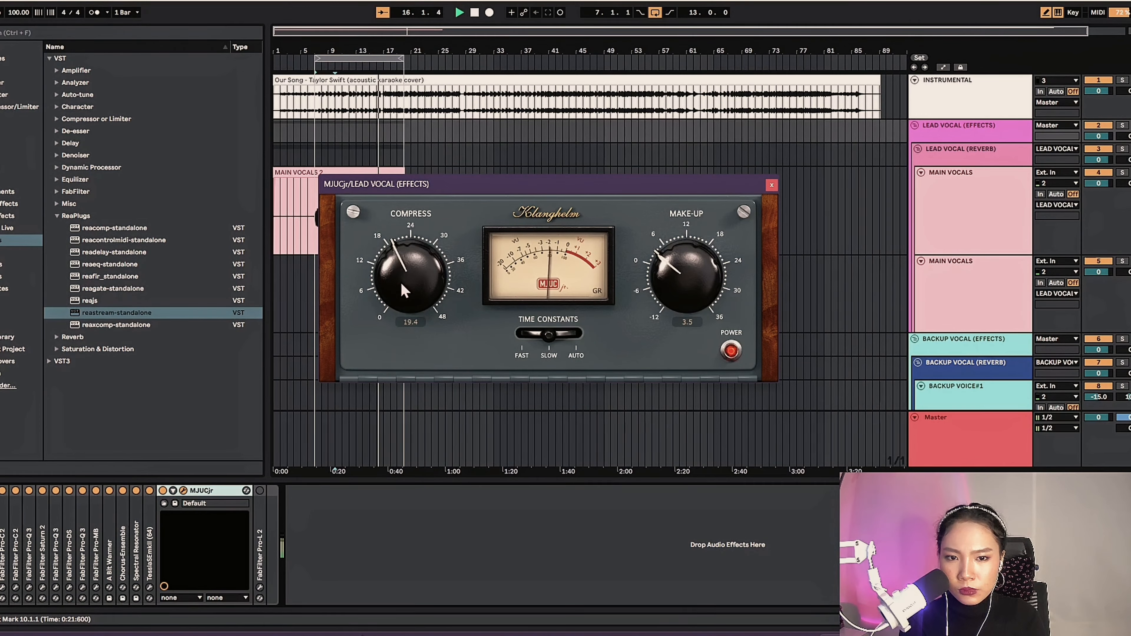
click(772, 185)
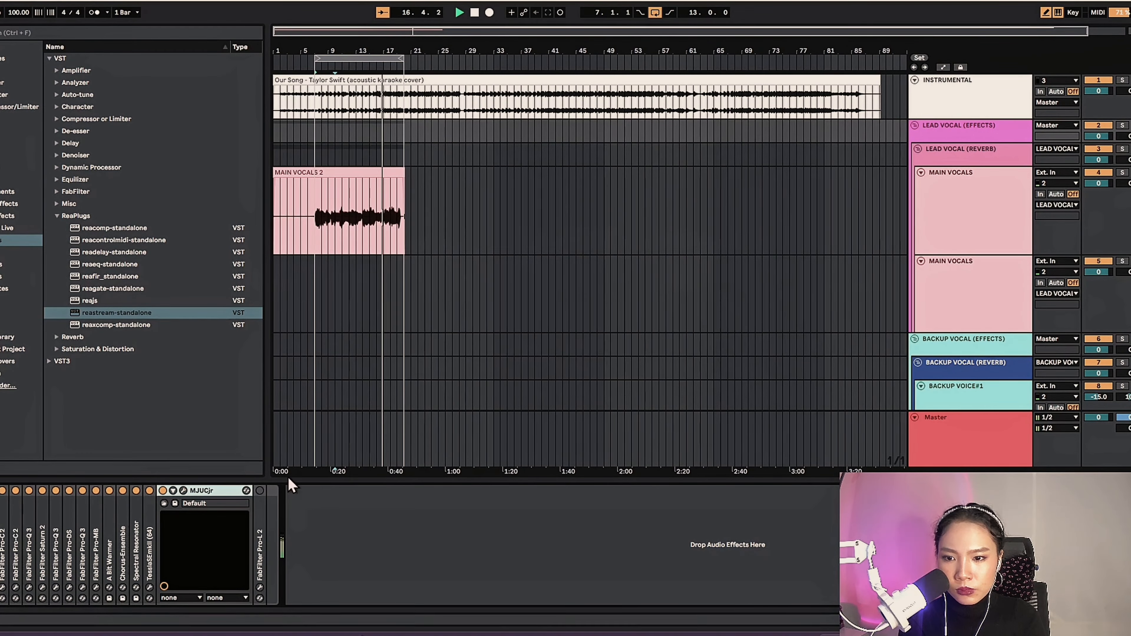
double_click(210, 491)
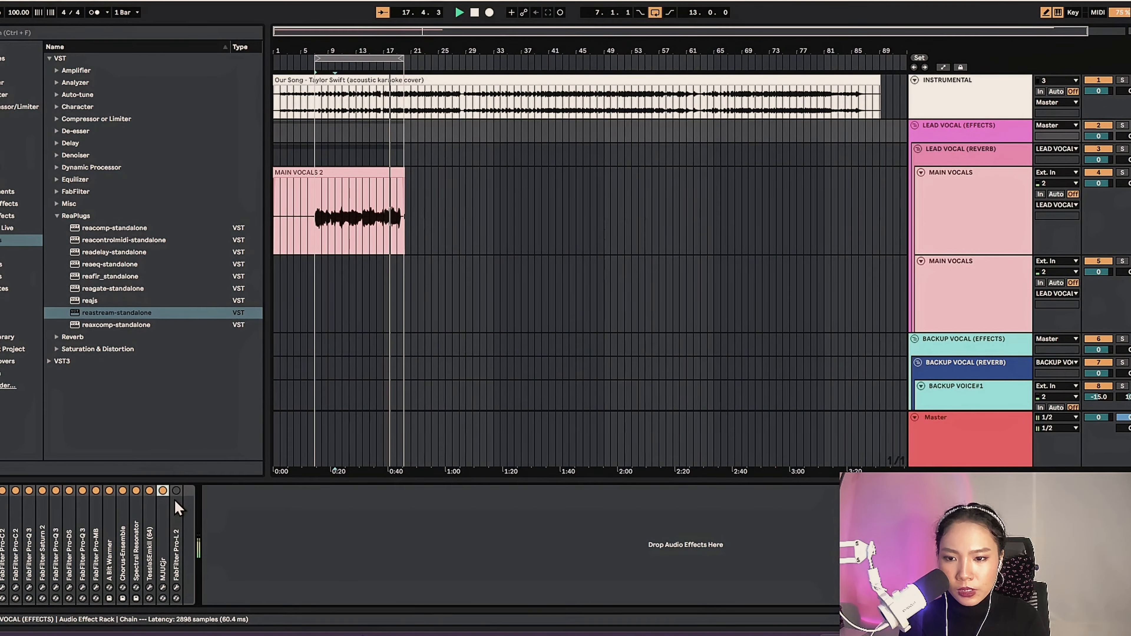
Enable the Pro-L 2 limiter with the Gentle and Musical preset, check its levels during playback, and close it.
double_click(178, 515)
click(199, 494)
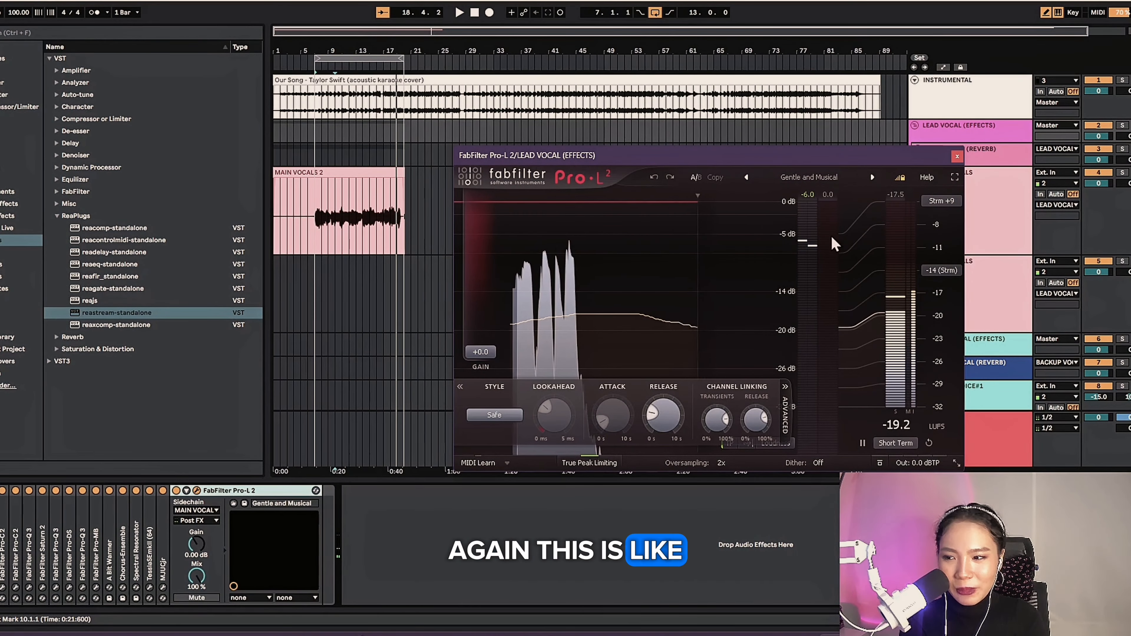
click(957, 156)
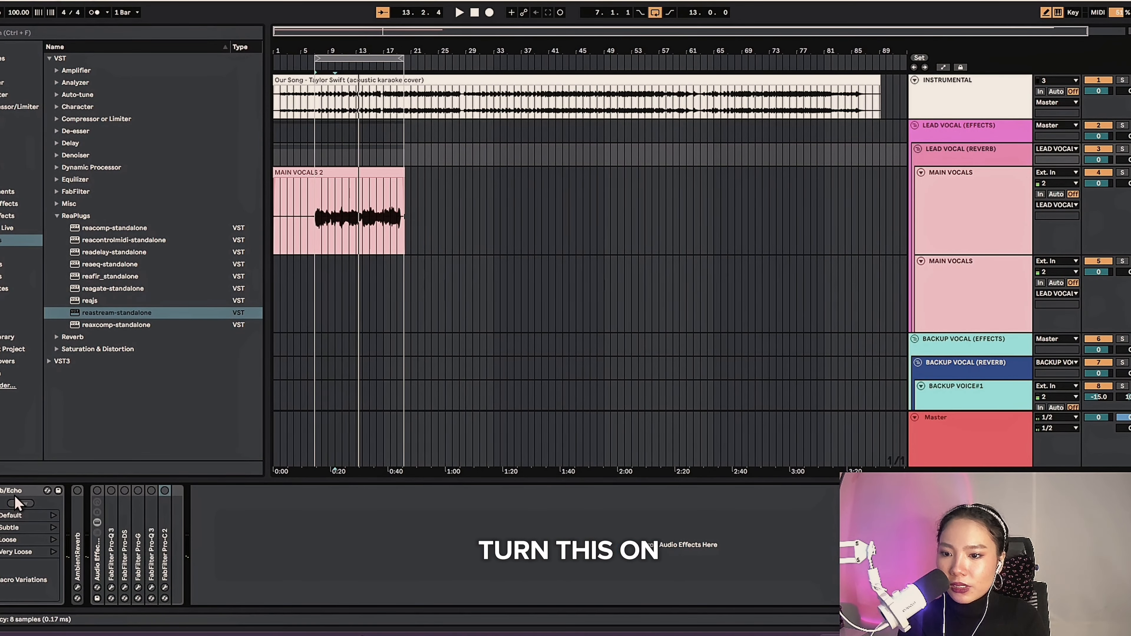
Show the Reverb/Echo rack's chains on the lead vocal reverb track, inspect the Small Dark Room reverb, and list the available audio effects.
click(13, 505)
click(1, 523)
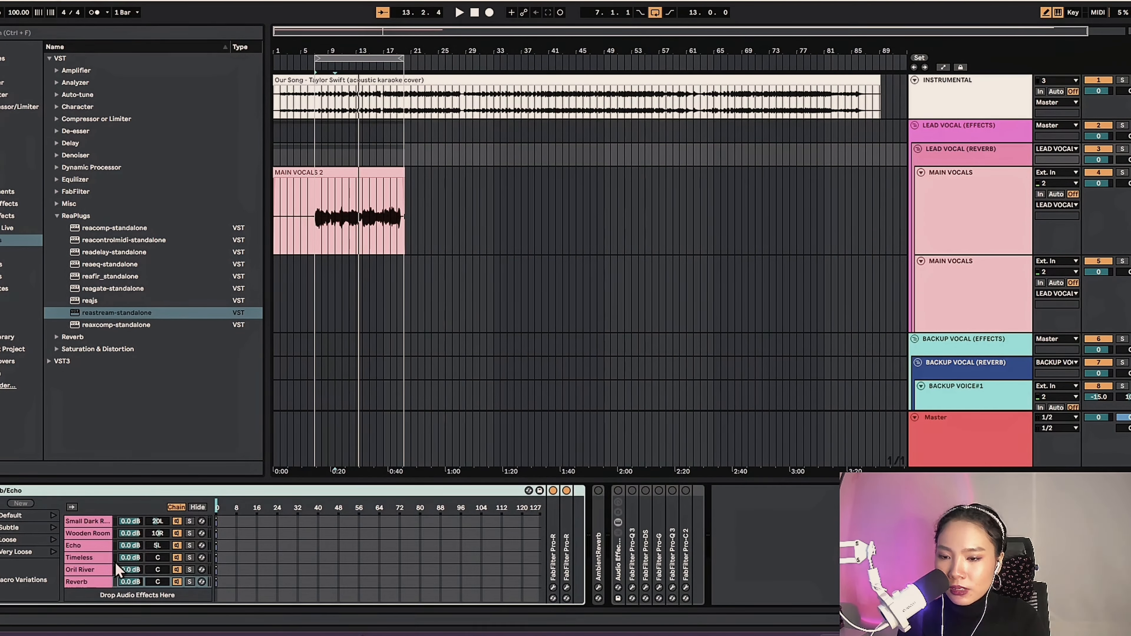
key(space)
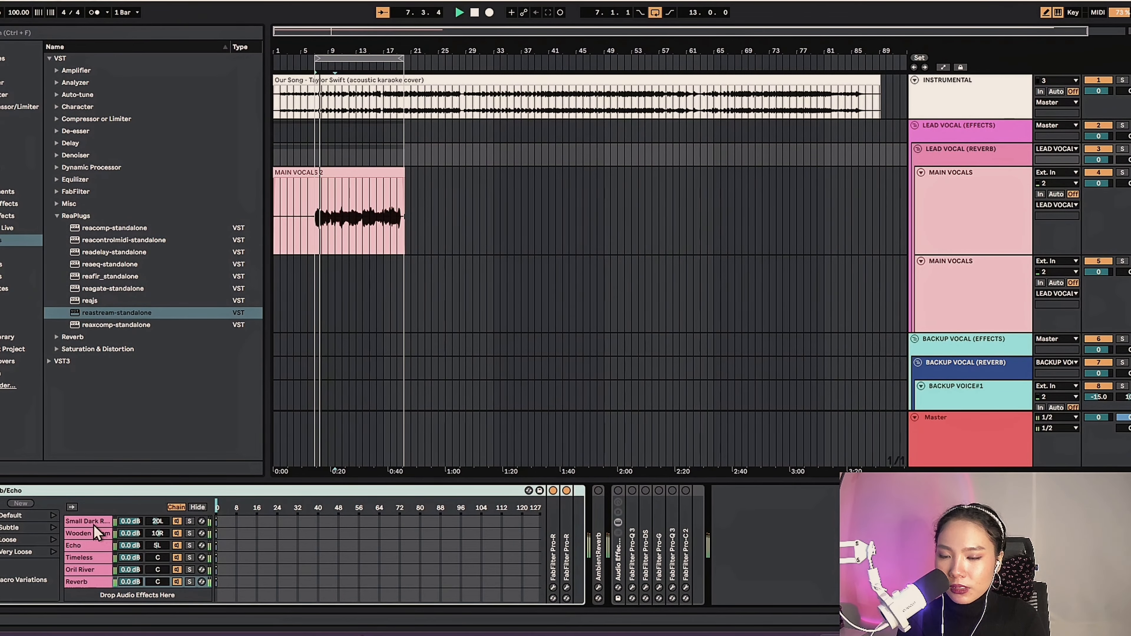
click(94, 525)
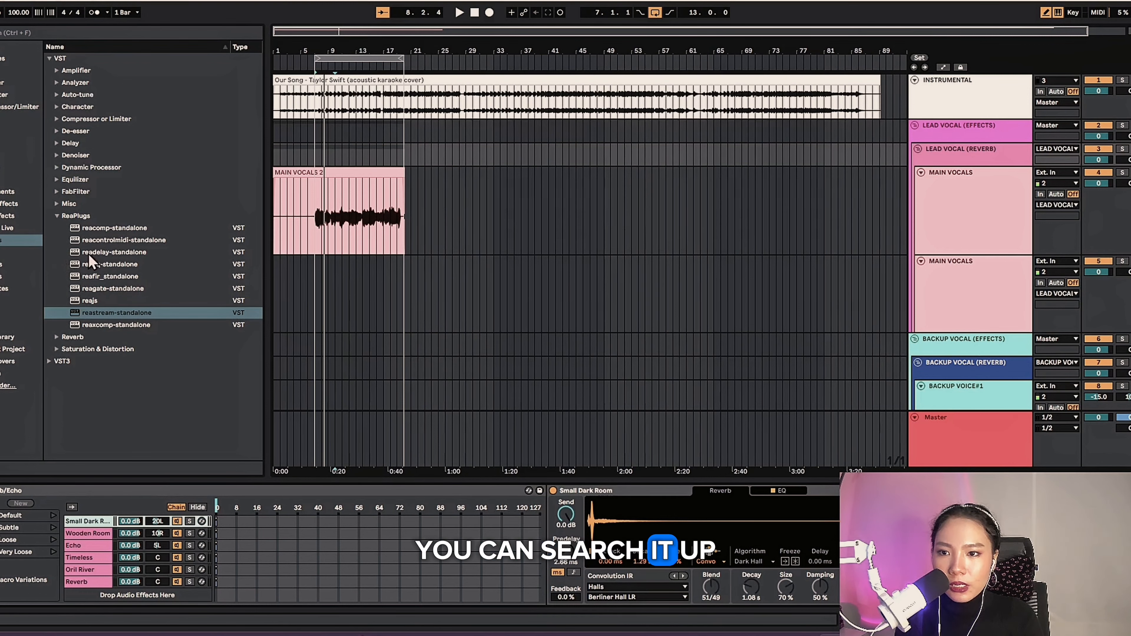
click(17, 203)
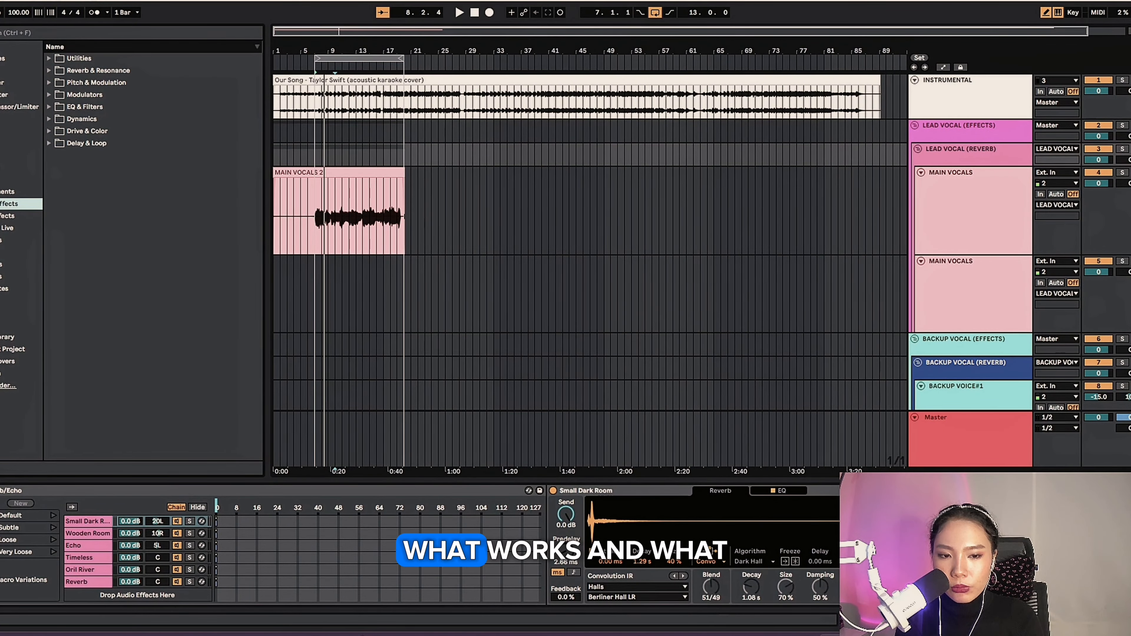
key(space)
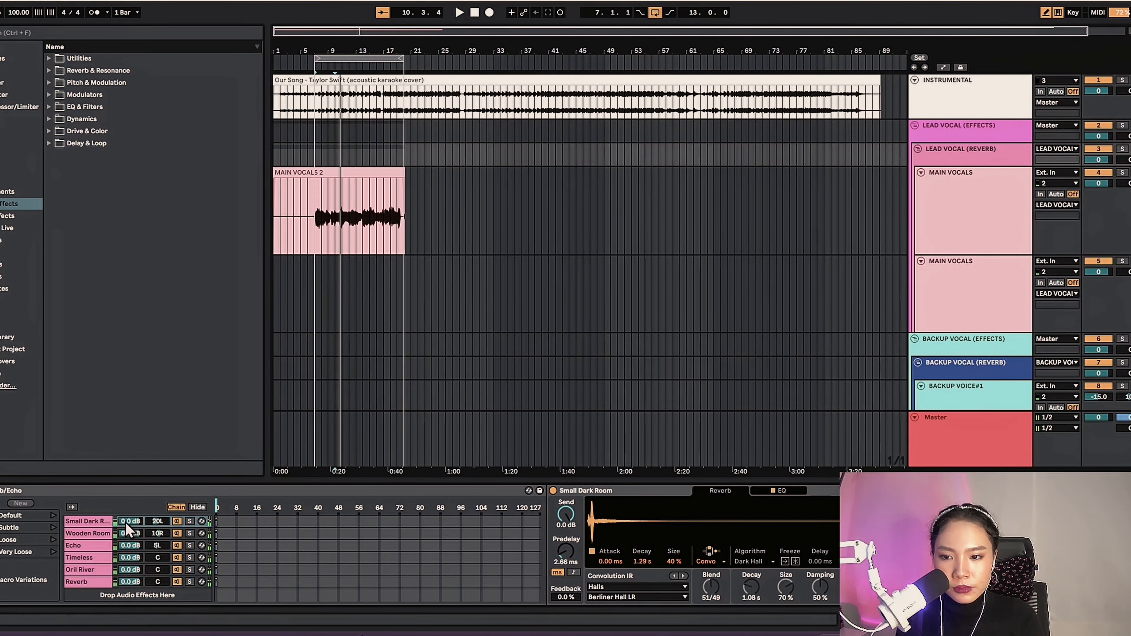
Inspect the Wooden Room chain's reverb settings during playback, fold it, and look over the EQ and de-esser devices after the rack.
click(96, 535)
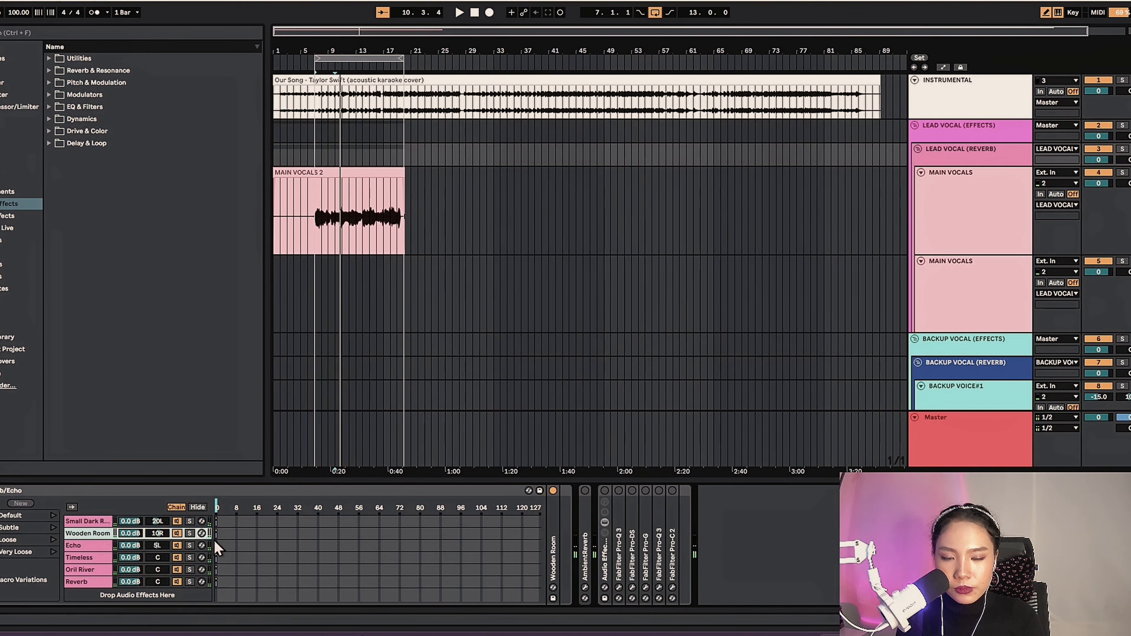
double_click(88, 536)
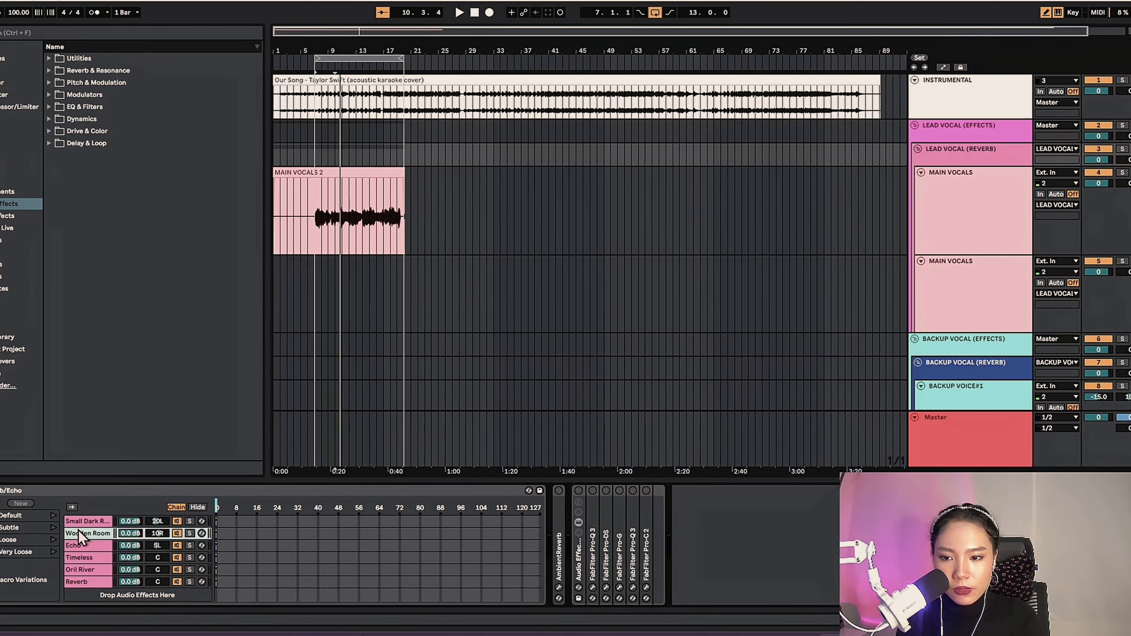
double_click(87, 533)
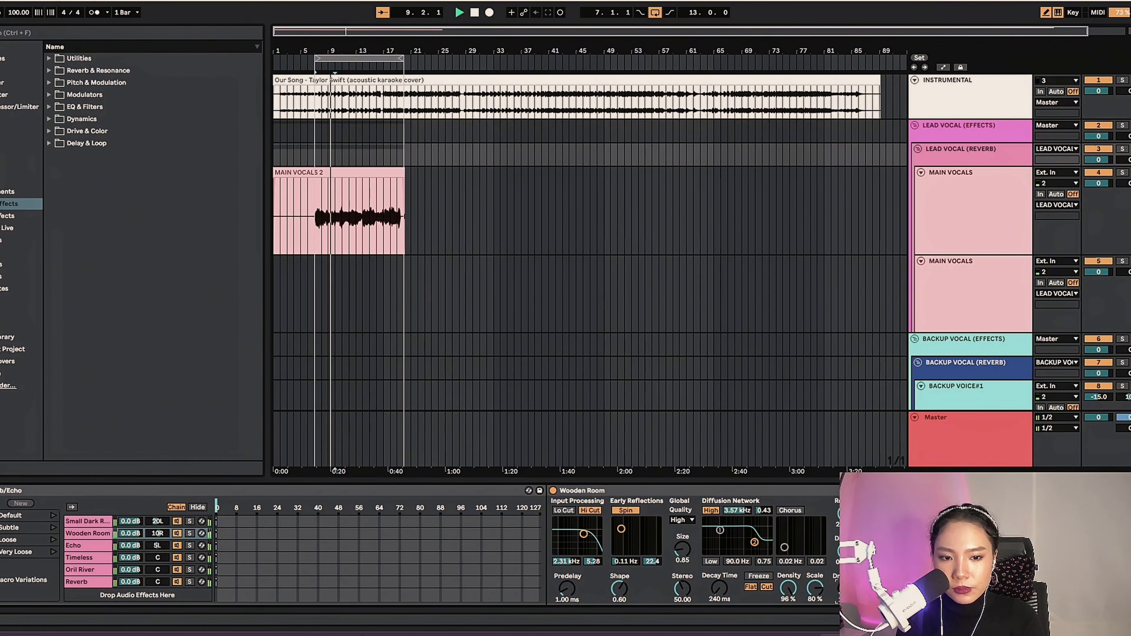
double_click(658, 492)
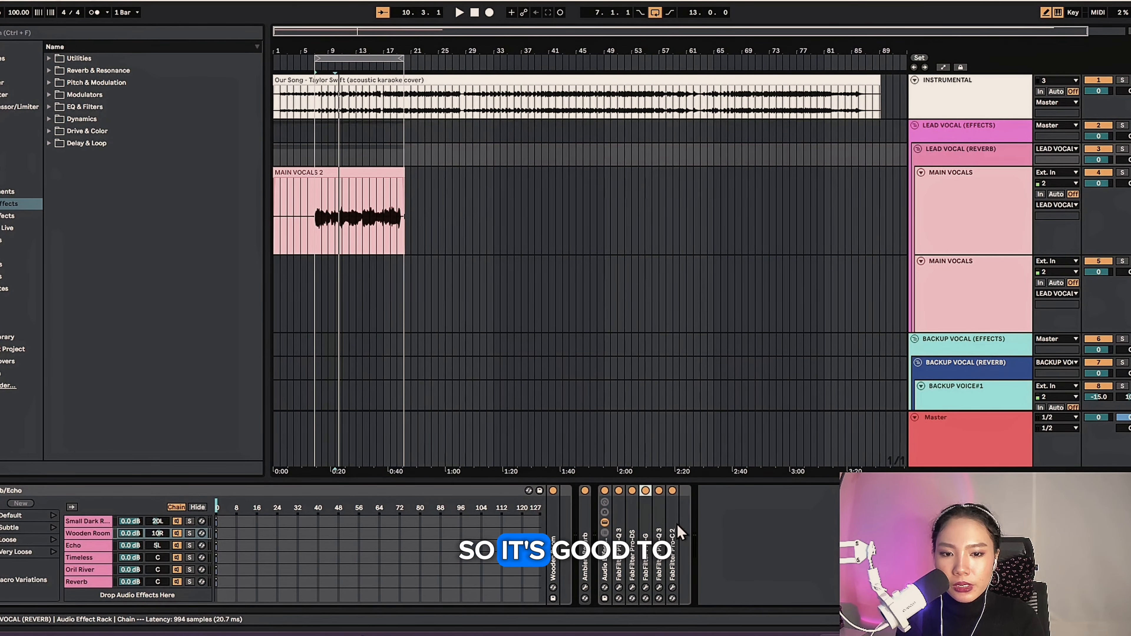
shift+click(659, 514)
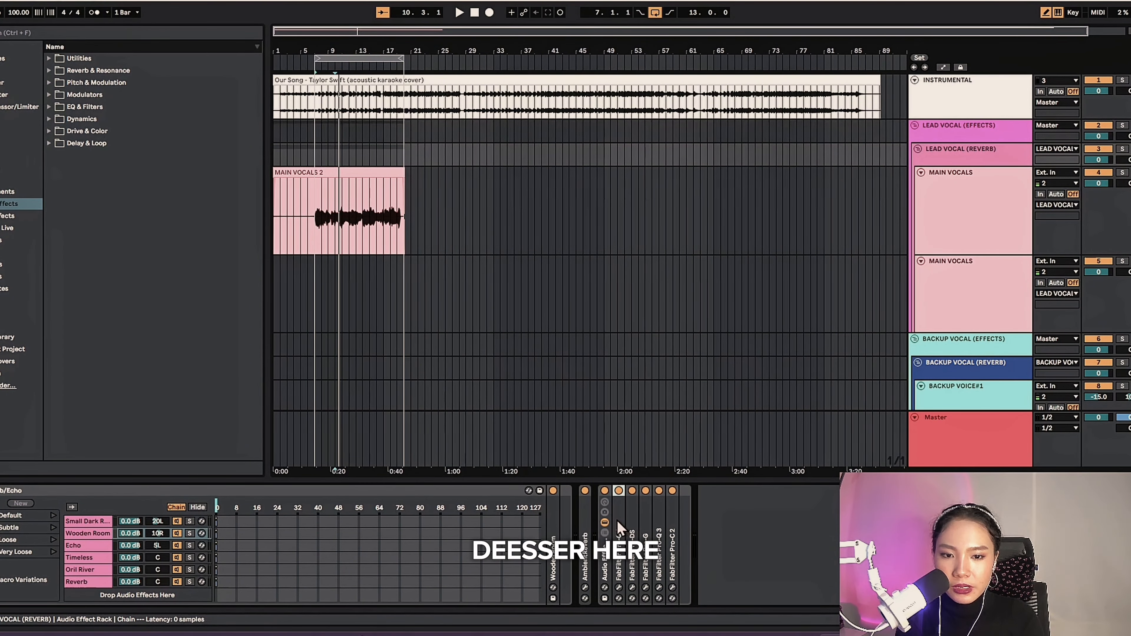
Inspect the Echo chain's delay and modulation settings during playback and select the Timeless chain.
click(87, 548)
click(80, 545)
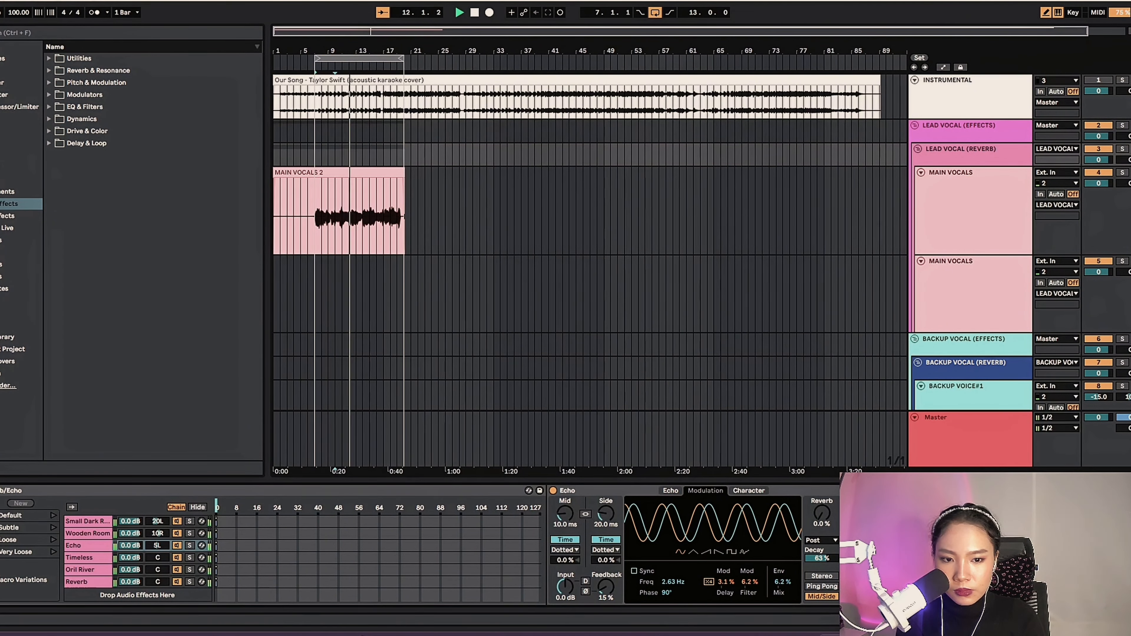
click(89, 559)
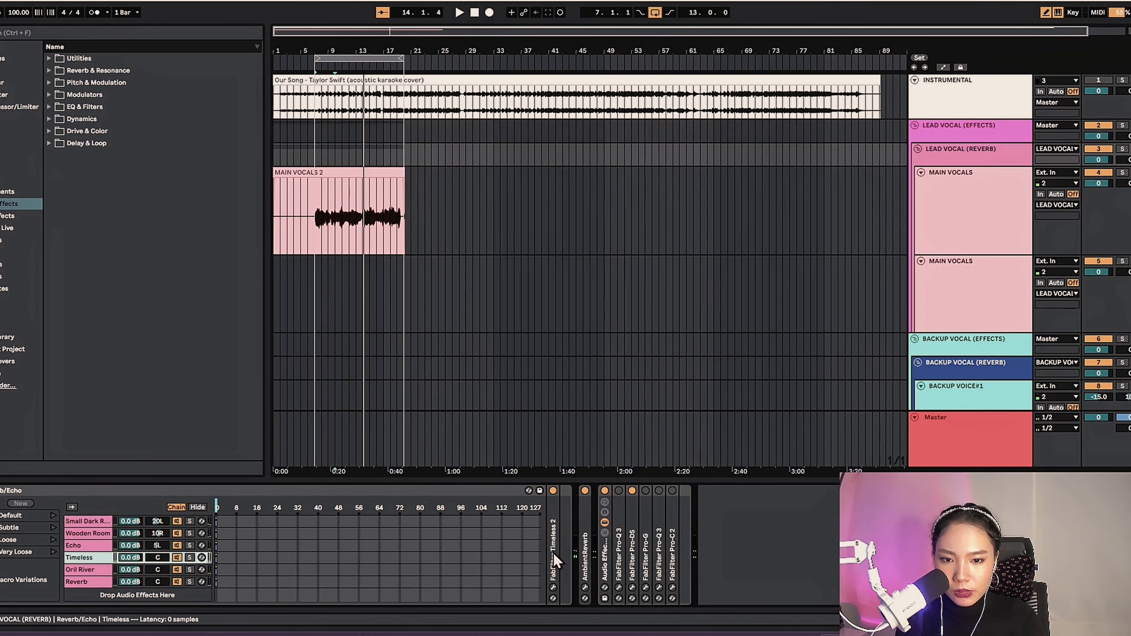
Inspect the Timeless chain's FabFilter Timeless 2 delay during playback, close it, and select the Oril River chain.
double_click(554, 557)
click(574, 491)
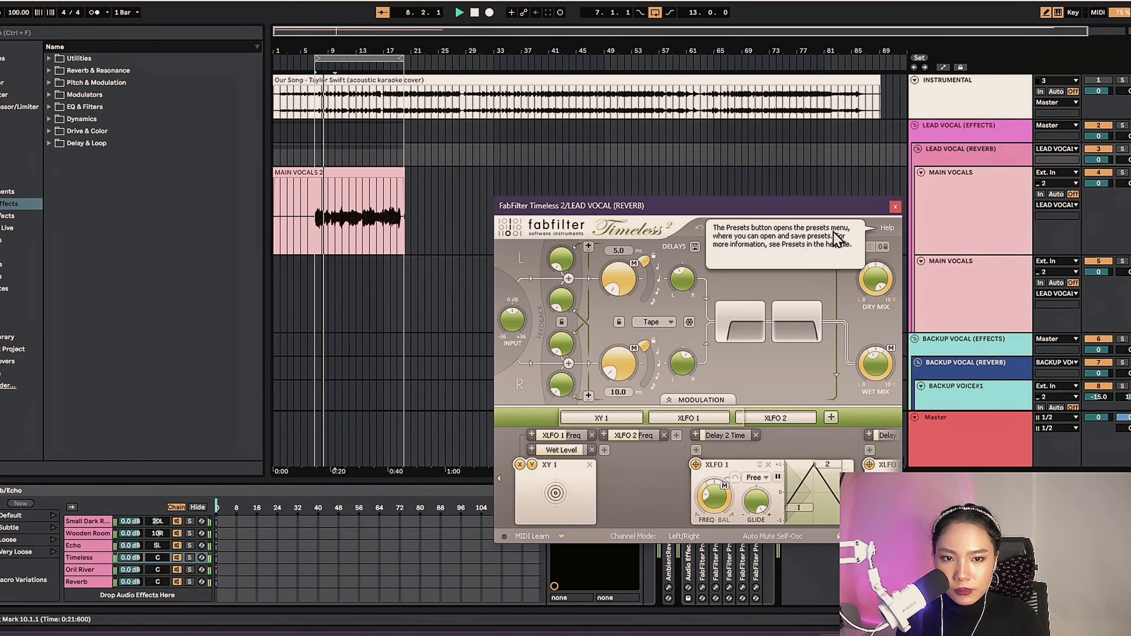
click(896, 207)
click(87, 571)
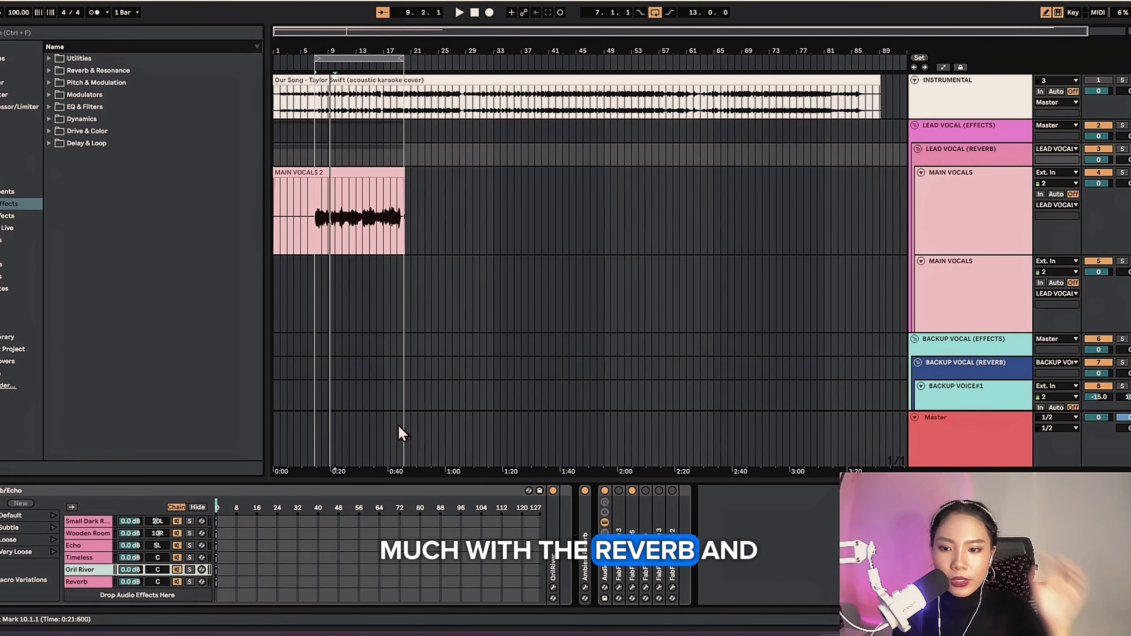
Inspect the OrilRiver reverb's settings, including its list of early reflection variations, during playback.
click(572, 492)
click(571, 492)
click(572, 492)
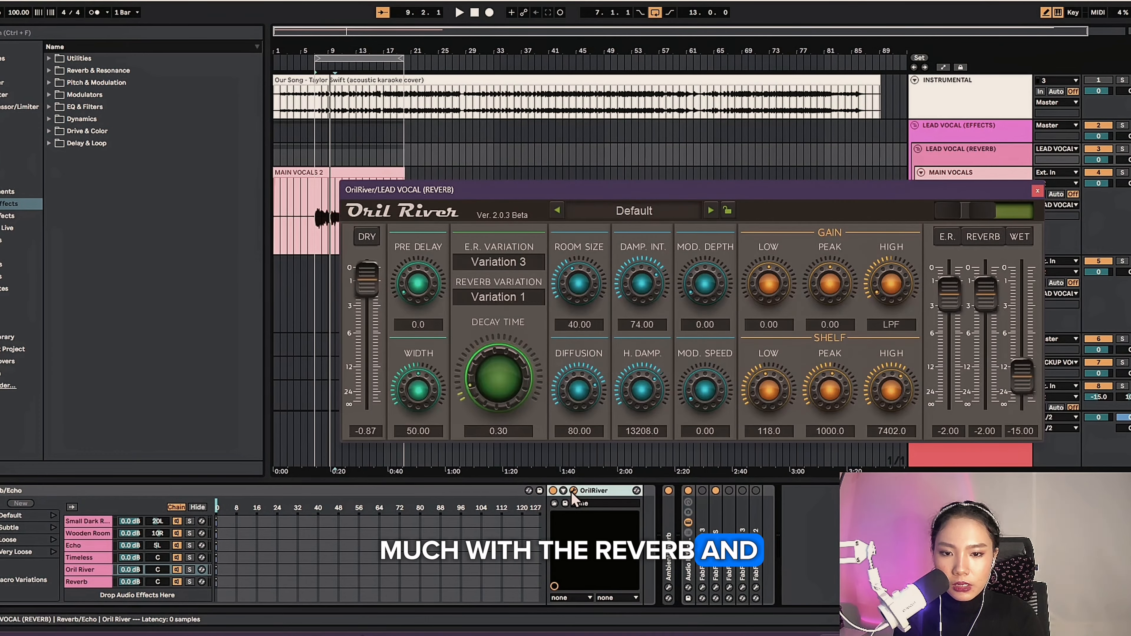
click(502, 260)
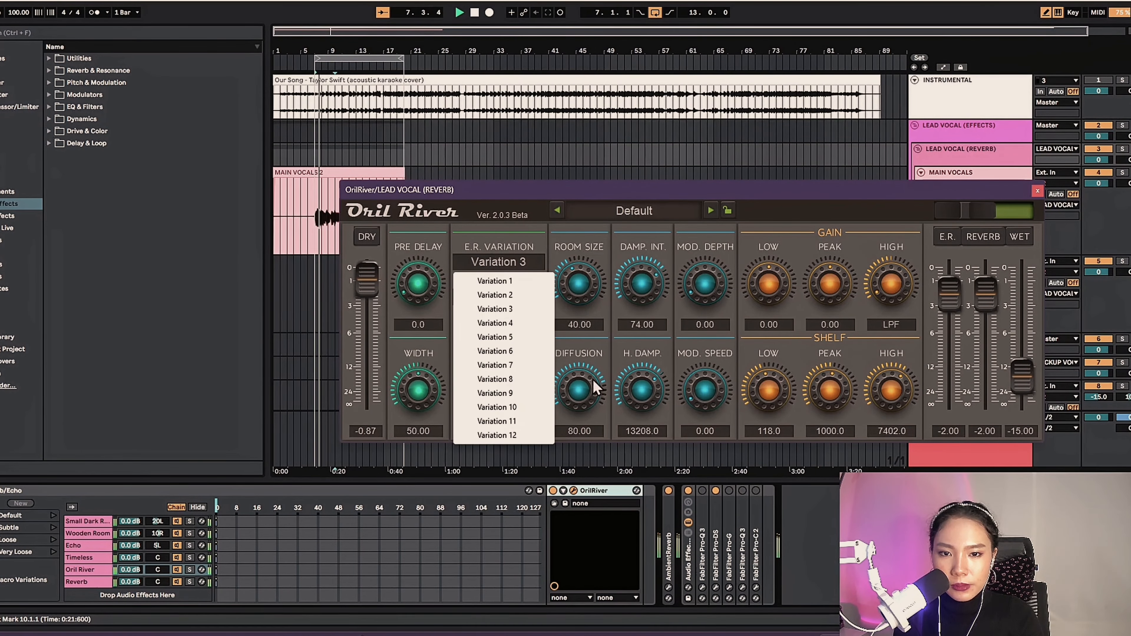
click(801, 214)
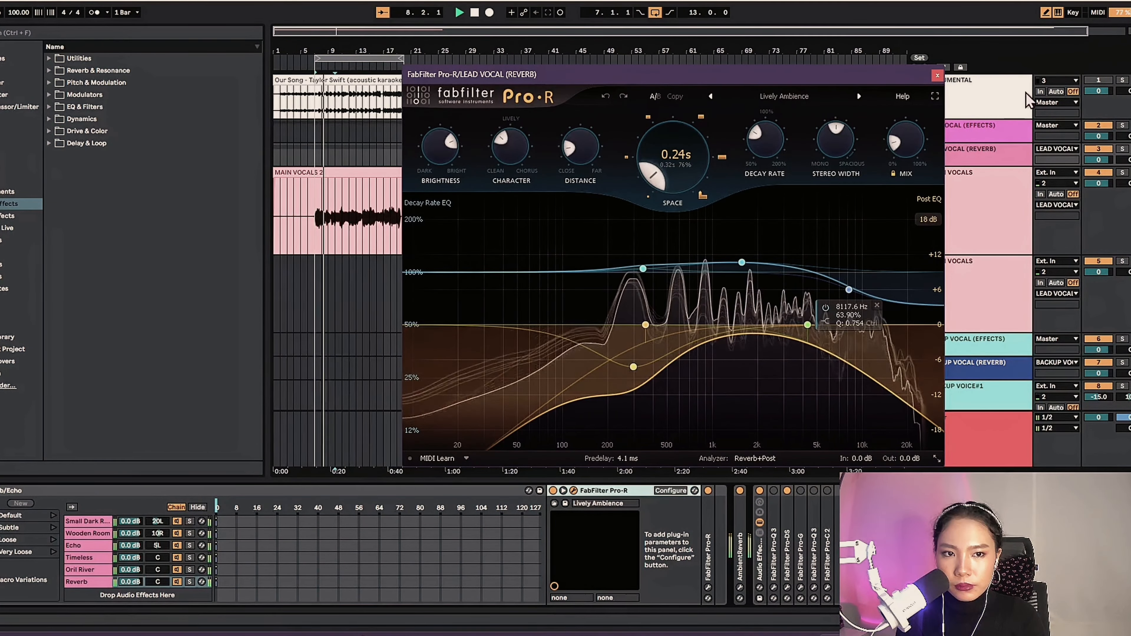
Close and fold the Lively Ambience Pro-R, and inspect the Acoustic Guitar Studio Pro-R during playback.
click(937, 76)
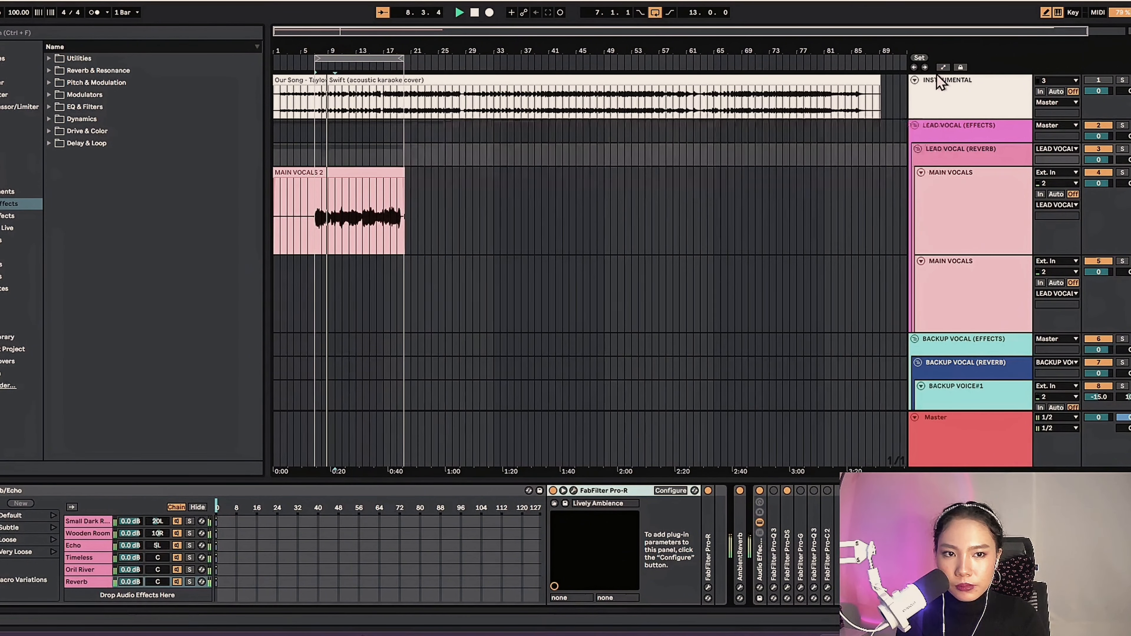
double_click(605, 493)
double_click(570, 518)
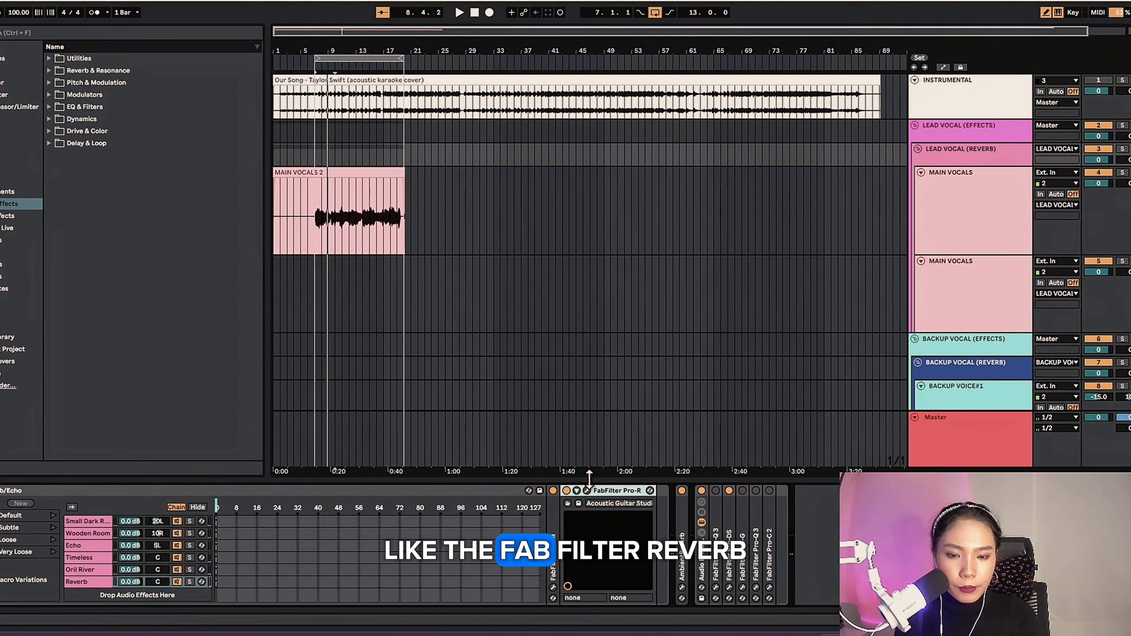
click(587, 490)
key(space)
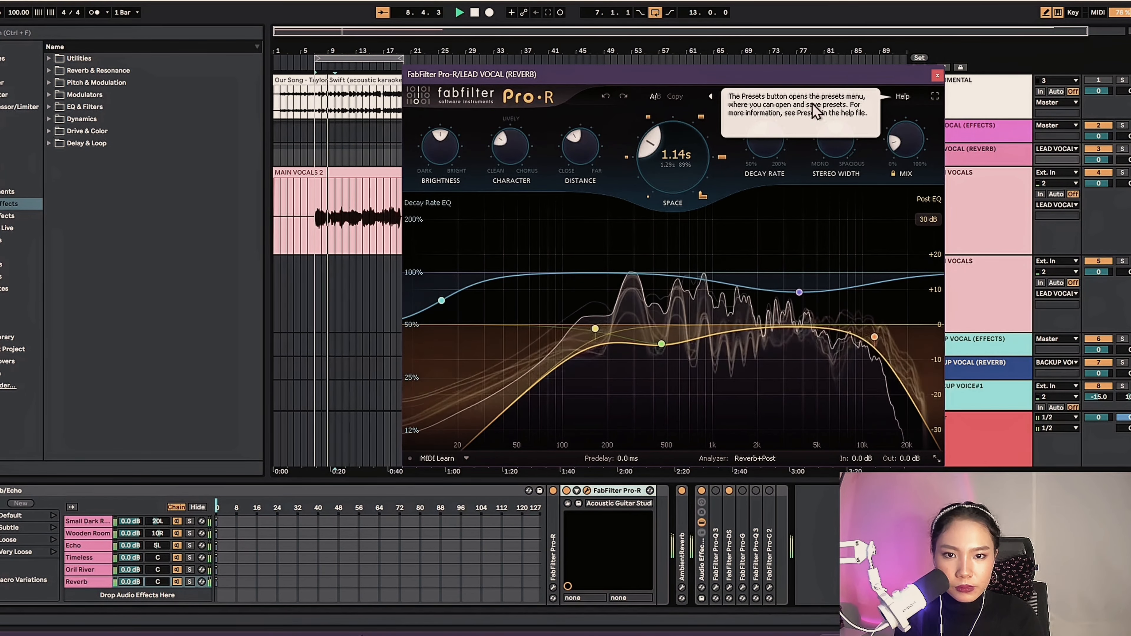
mouse_move(672, 179)
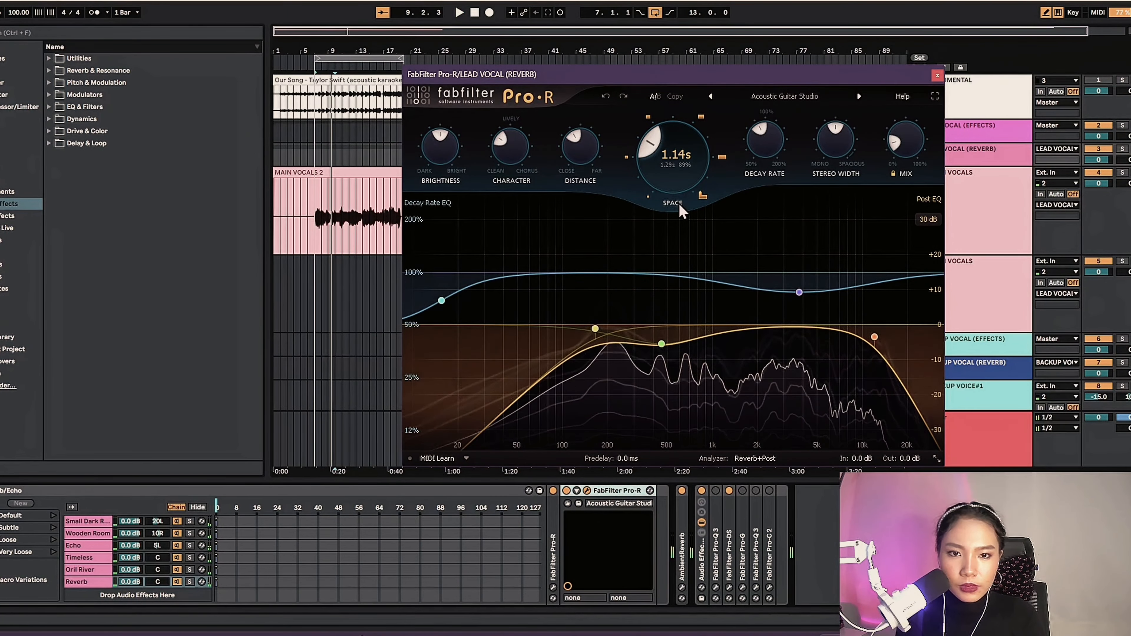
mouse_move(662, 346)
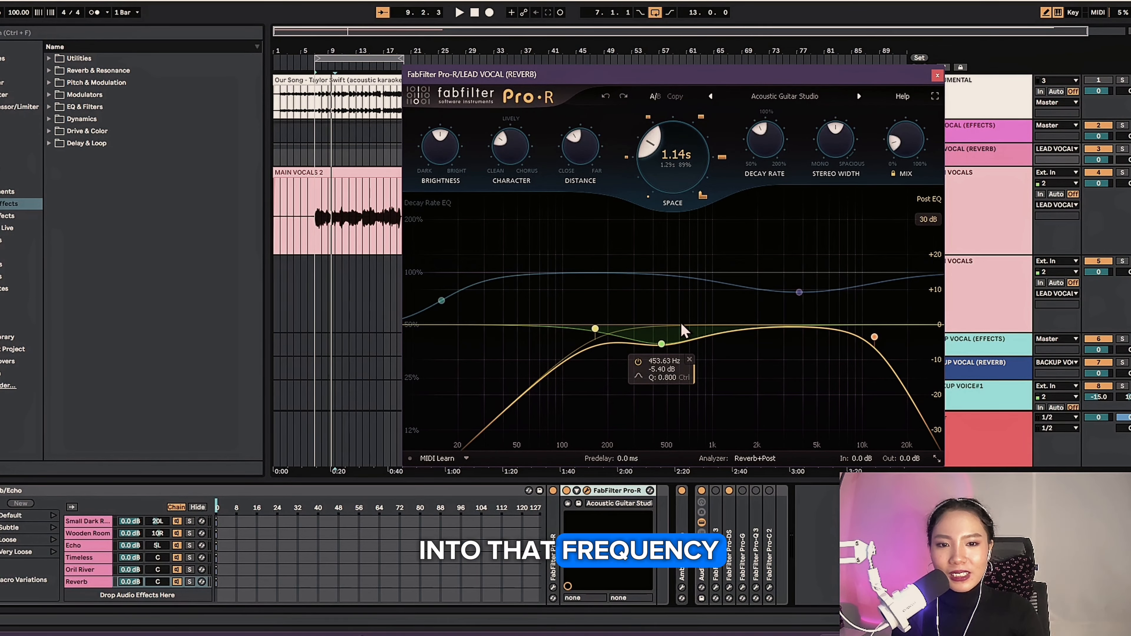
During playback, sweep the Pro-R's 453 Hz post EQ band, lower its decay rate band to about 70.78% near 3343 Hz, and close it.
key(space)
drag(661, 344, 659, 130)
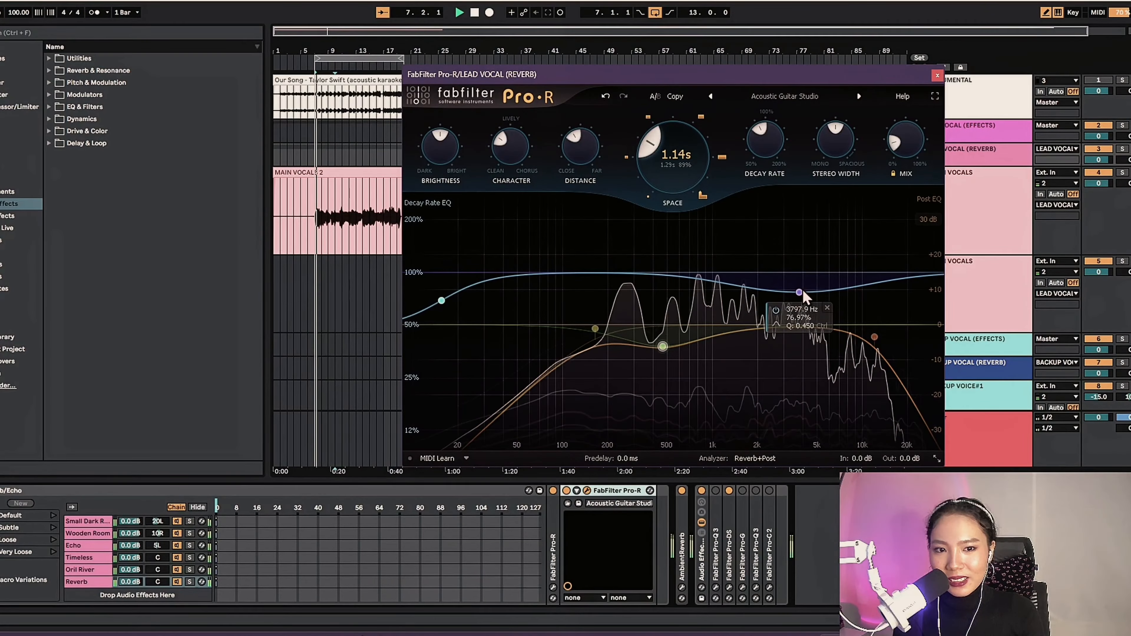
mouse_move(802, 290)
mouse_down()
mouse_move(786, 156)
mouse_move(754, 155)
mouse_move(802, 143)
mouse_move(795, 304)
mouse_up()
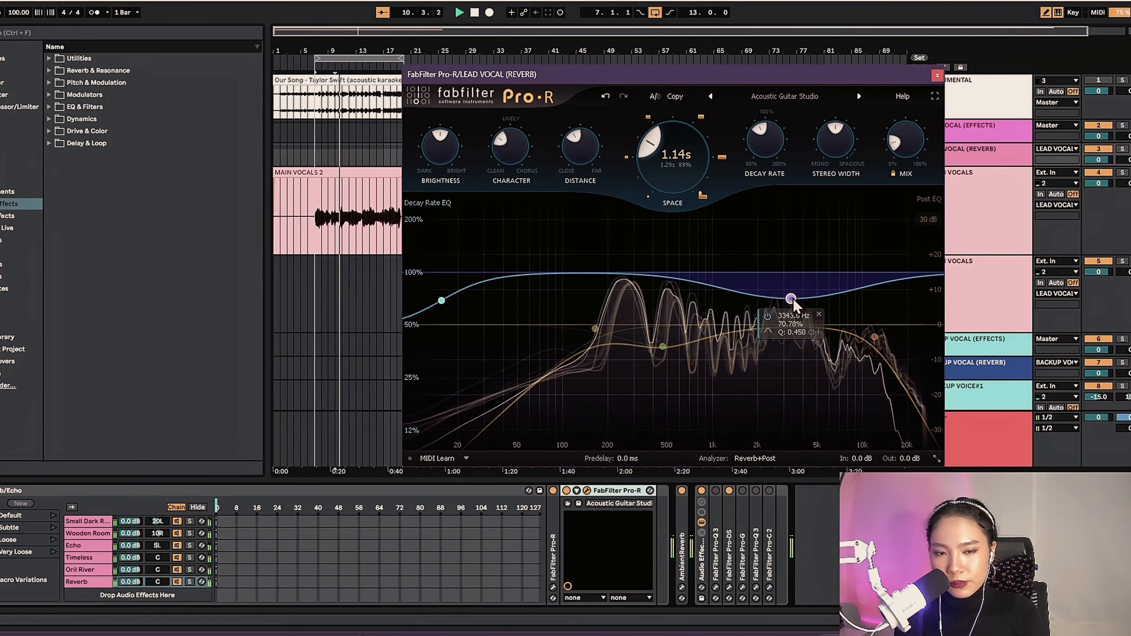
click(937, 75)
Unfold the AmbientReverb device after the Reverb/Echo rack and select the rack's Reverb chain.
double_click(284, 490)
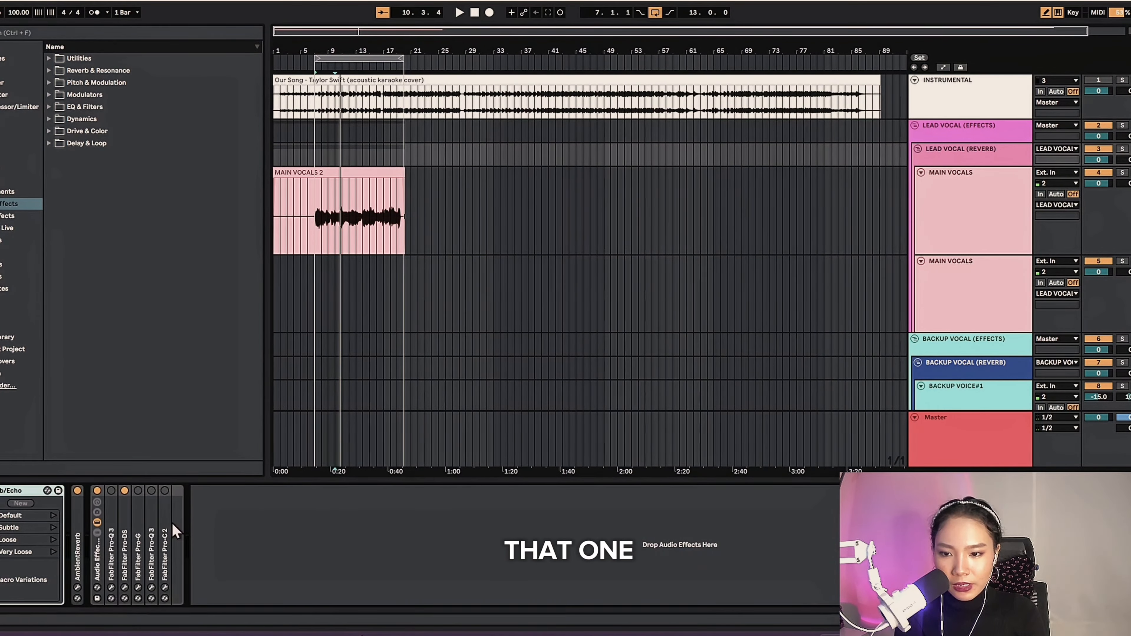
double_click(75, 543)
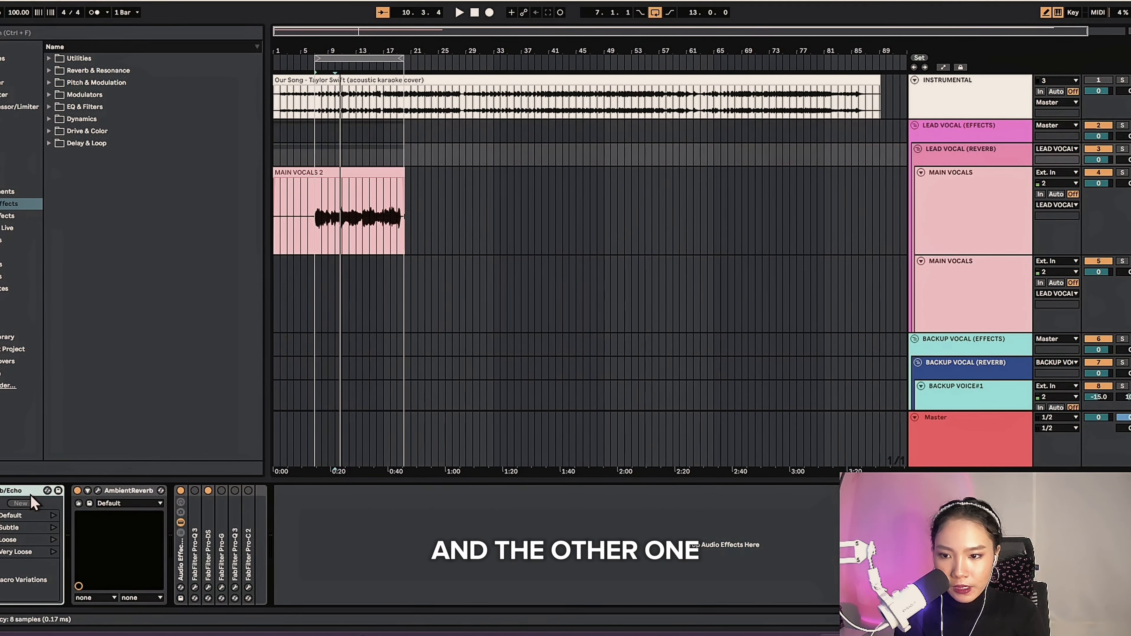
double_click(30, 491)
click(88, 580)
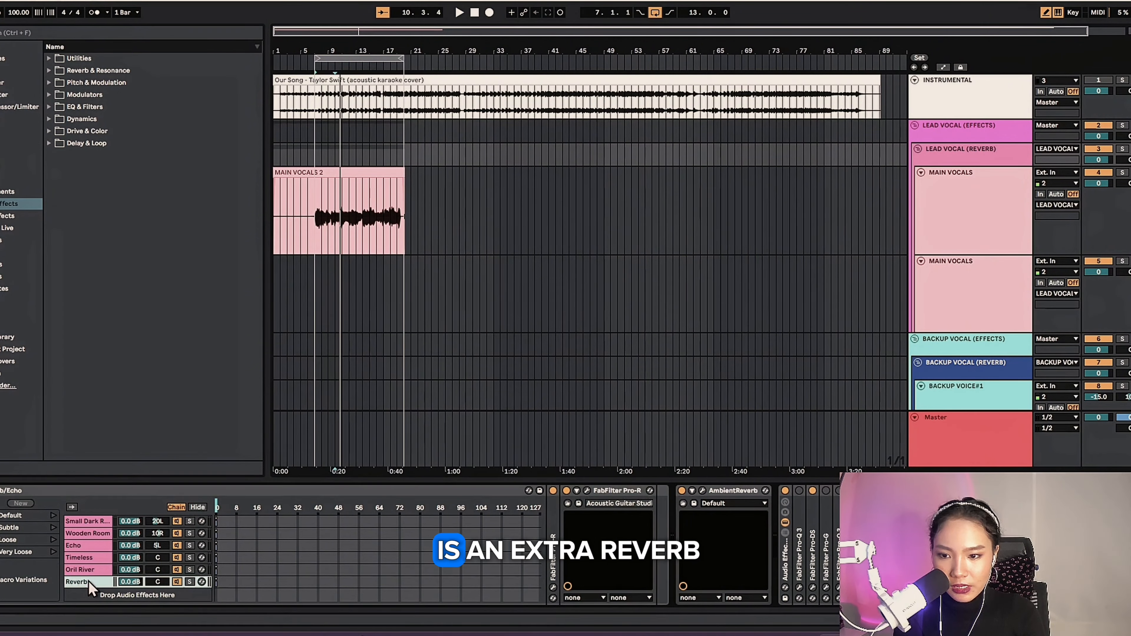
Review the Reverb chain's Lively Ambience Pro-R, and fold both Pro-R devices and the Reverb/Echo rack.
double_click(555, 524)
click(574, 490)
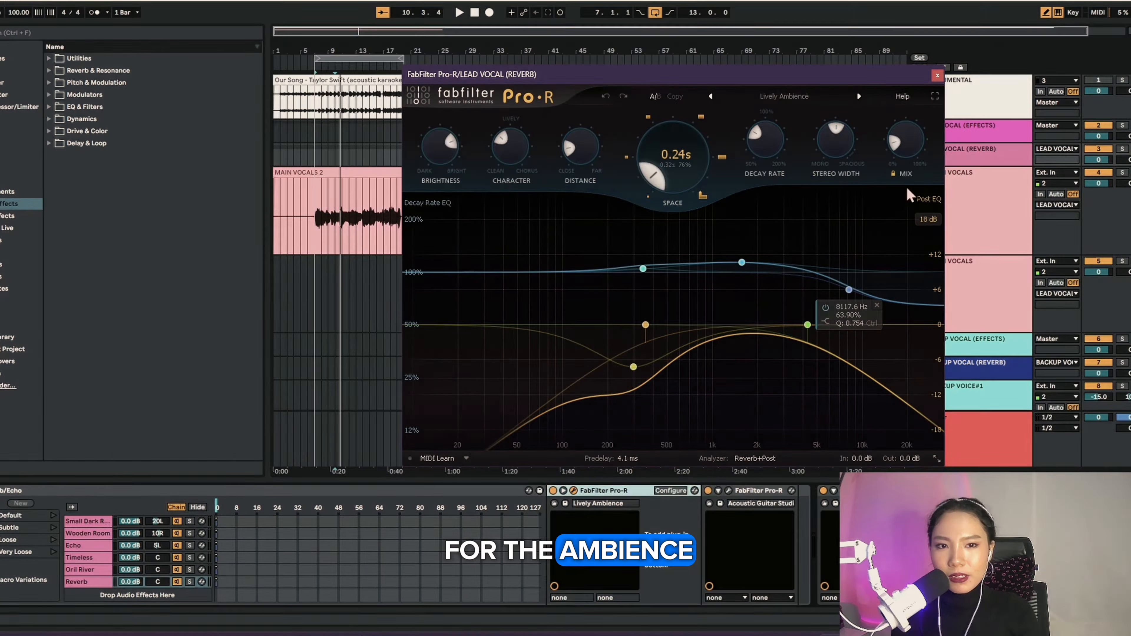
click(937, 76)
double_click(610, 491)
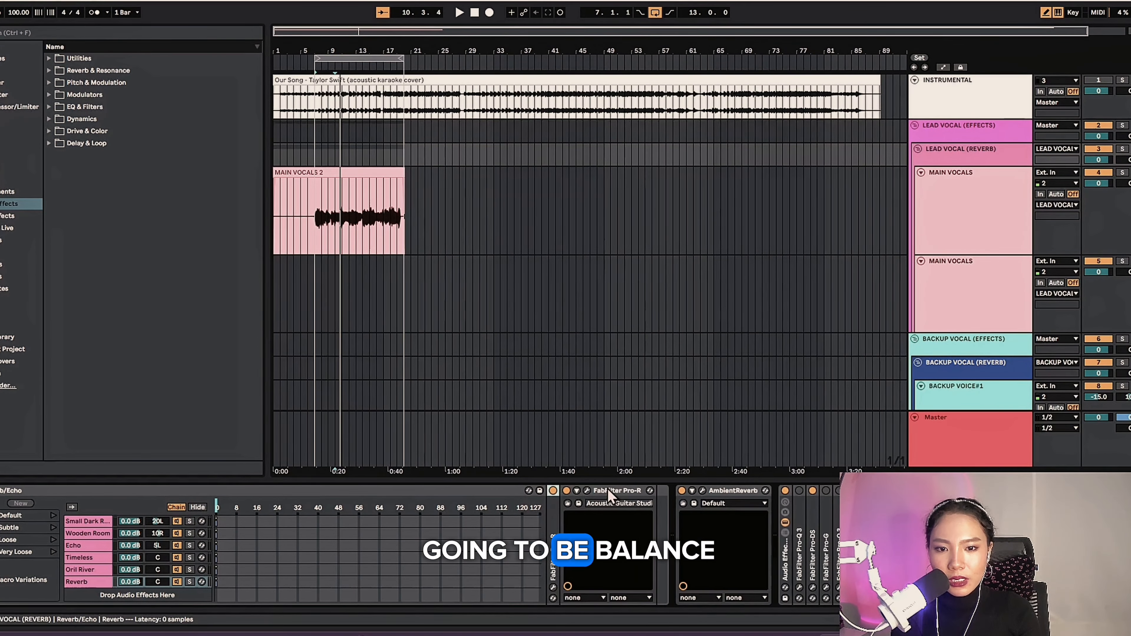
double_click(610, 490)
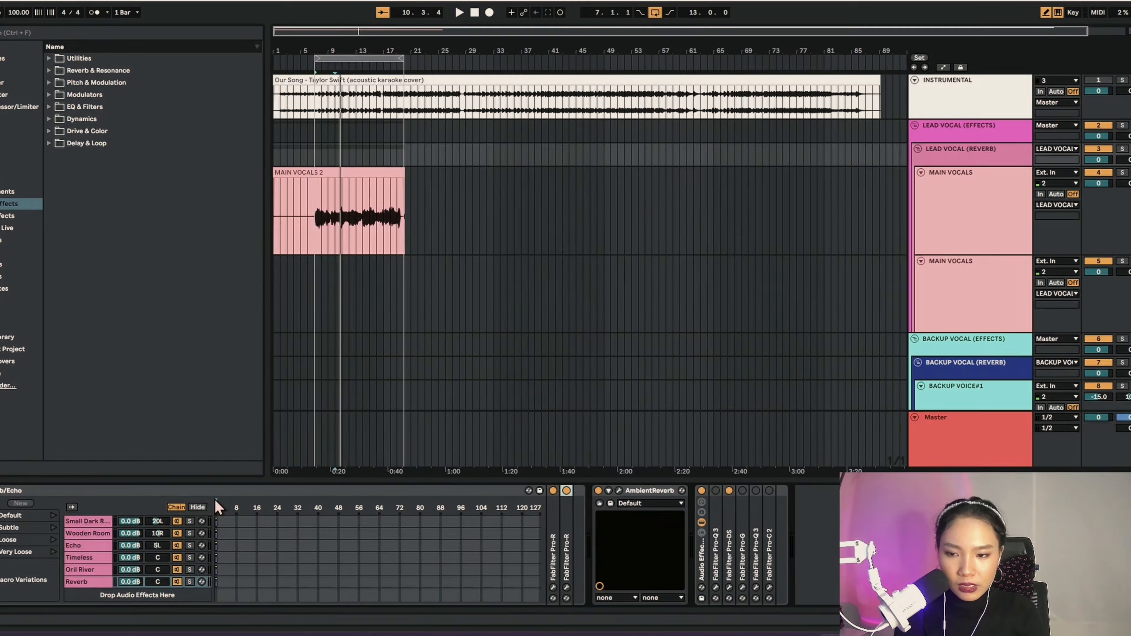
double_click(202, 491)
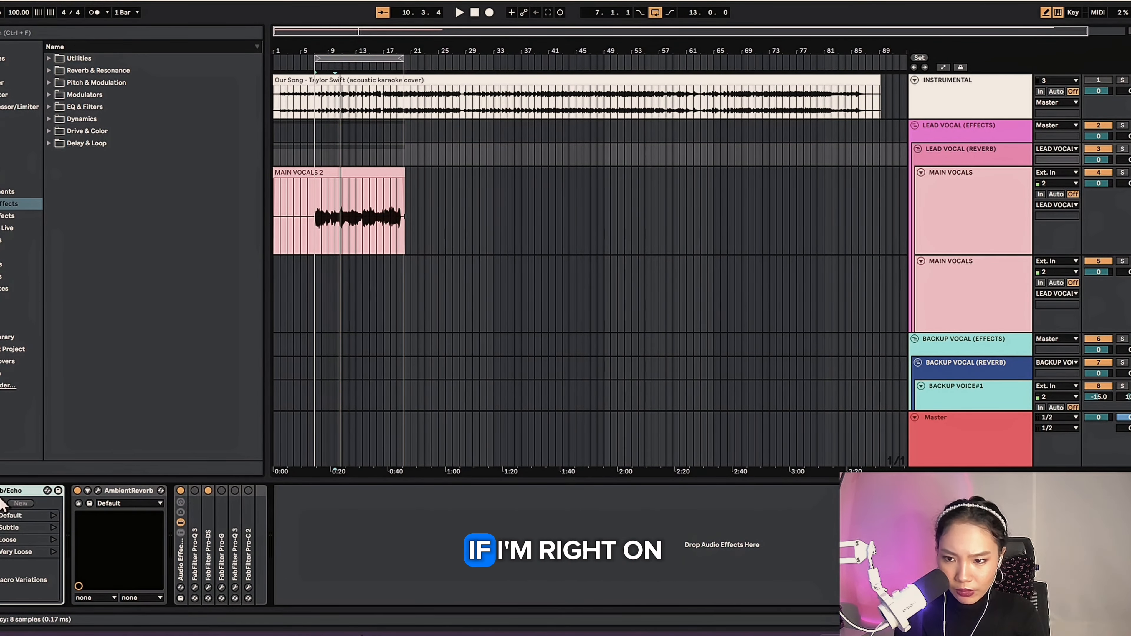
Try repositioning the AmbientReverb device by the rack, and unfold and refold the Reverb/Echo rack.
double_click(1, 492)
double_click(54, 493)
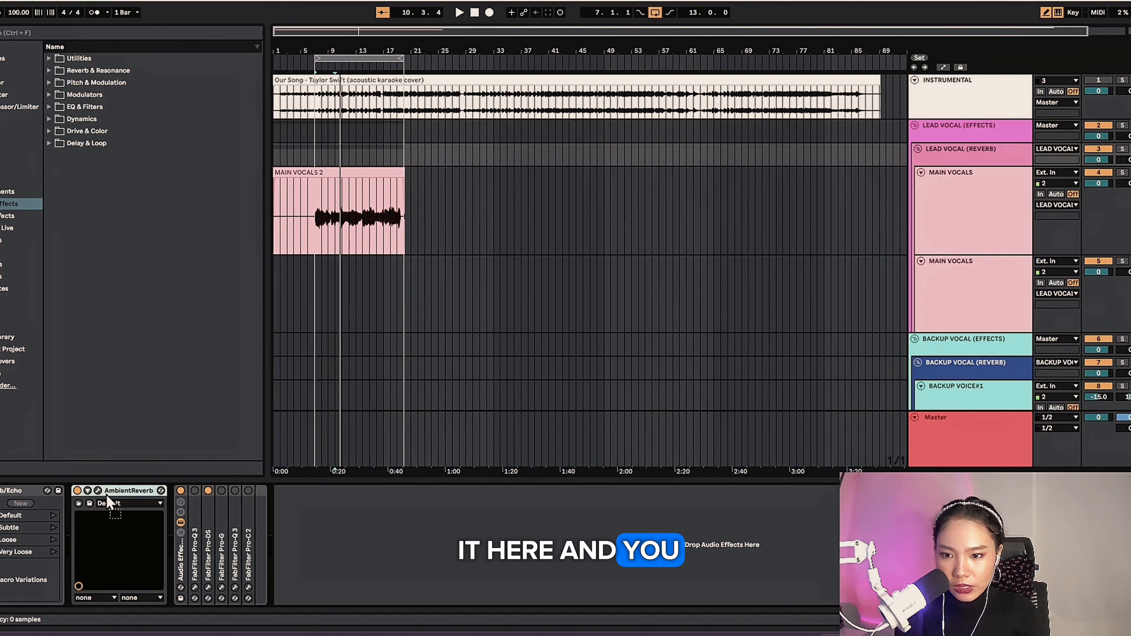
drag(34, 526, 119, 492)
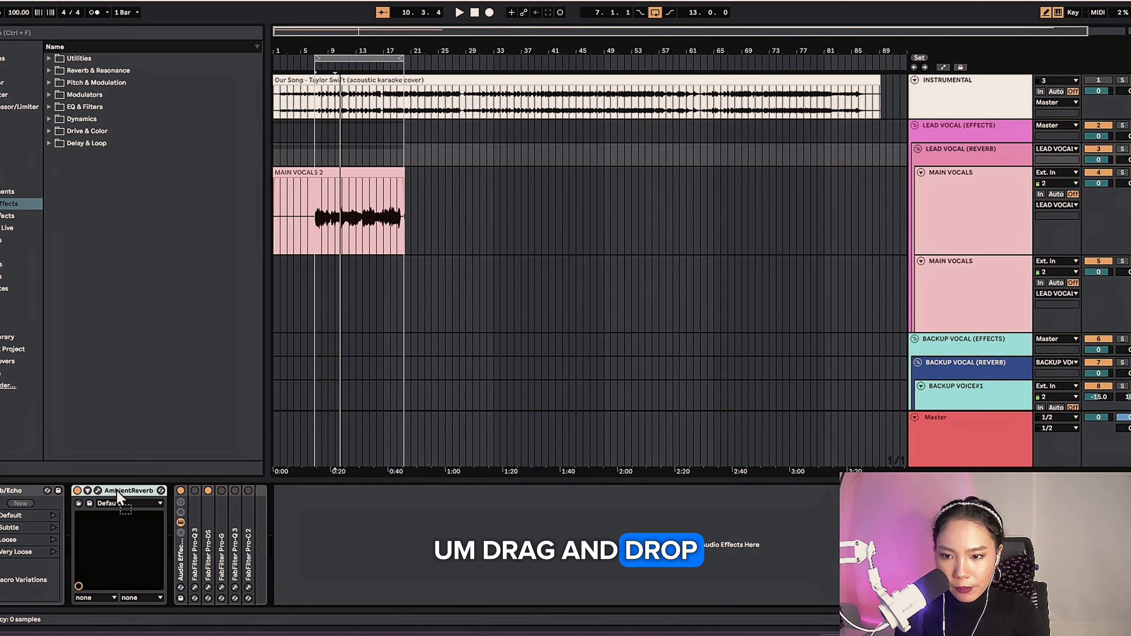
double_click(15, 493)
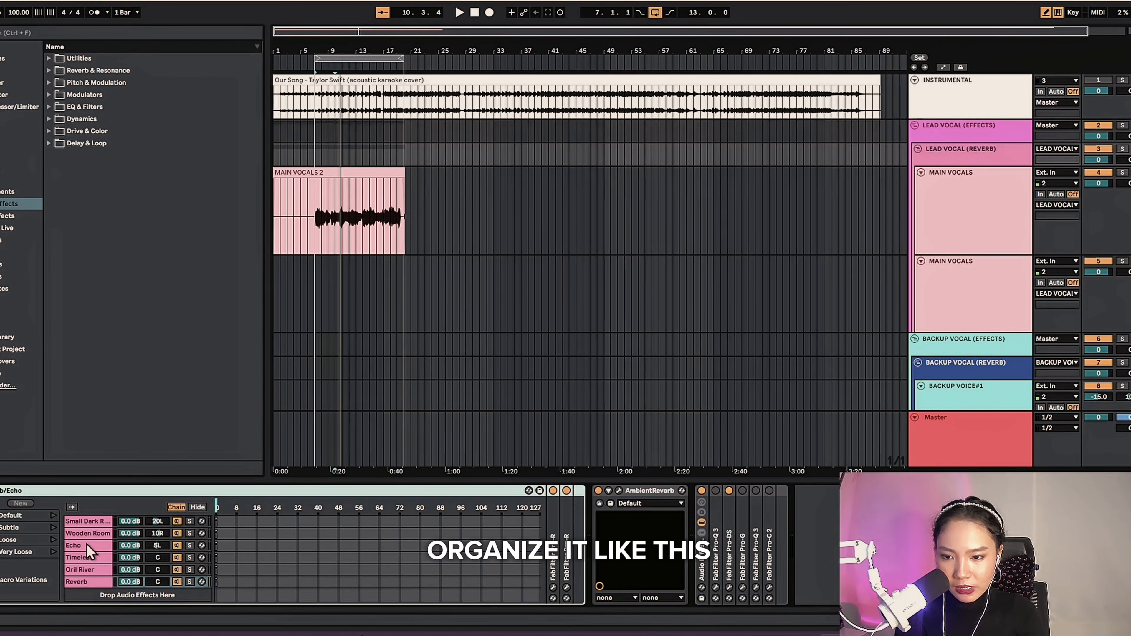
double_click(188, 494)
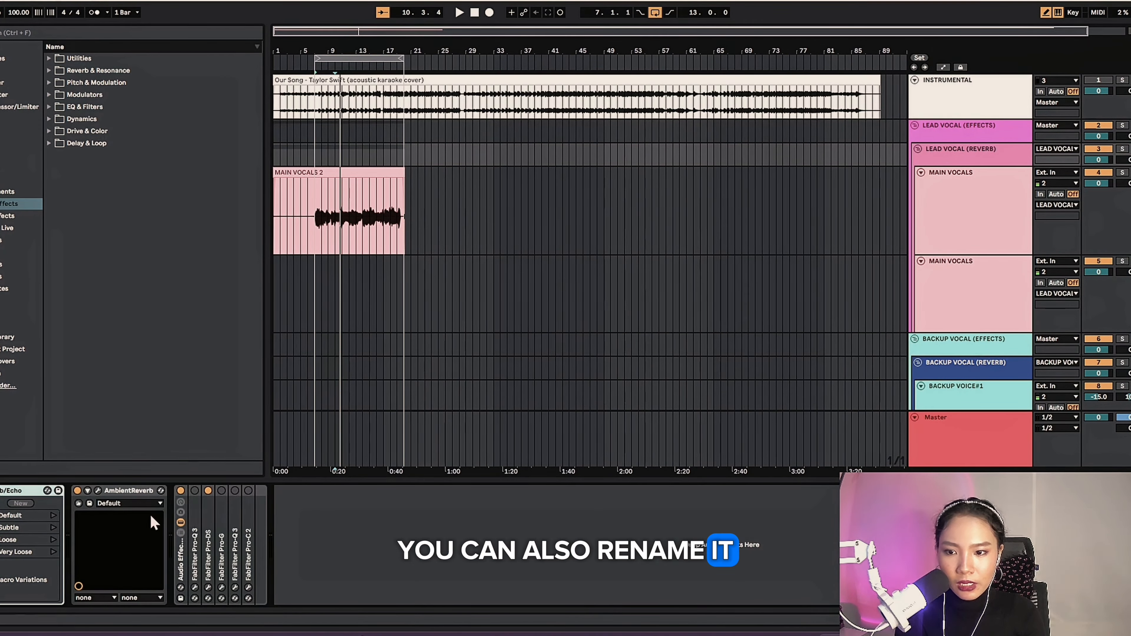
Inspect the AmbientReverb's mix, pre-delay, decay, damping and EQ settings during playback, close it, and fold the device.
click(128, 489)
click(98, 491)
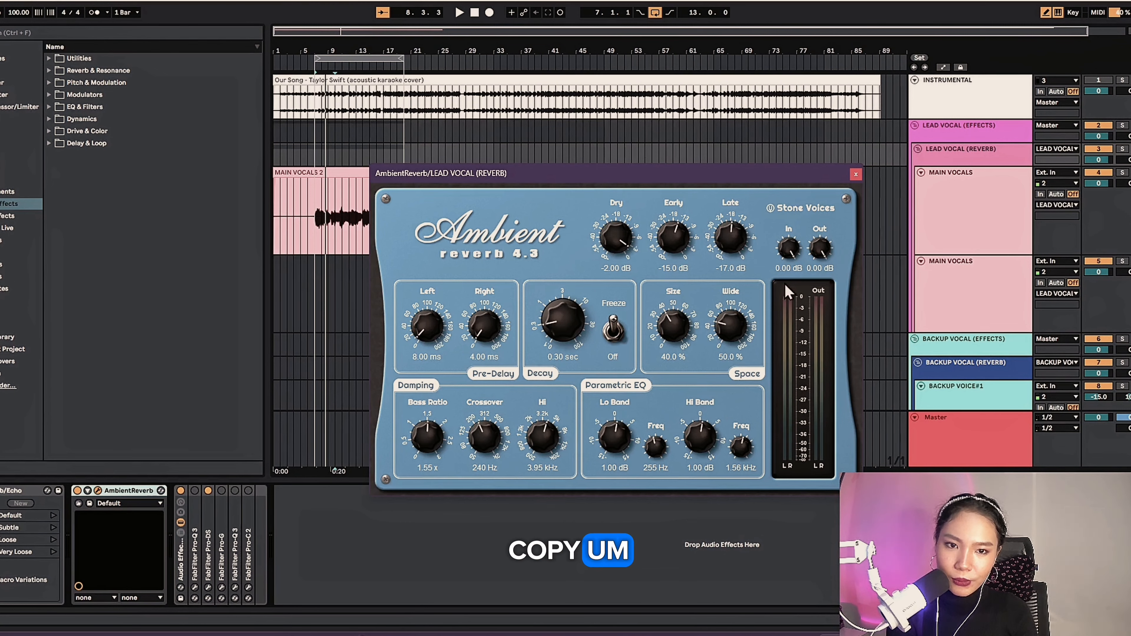
click(855, 174)
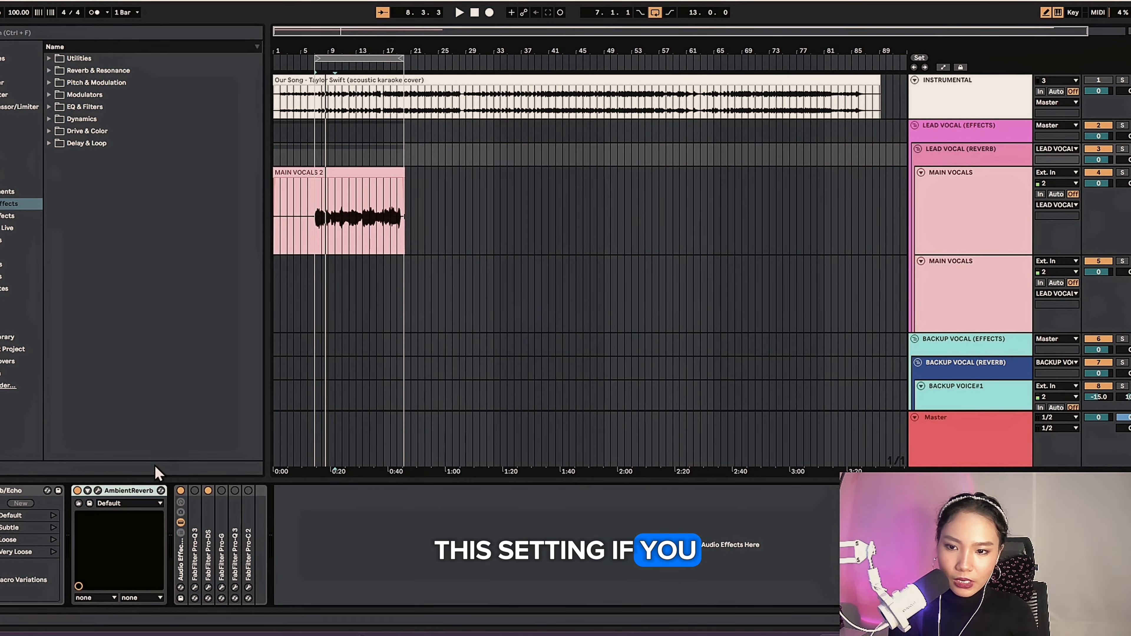
double_click(134, 490)
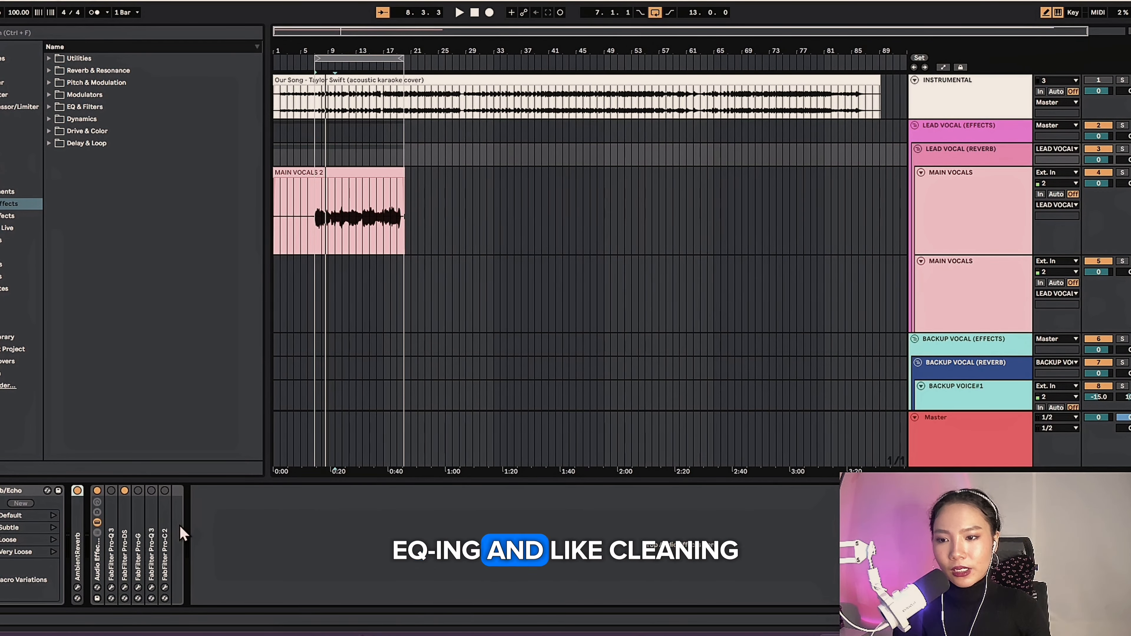
Enable the Pro-Q 3 with the high and low end cut preset, check its low cut during playback, and fold it.
double_click(108, 562)
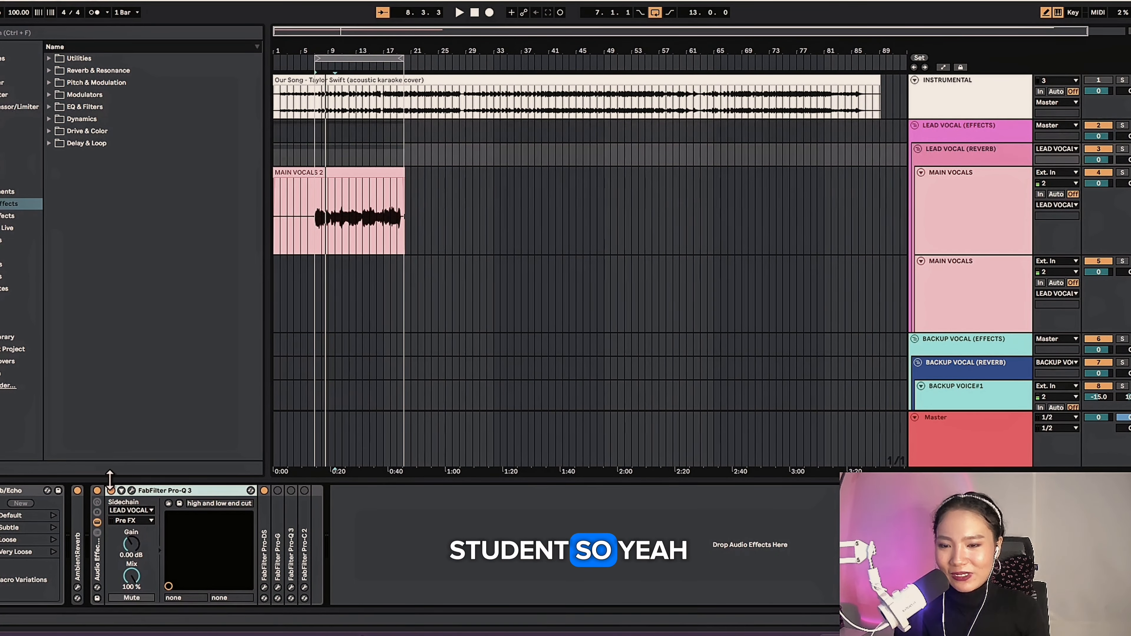
key(space)
click(132, 490)
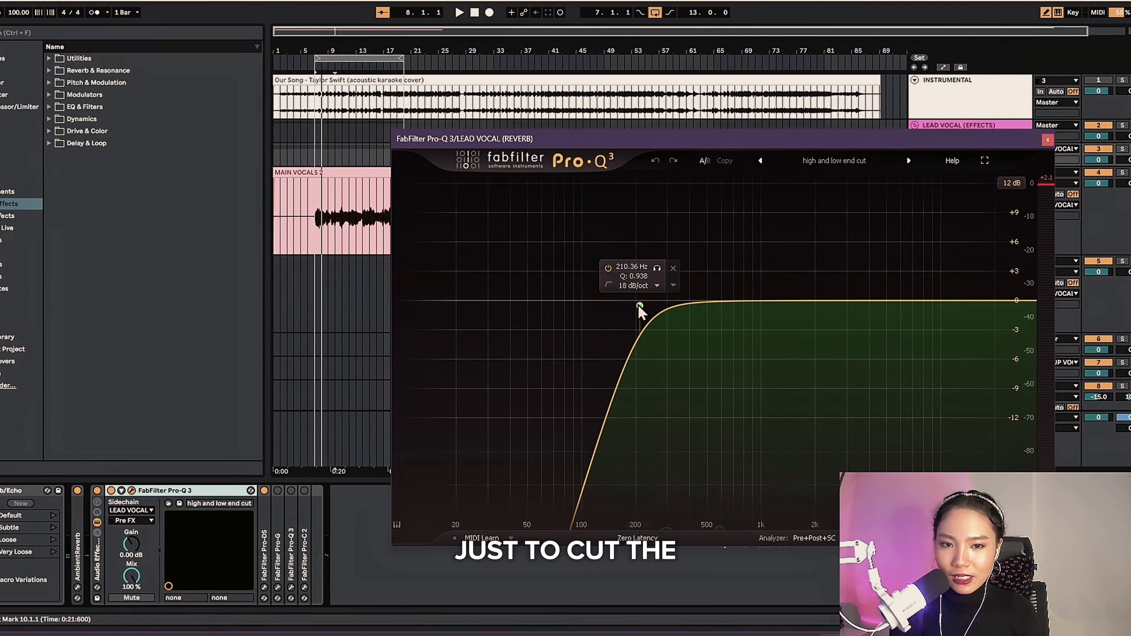
click(1047, 139)
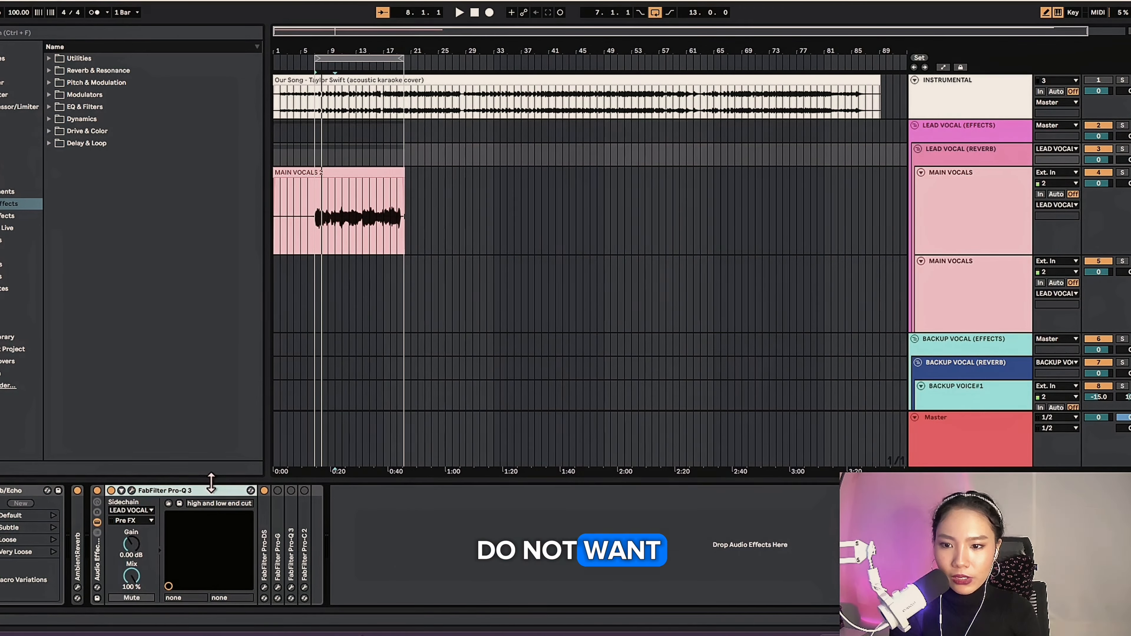
double_click(196, 492)
Look over and fold the Pro-DS de-esser, and enable the Pro-G gate after it.
double_click(128, 531)
double_click(269, 492)
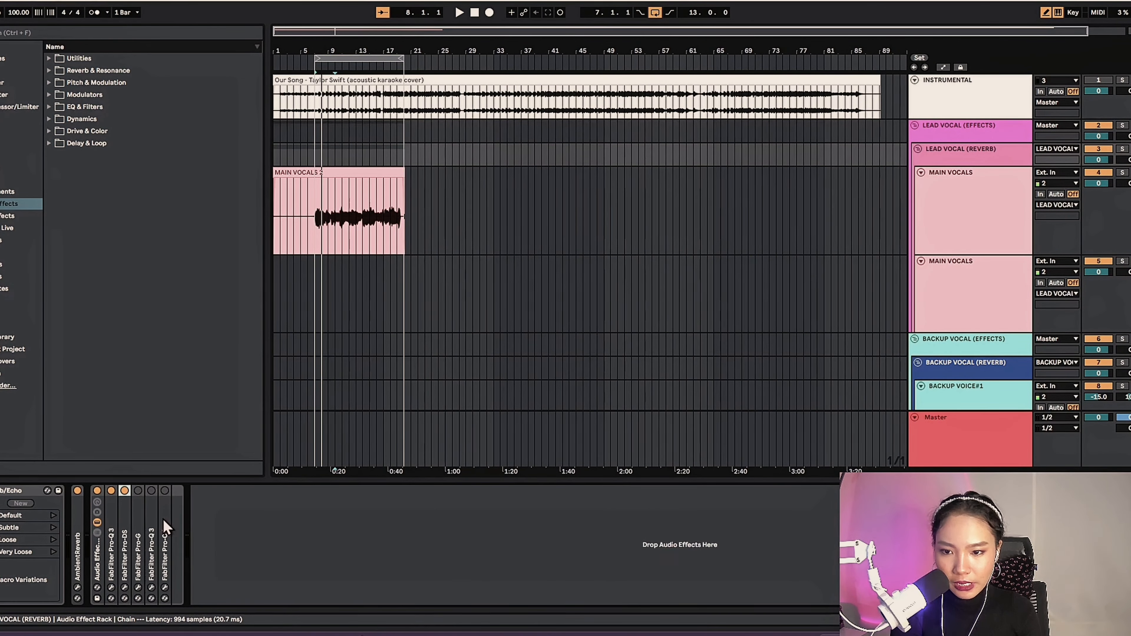
double_click(139, 512)
click(138, 493)
click(158, 491)
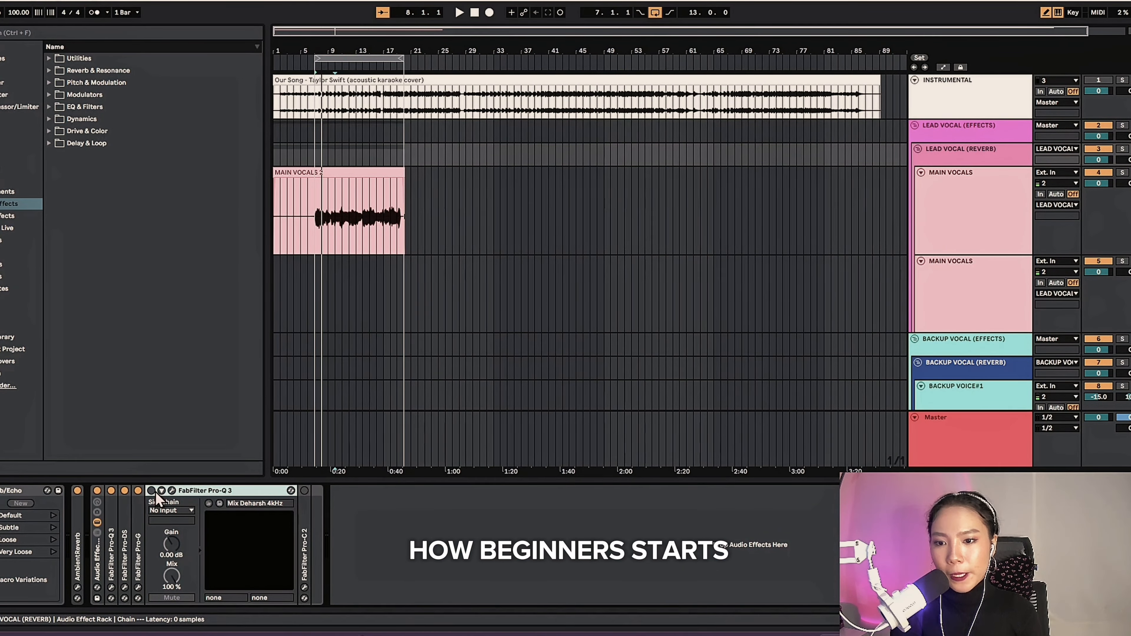
Enable the Pro-Q 3 with the Mix Deharsh 4kHz preset, check its bands during playback, and close it.
click(152, 491)
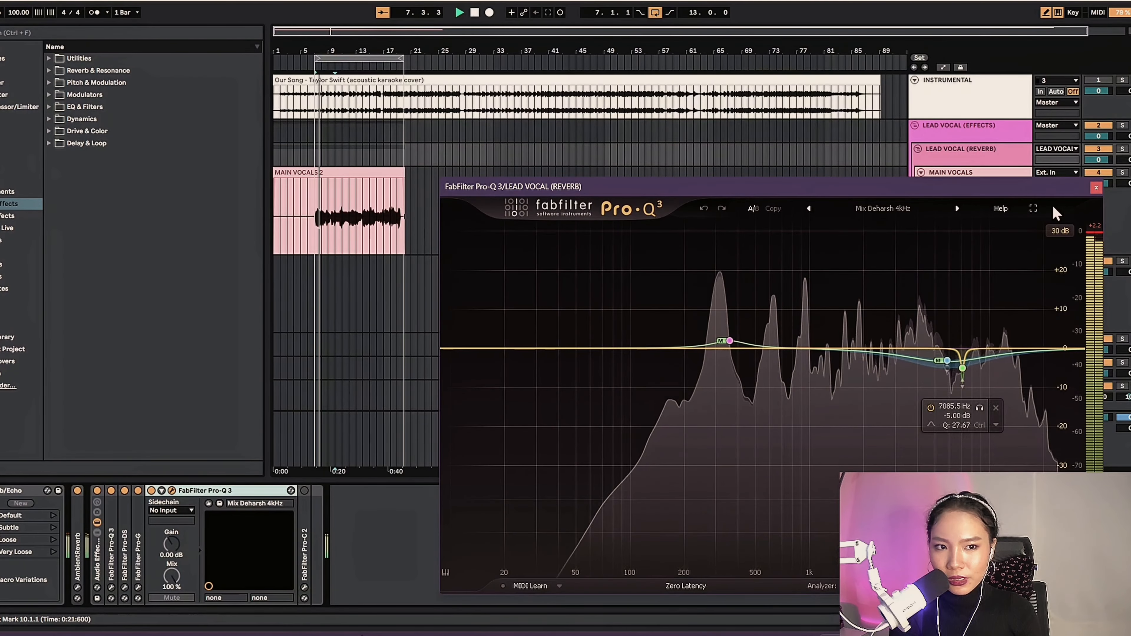
click(730, 342)
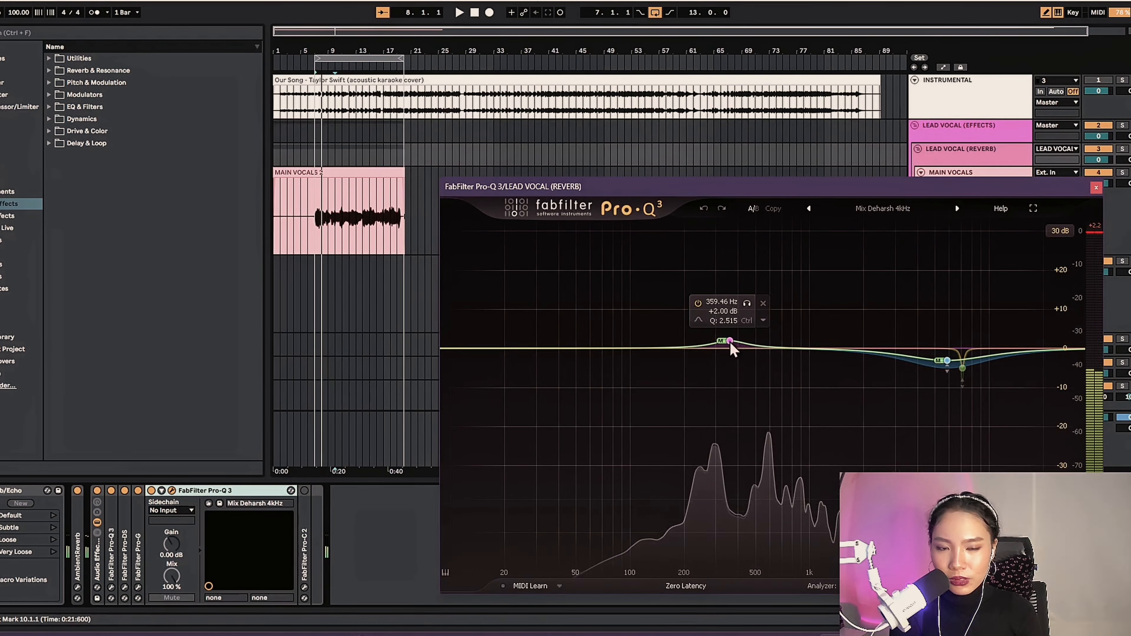
click(1096, 188)
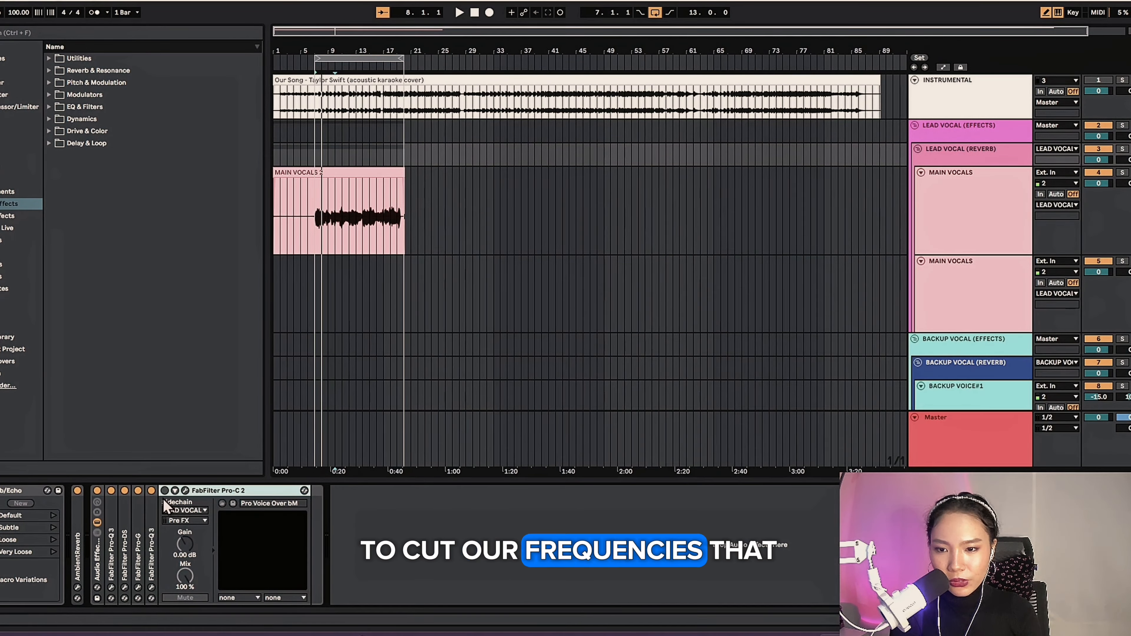
Enable the reverb track's Pro-C 2 with the Pro Voice Over preset, check its compression during playback, close it, and fold it.
click(184, 491)
key(space)
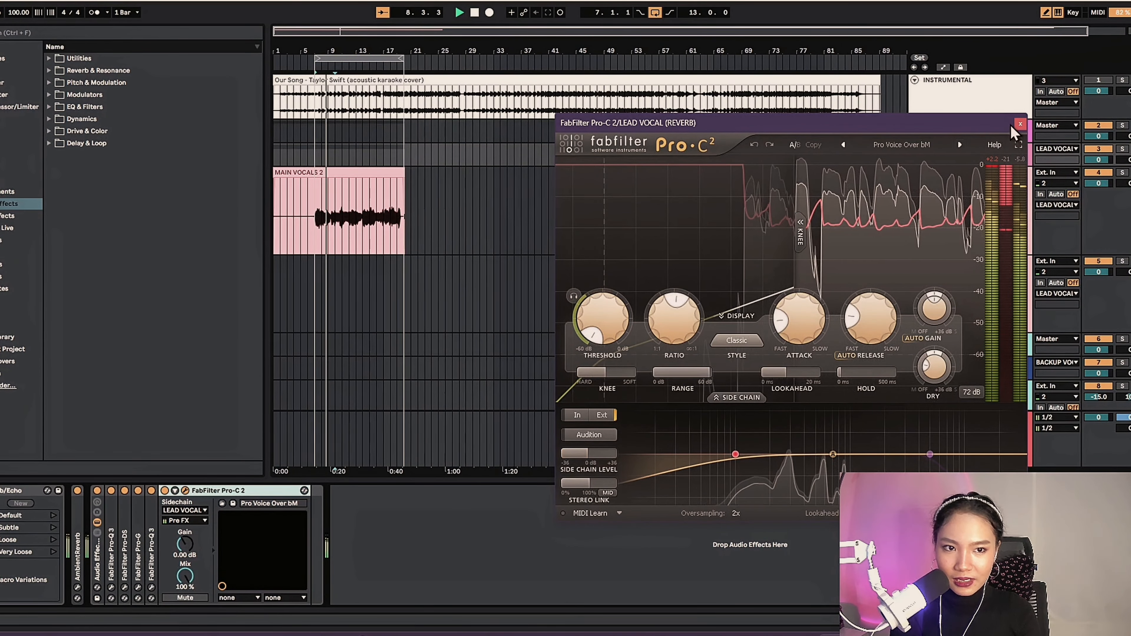
click(1020, 124)
double_click(245, 487)
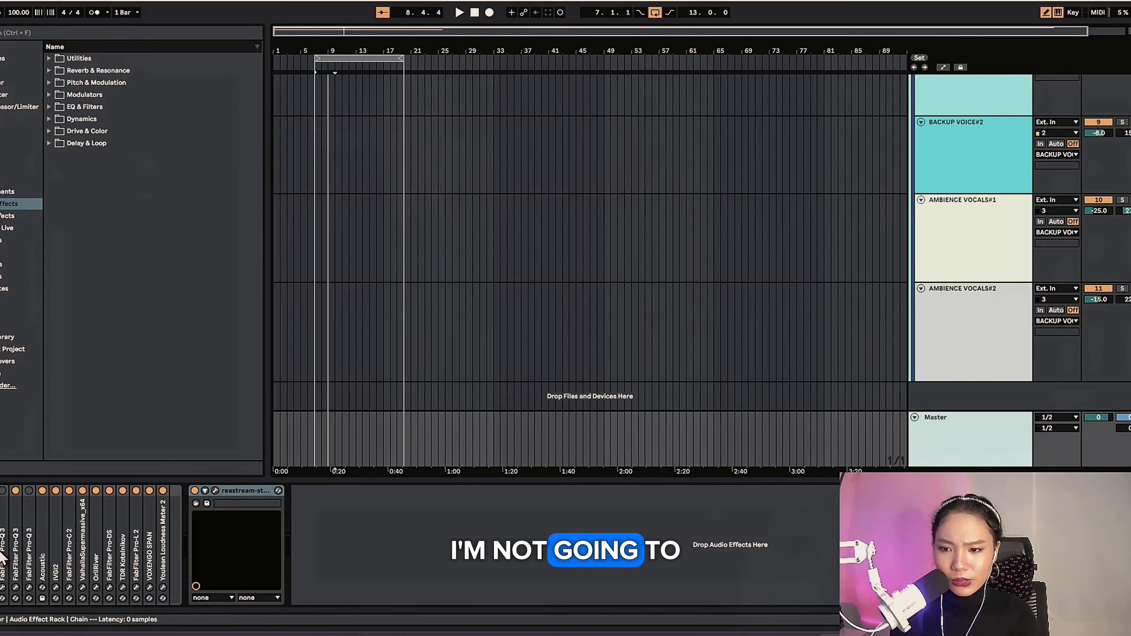
Inspect the bands of the Master track's Pro-Q 3 with the Subtle Stereo Enhancer preset, close it, and fold the device.
double_click(0, 550)
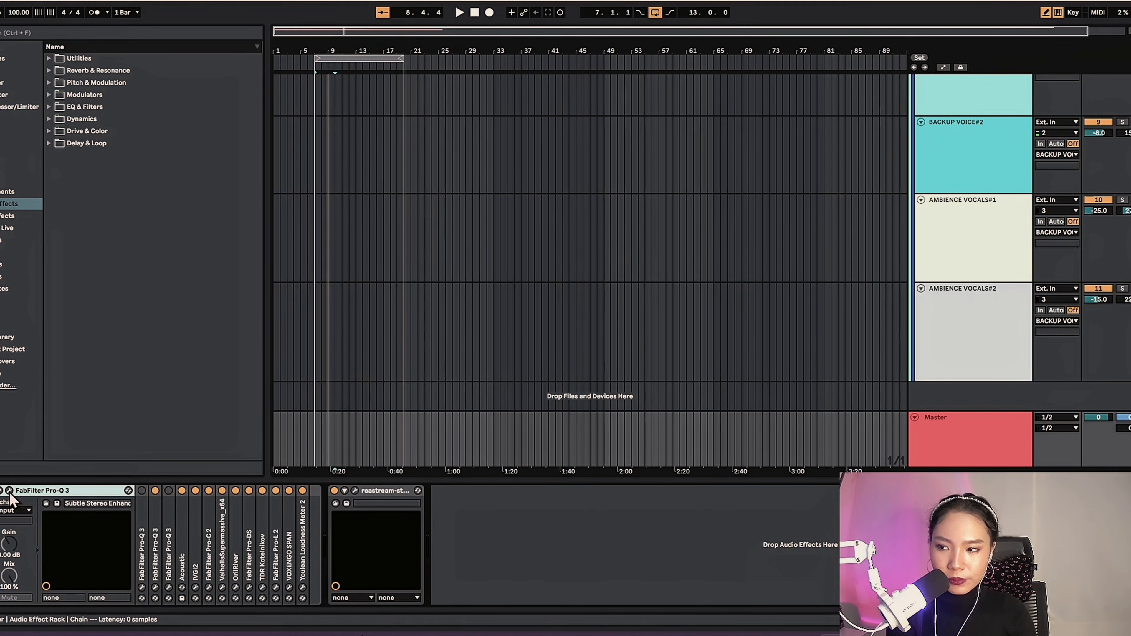
click(128, 490)
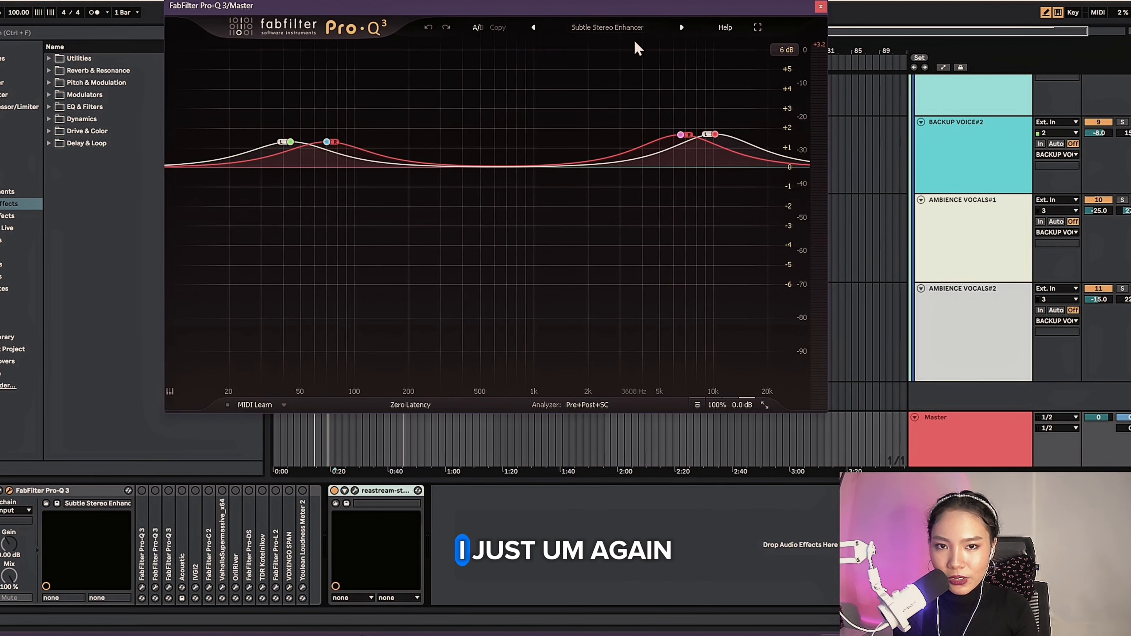
click(821, 7)
double_click(77, 488)
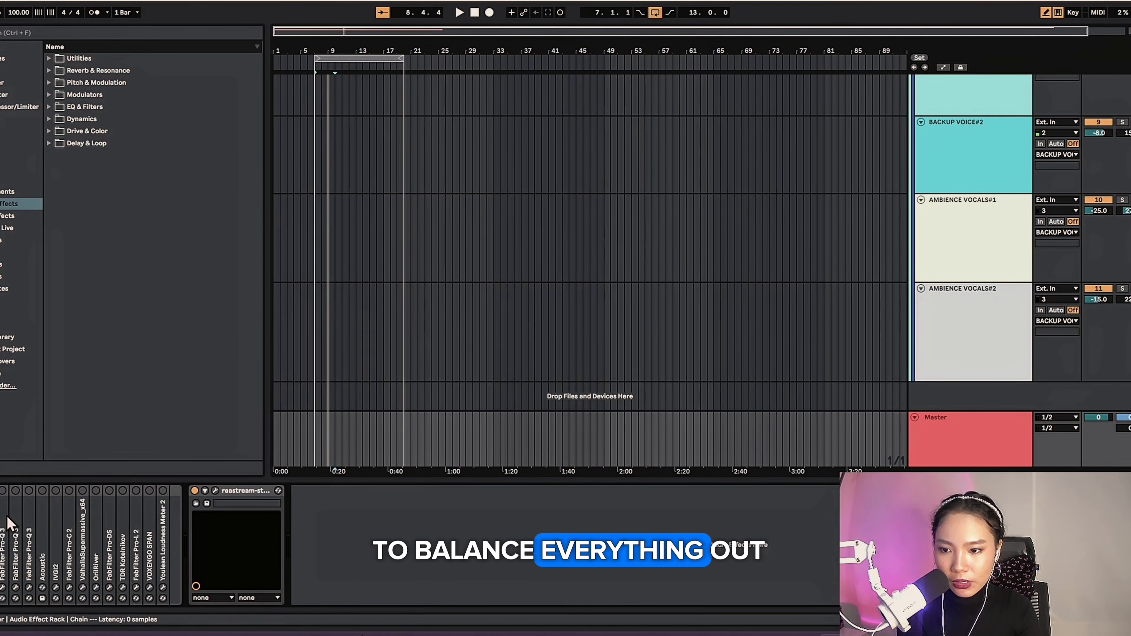
Enable the Master's Pro-Q 3 with the Clean preset, check its cuts during playback, close it, and fold it.
double_click(6, 499)
click(22, 490)
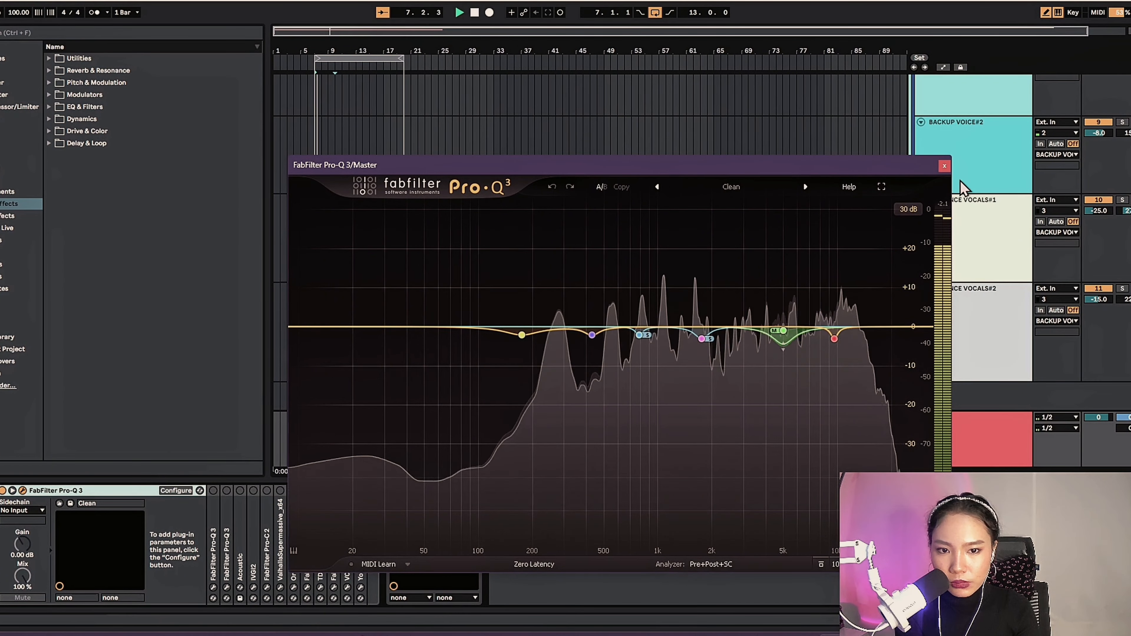
click(945, 166)
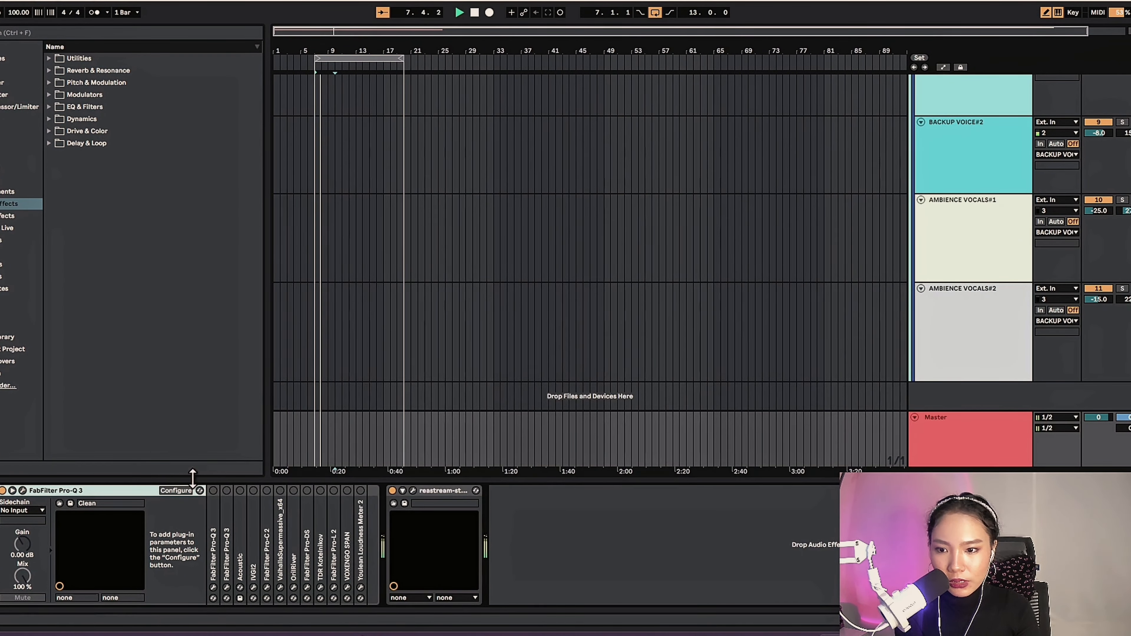
double_click(65, 493)
Enable the Pro-Q 3 with the Mix General Purpose Balancing 1 preset, check its bands during playback, and fold it.
double_click(15, 493)
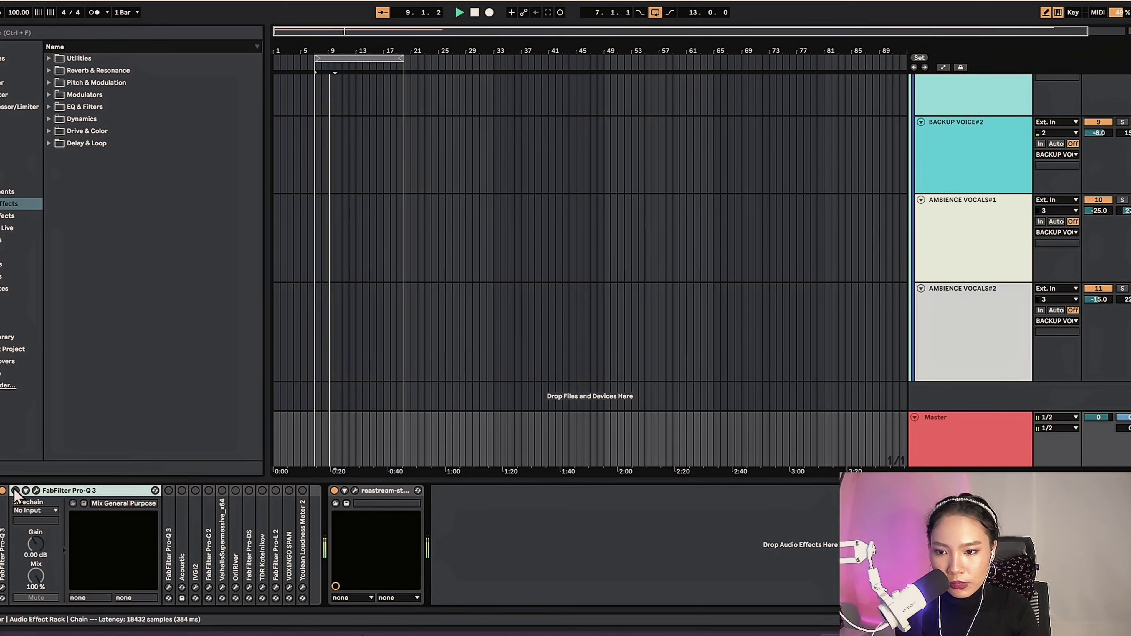
click(36, 490)
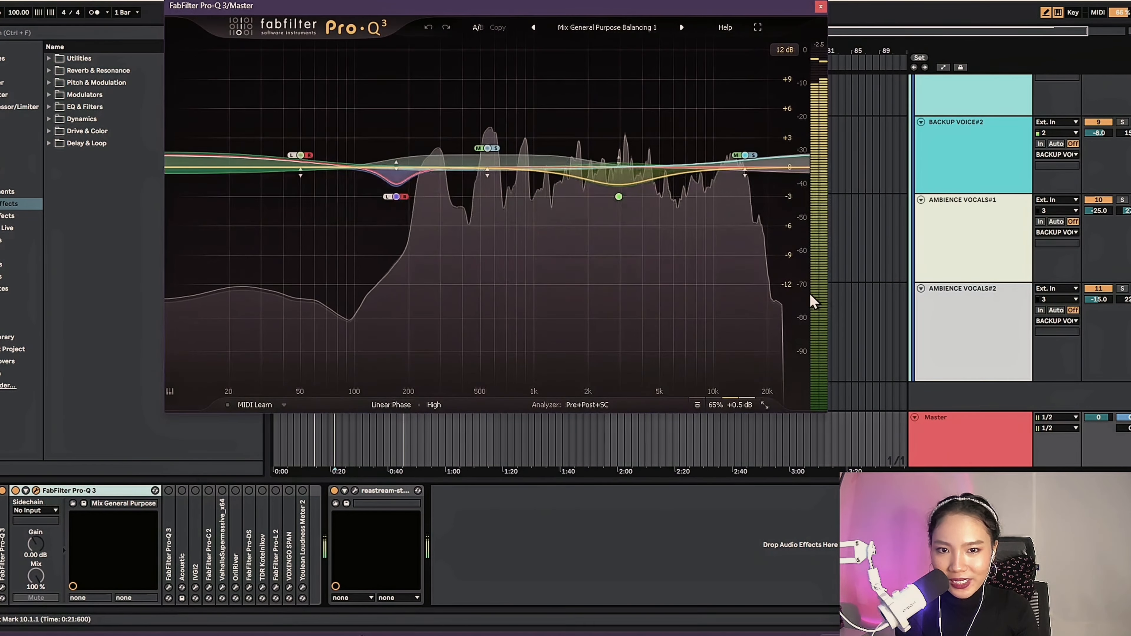
click(821, 7)
double_click(90, 492)
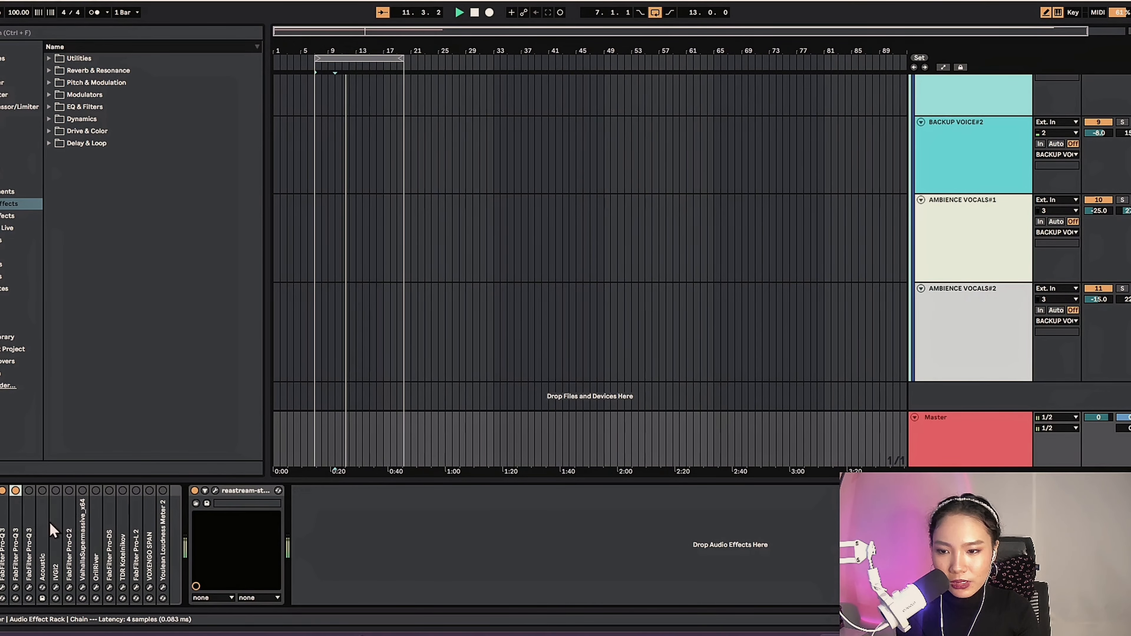
Enable the Default Setting Pro-Q 3, check its narrow cuts and close it, and unfold and enable the Acoustic compressor.
double_click(31, 517)
click(50, 491)
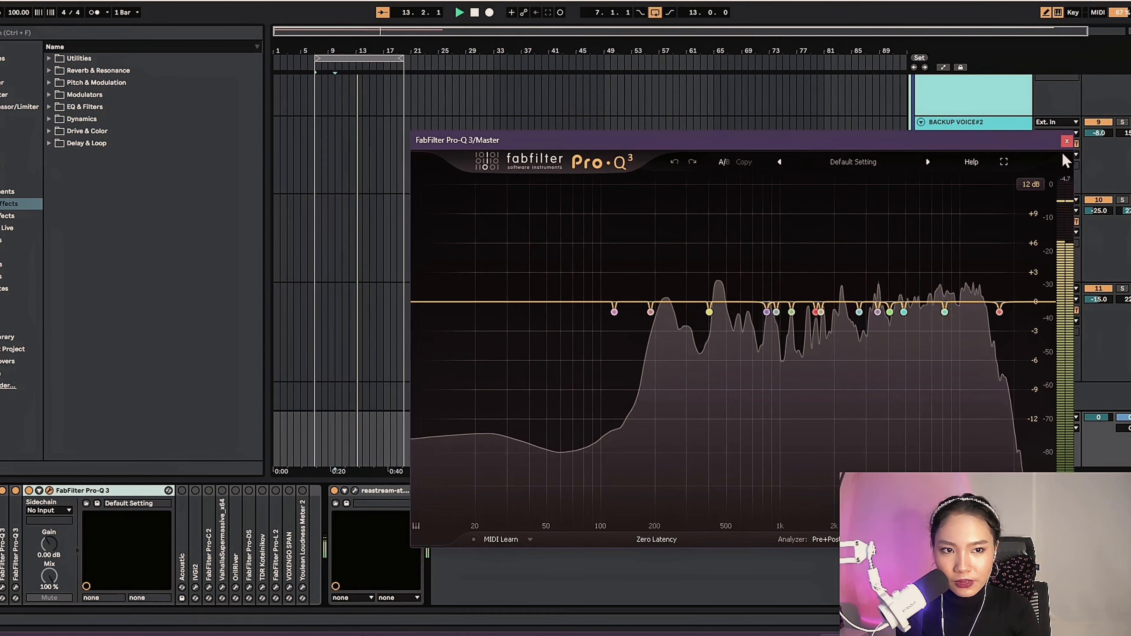
click(1067, 141)
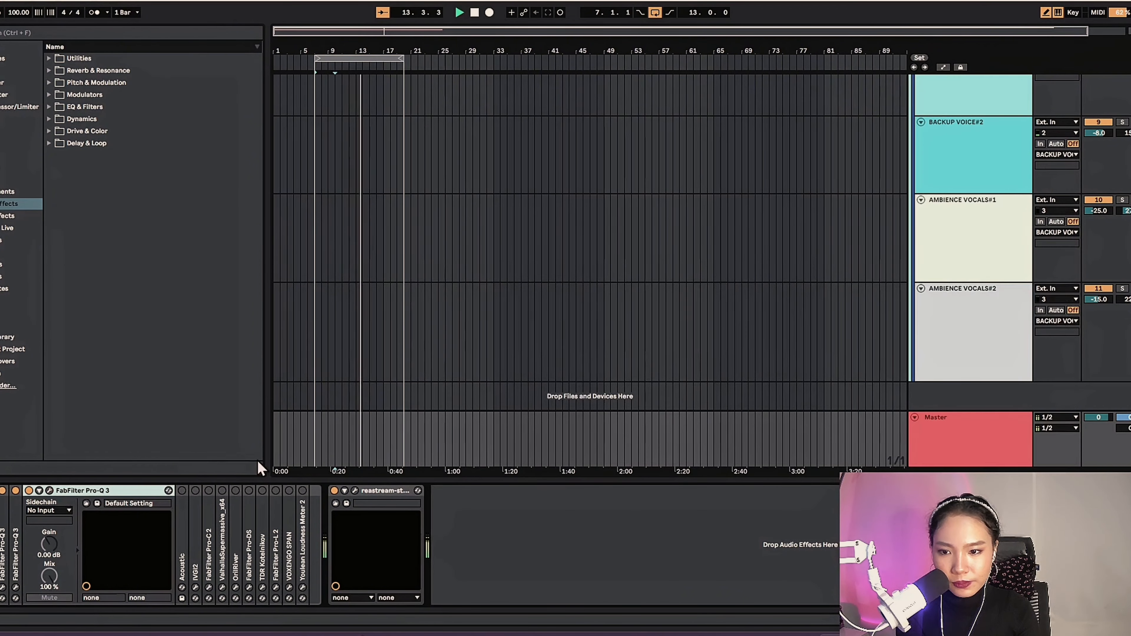
double_click(186, 518)
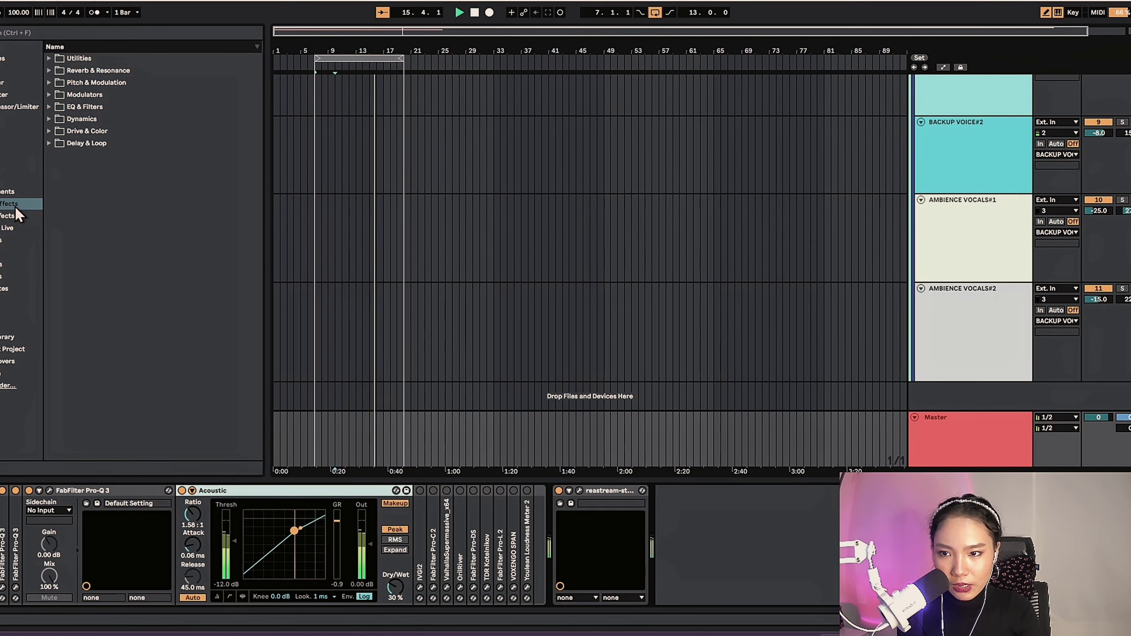
Enable the IVGI2 saturator on the Master, check its drive and response settings during playback, close it, and fold it.
double_click(421, 505)
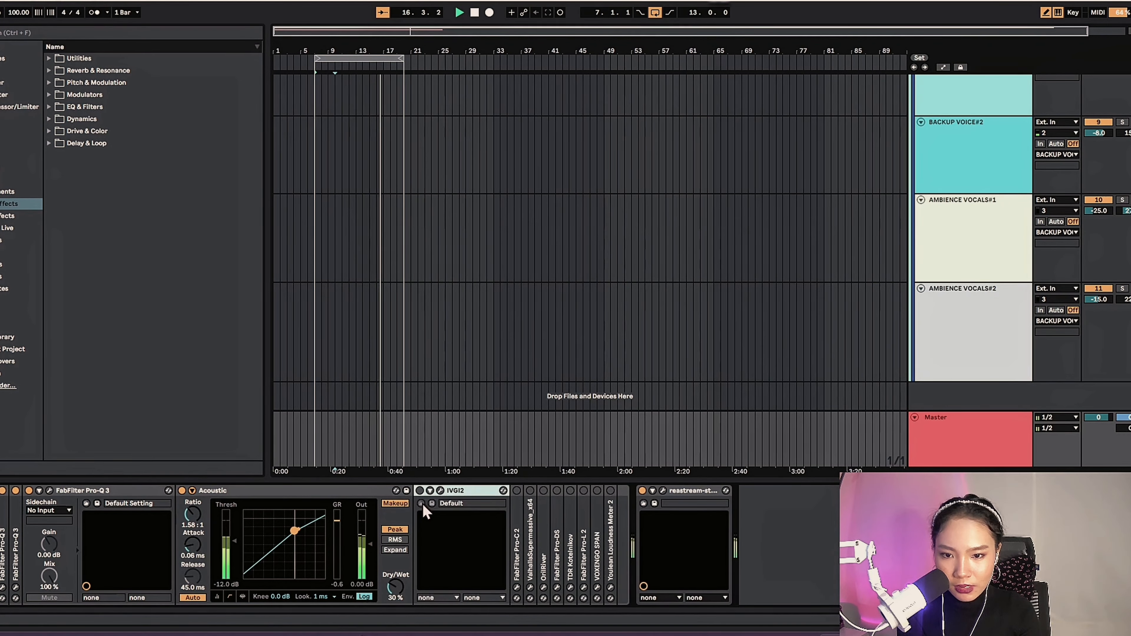
click(440, 492)
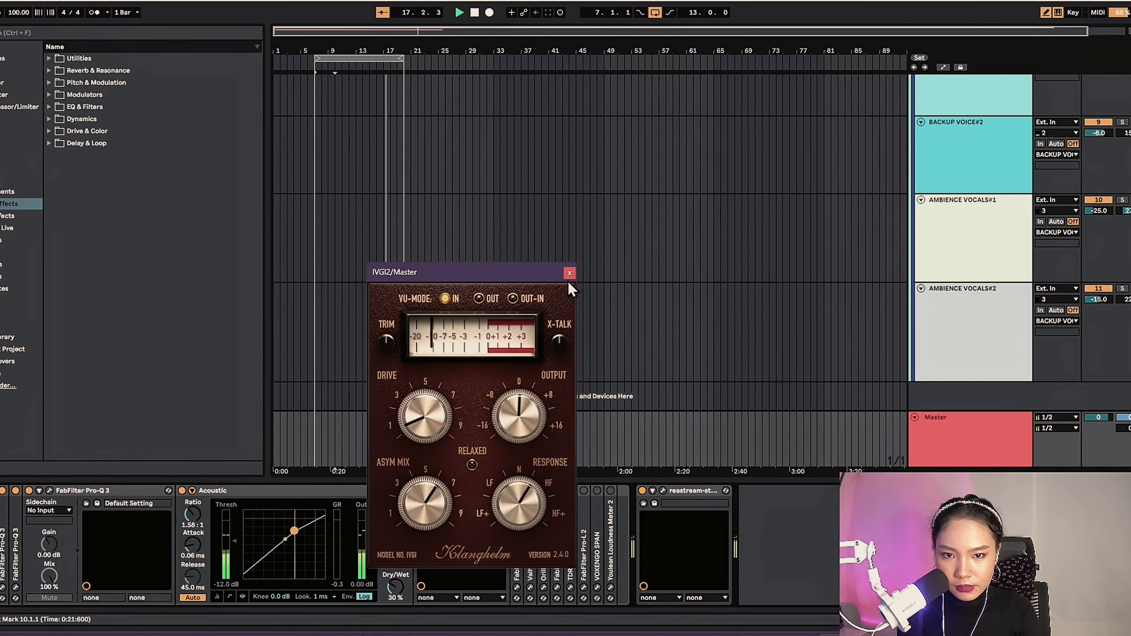
click(572, 272)
double_click(445, 492)
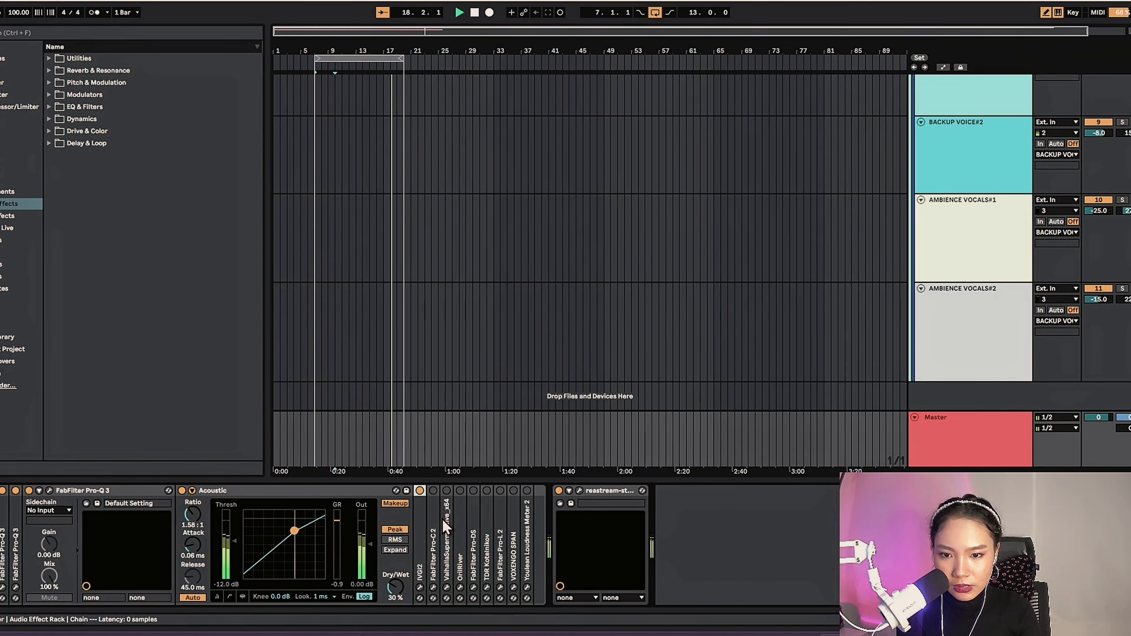
Unfold and enable the Master's Pro-C 2 with the Clean preset, and enable ValhallaSupermassive and OrilRiver after it.
double_click(436, 521)
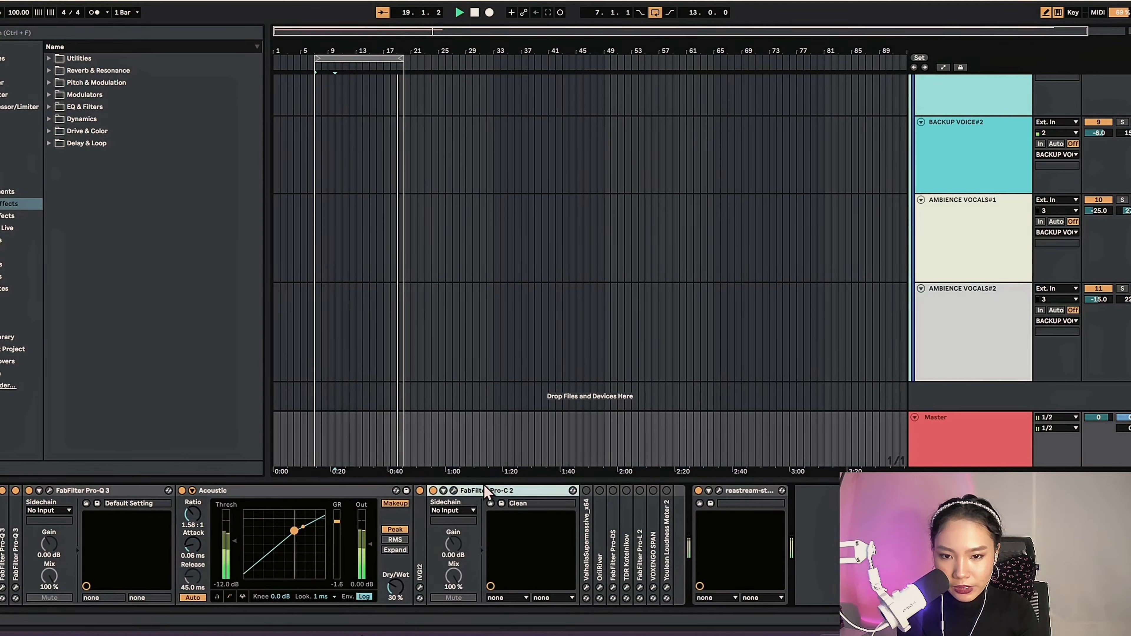
double_click(586, 539)
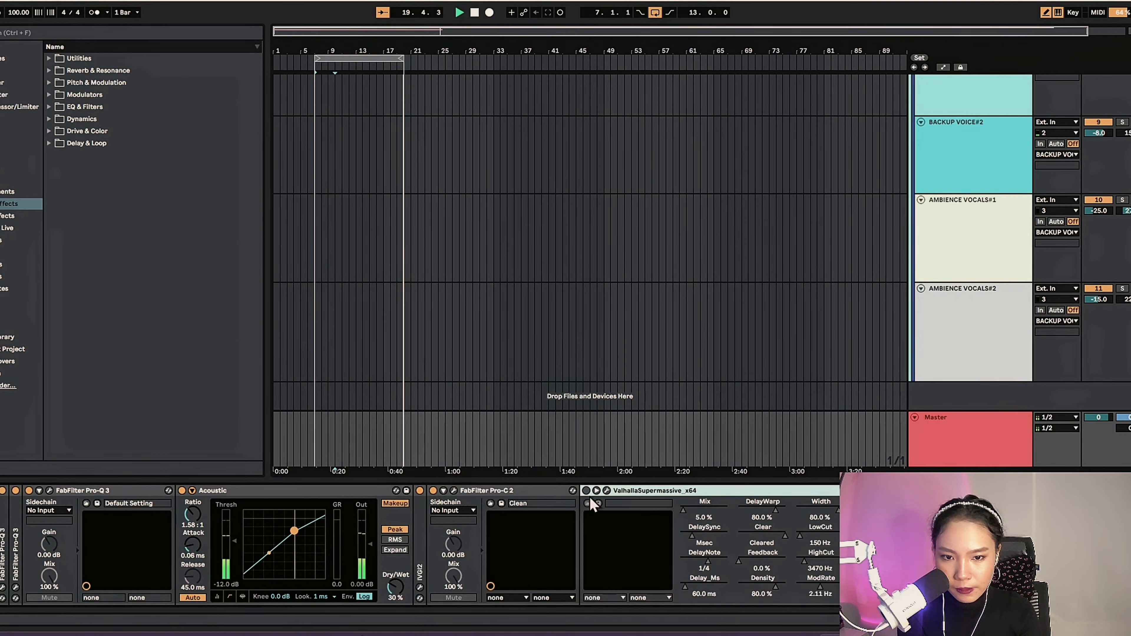
double_click(631, 492)
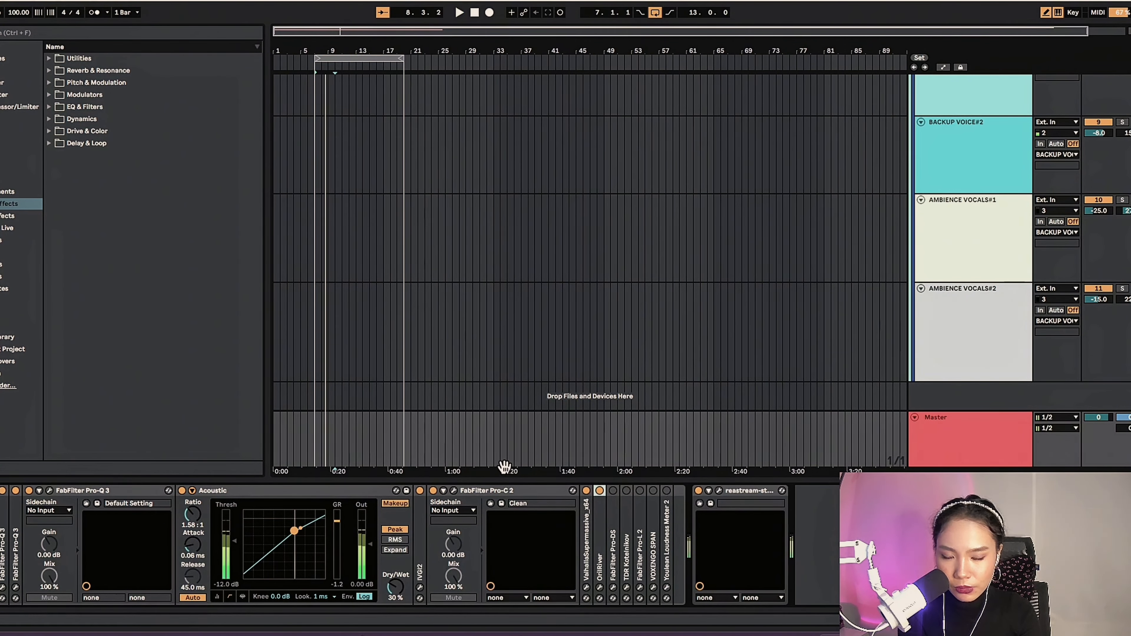
Inspect ValhallaSupermassive's mix, delay, warp, modulation and EQ settings, close it, and fold the device.
double_click(587, 499)
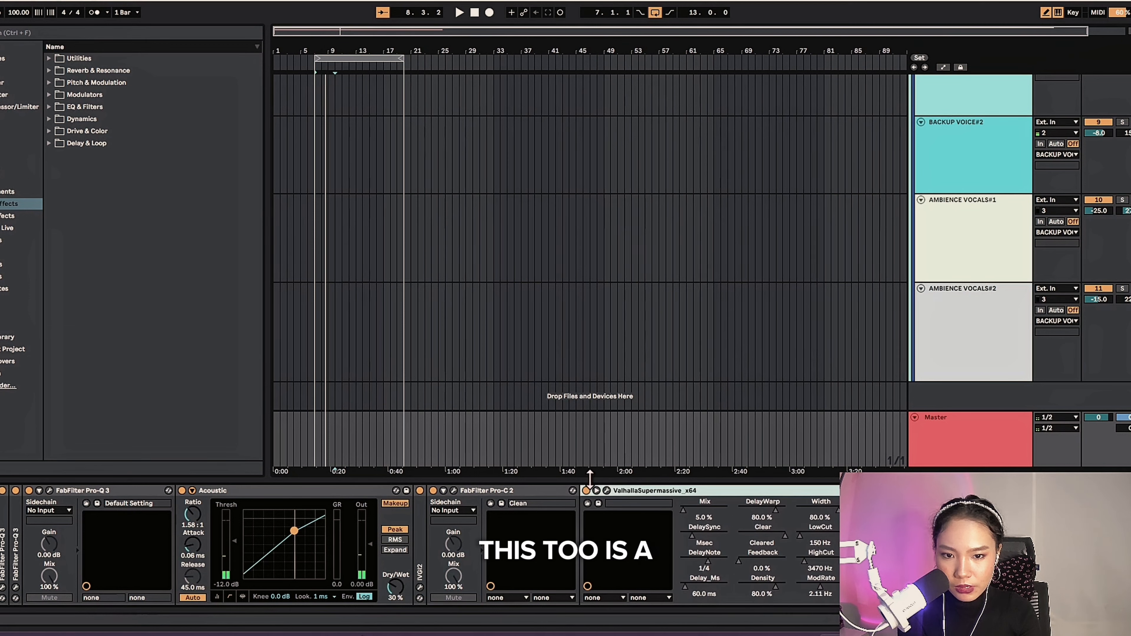
click(606, 492)
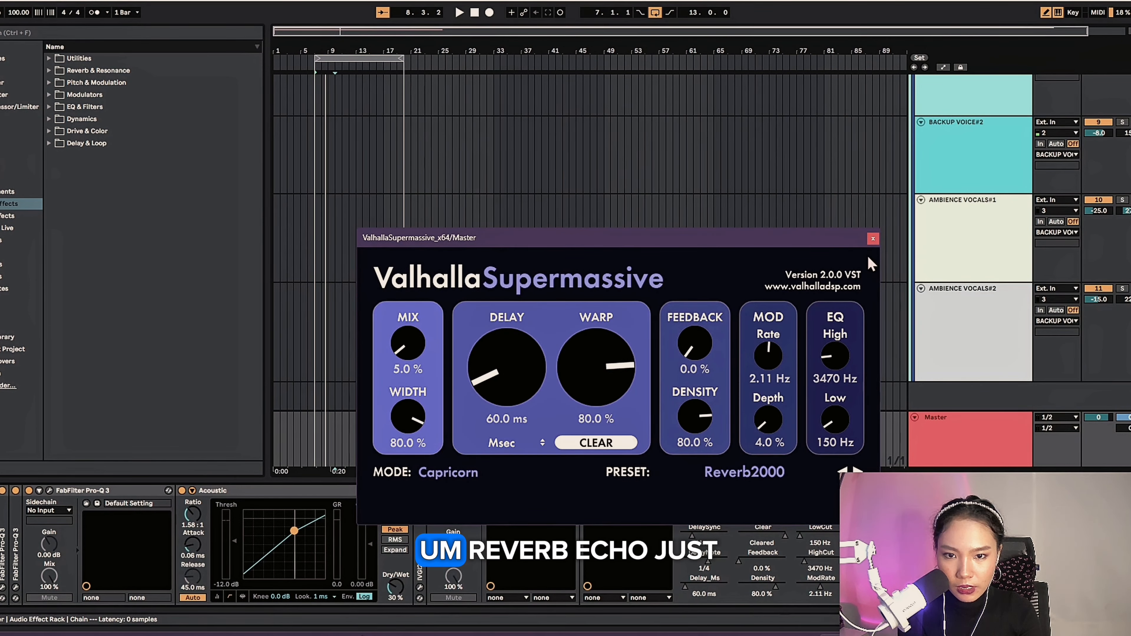
click(873, 238)
double_click(699, 492)
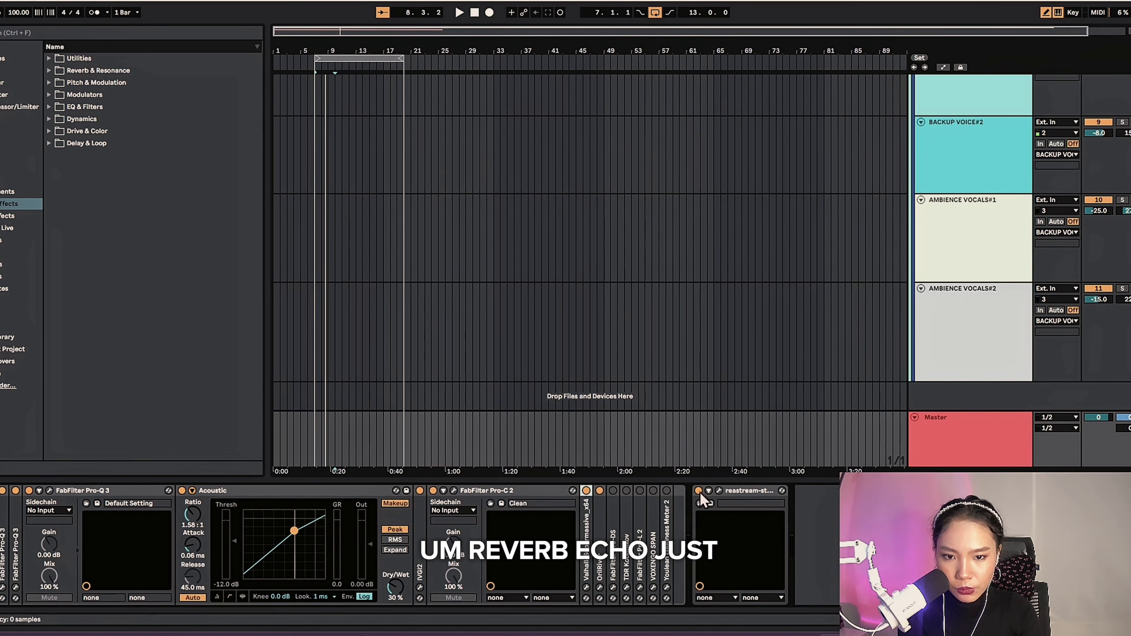
Check OrilRiver's decay, room size, damping and gain settings, close and fold it, and enable the Pro-DS after it.
double_click(599, 514)
click(621, 487)
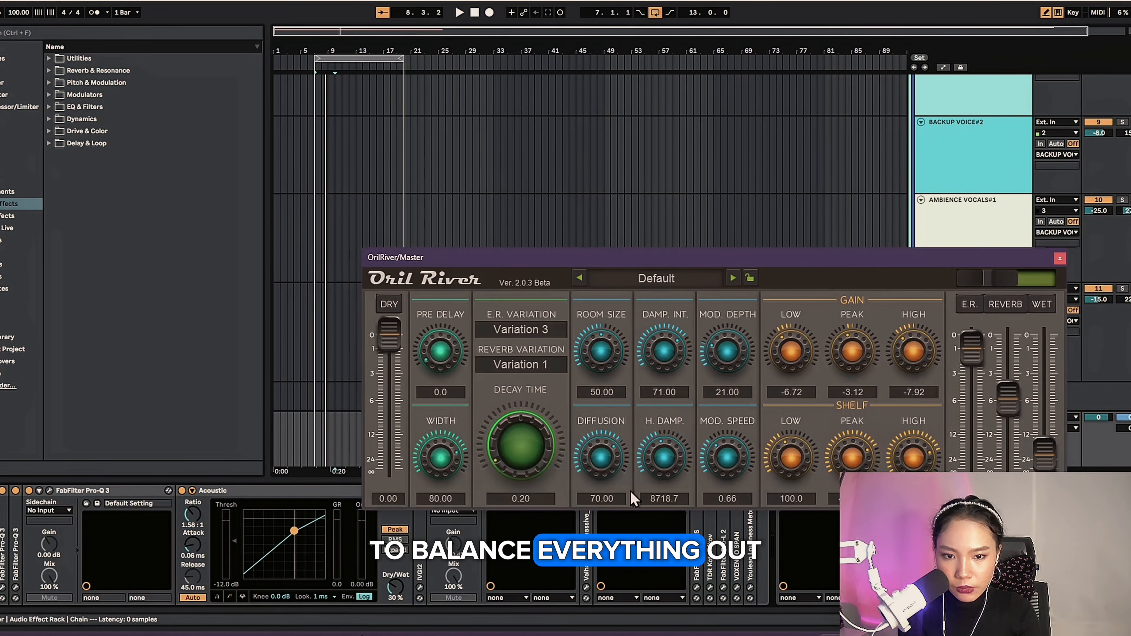
click(1060, 258)
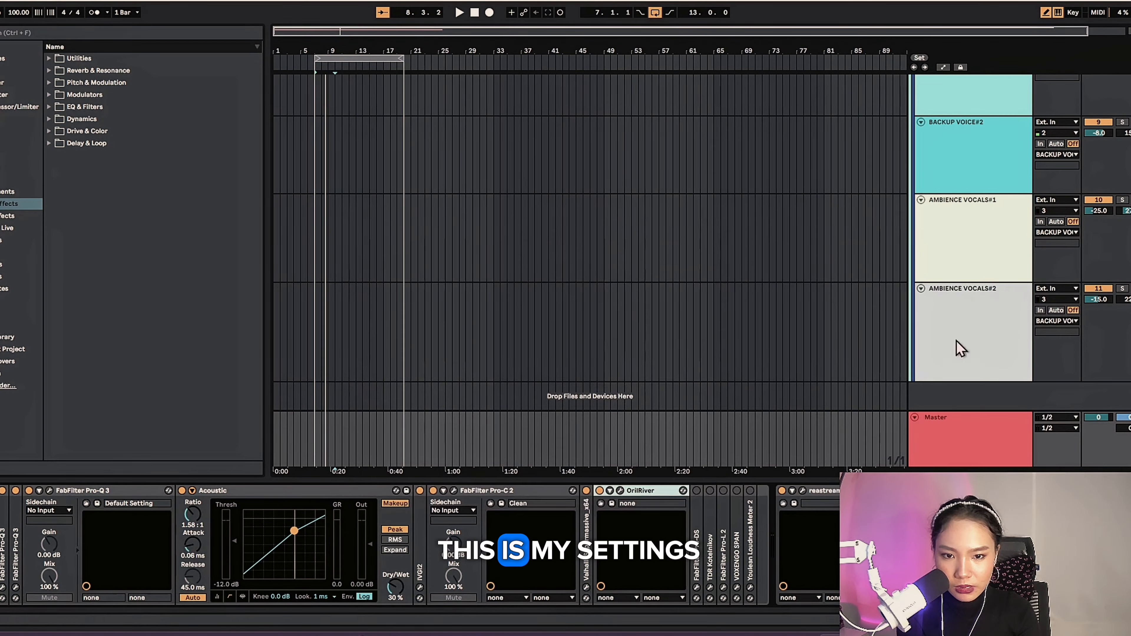
double_click(665, 491)
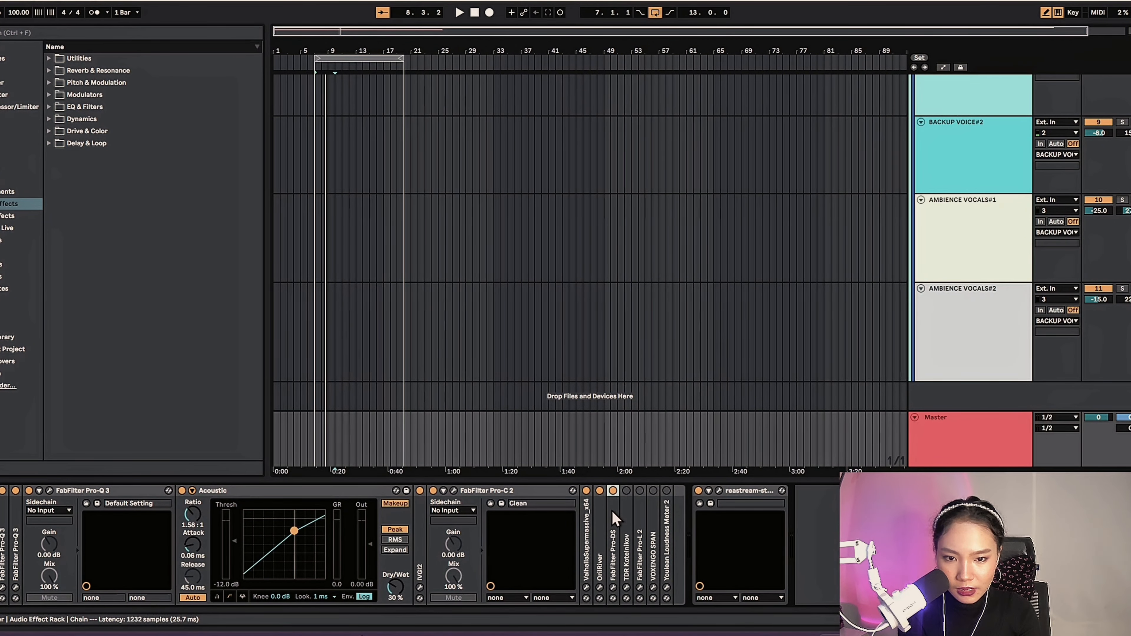
Inspect the Master's Pro-DS threshold, range and frequency settings in the vocal de-essing preset, close it, and fold it.
double_click(612, 492)
click(633, 491)
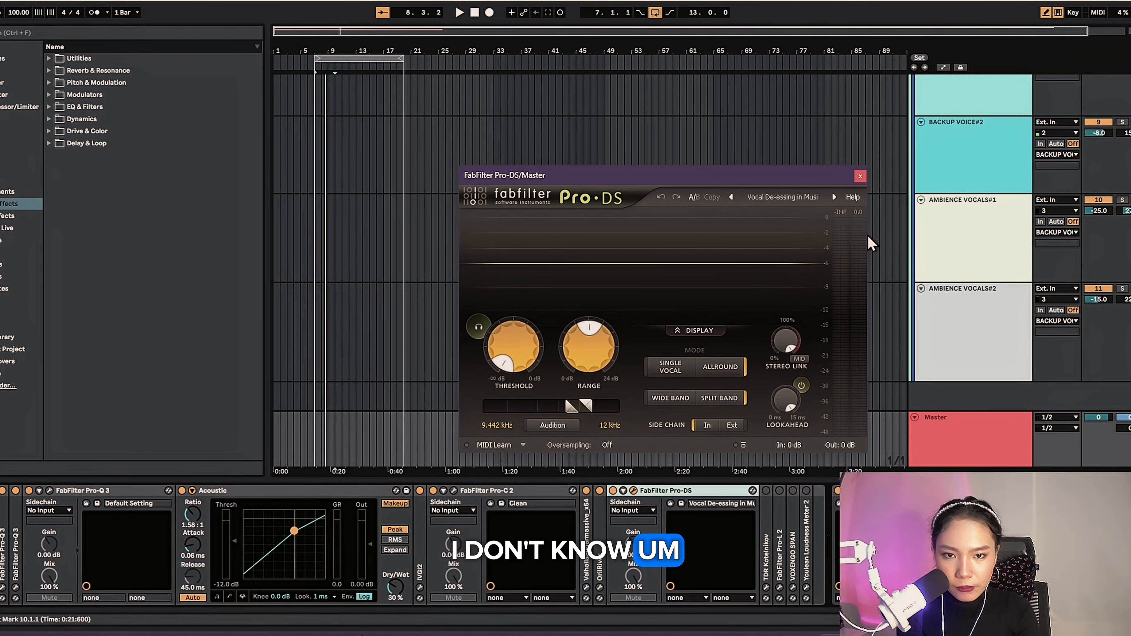
click(860, 177)
double_click(678, 492)
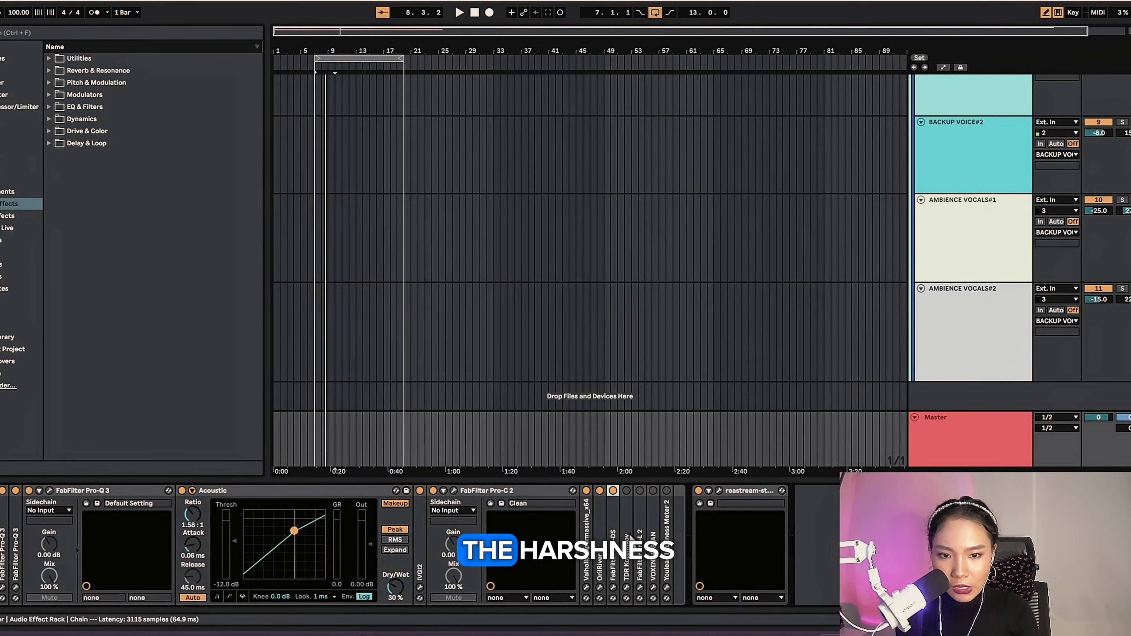
Enable the TDR Kotelnikov compressor, check its threshold, ratio, attack and release settings, close it, and fold it.
double_click(628, 535)
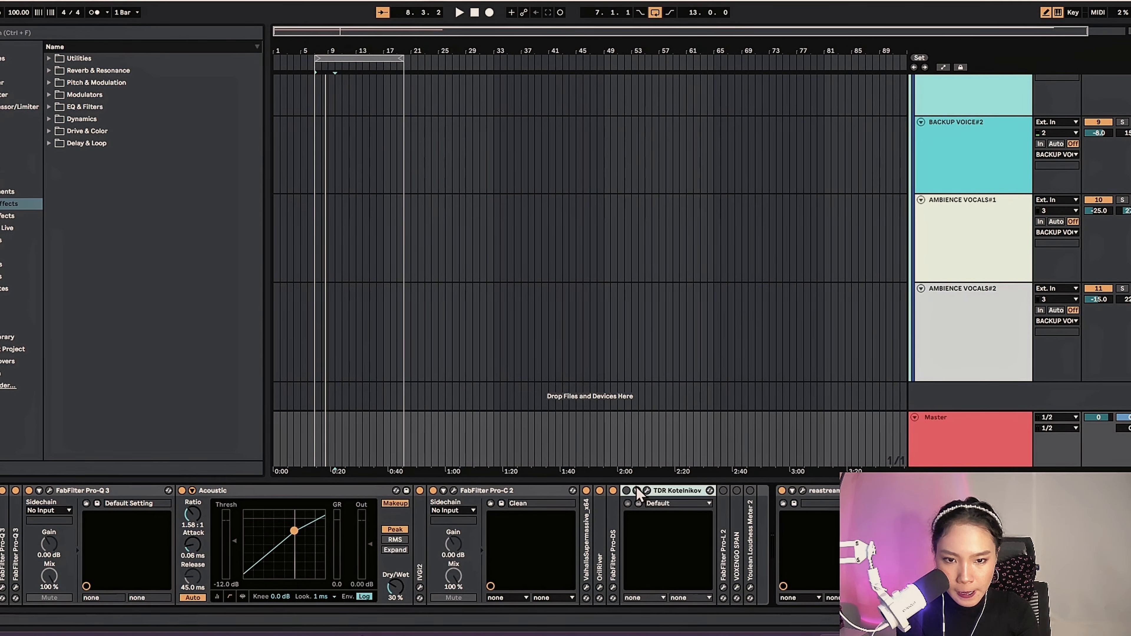
click(647, 490)
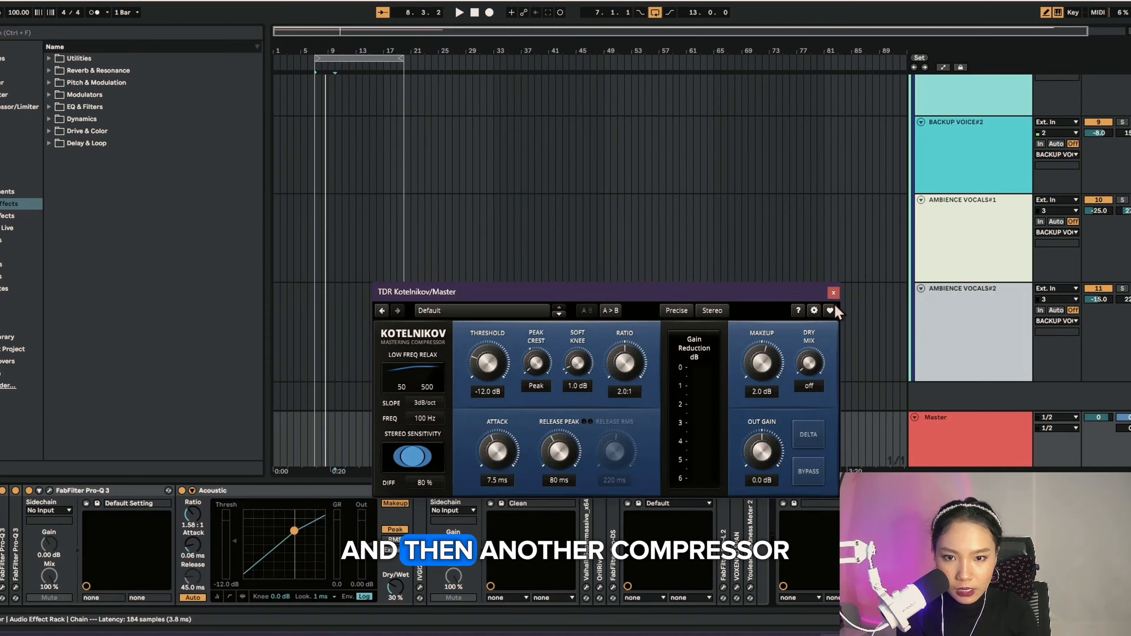
click(833, 293)
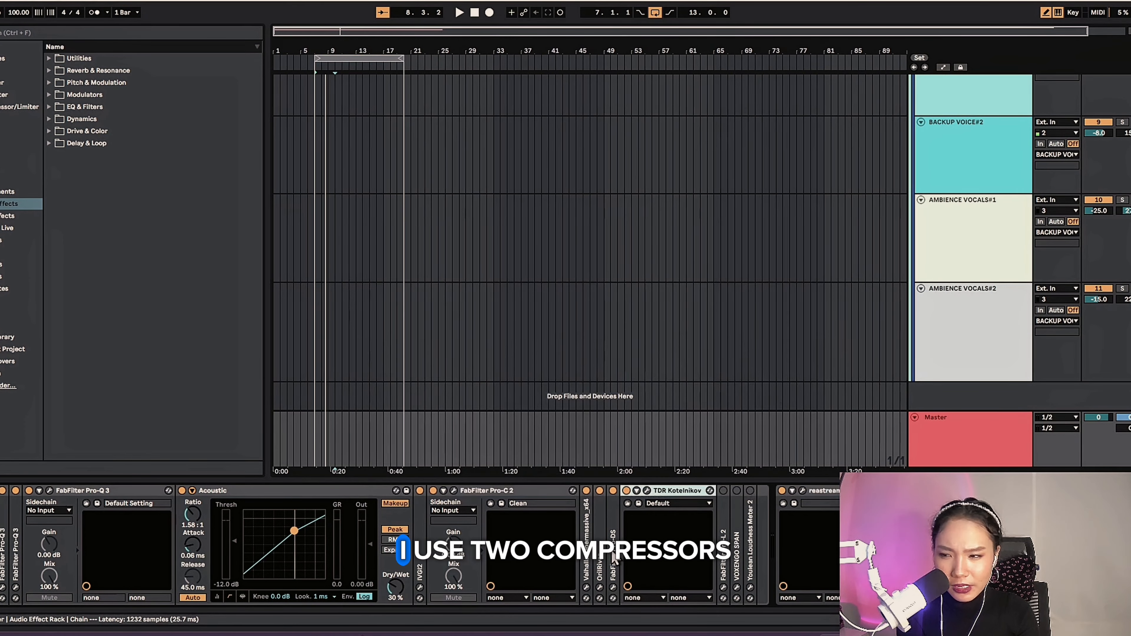
double_click(668, 492)
Enable the Pro-L 2 limiter with the Ac Guitar - Pleasant preset and fold it.
double_click(641, 512)
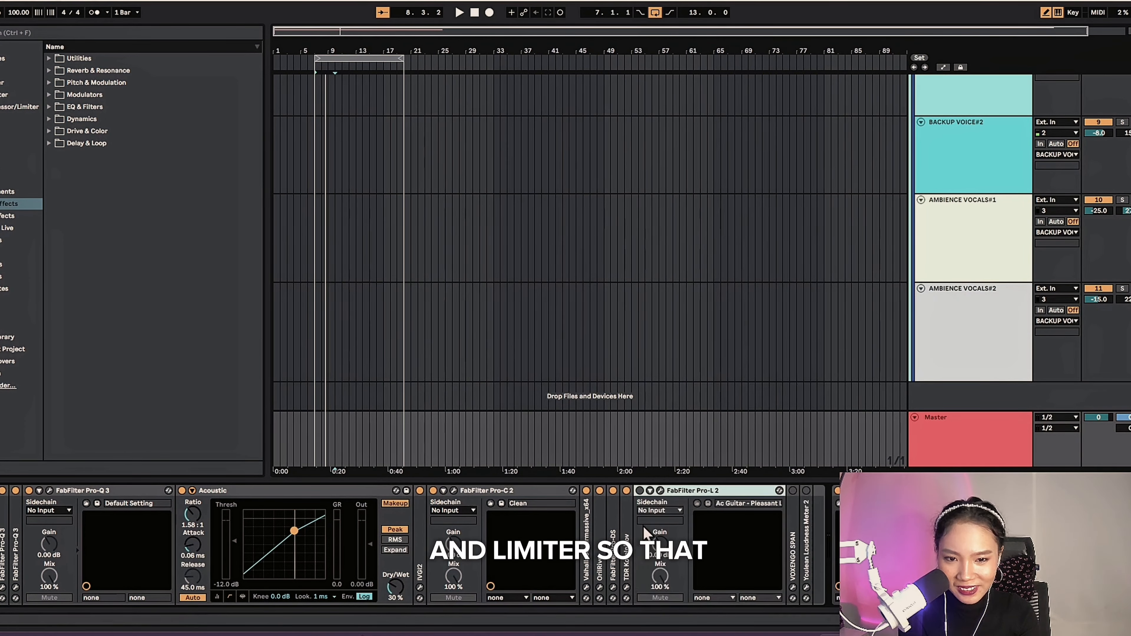
double_click(690, 491)
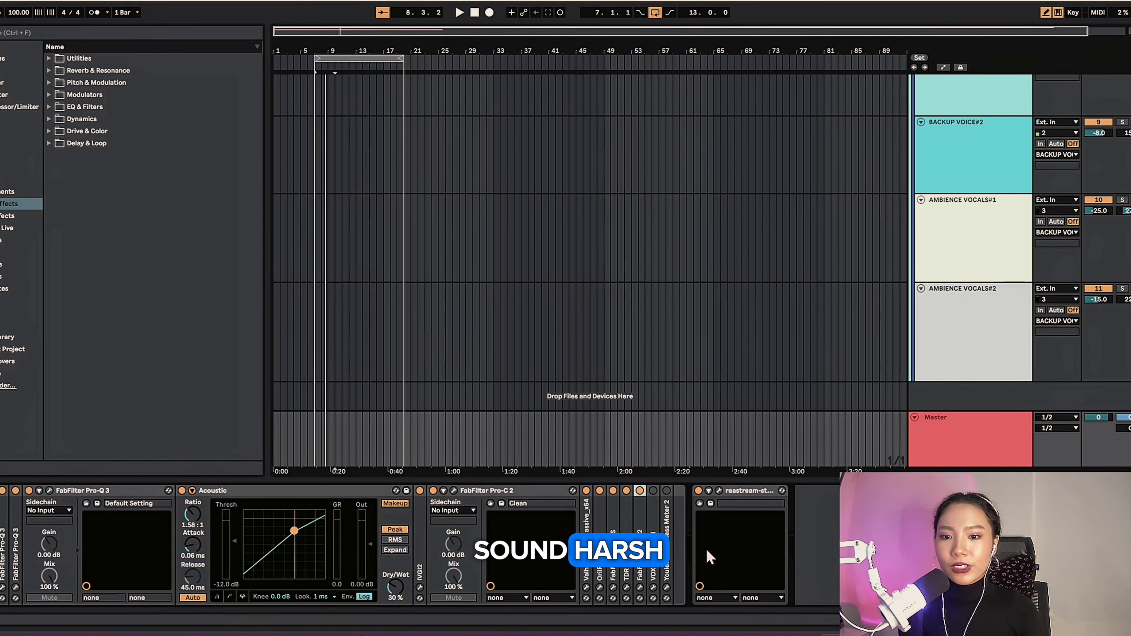
Unfold the Youlean Loudness Meter 2, enable the VOXENGO SPAN analyzer before it, and open SPAN's spectrum display.
double_click(668, 546)
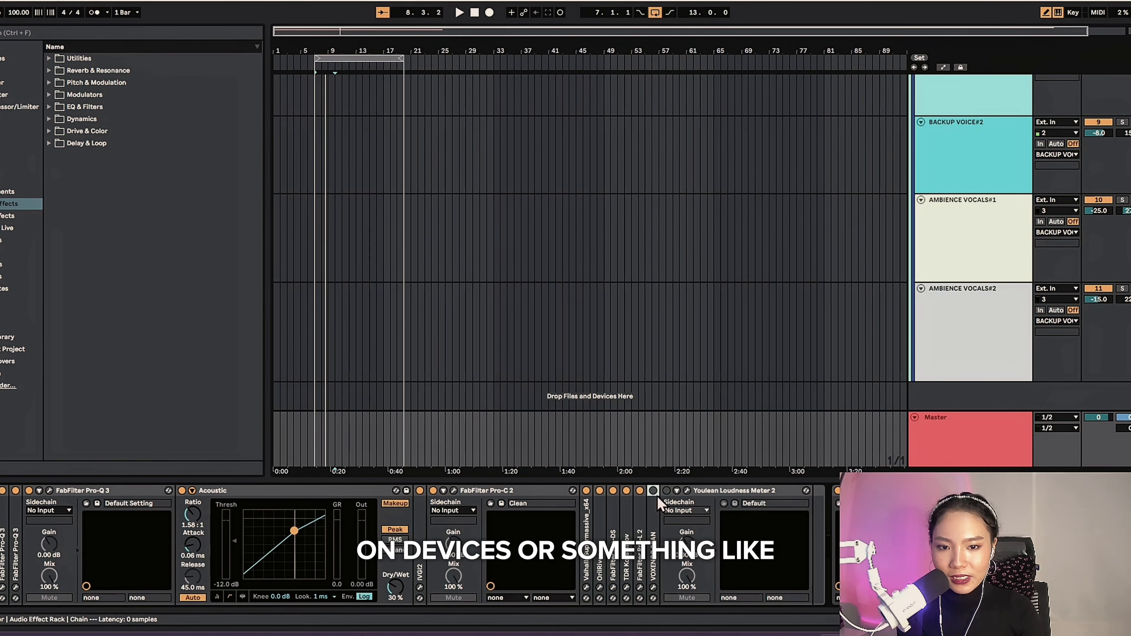
double_click(653, 508)
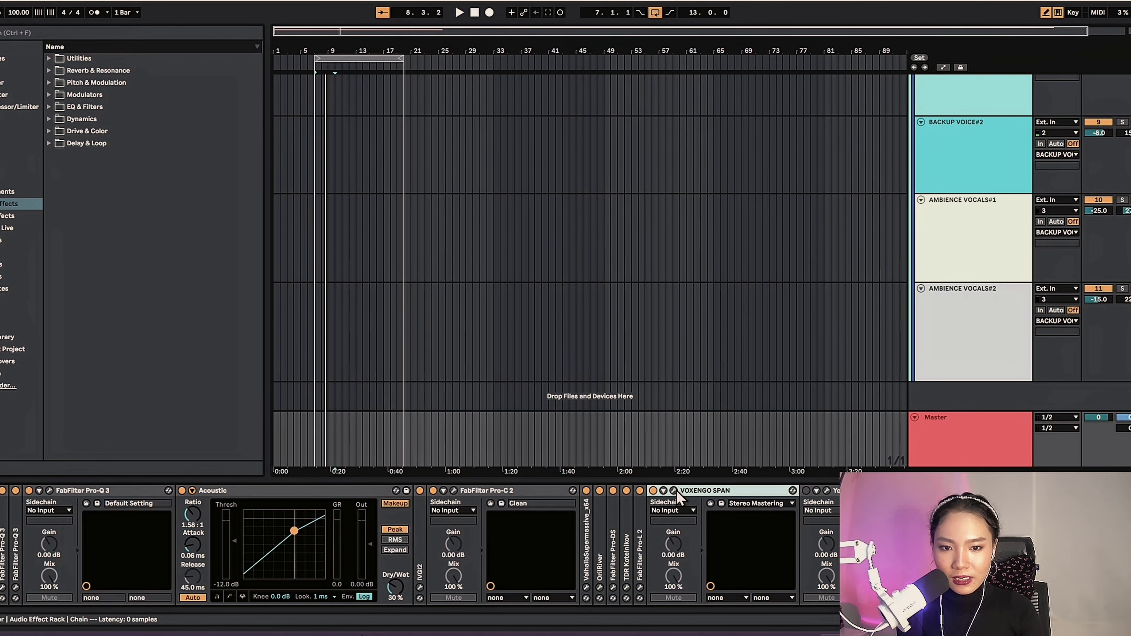
click(675, 491)
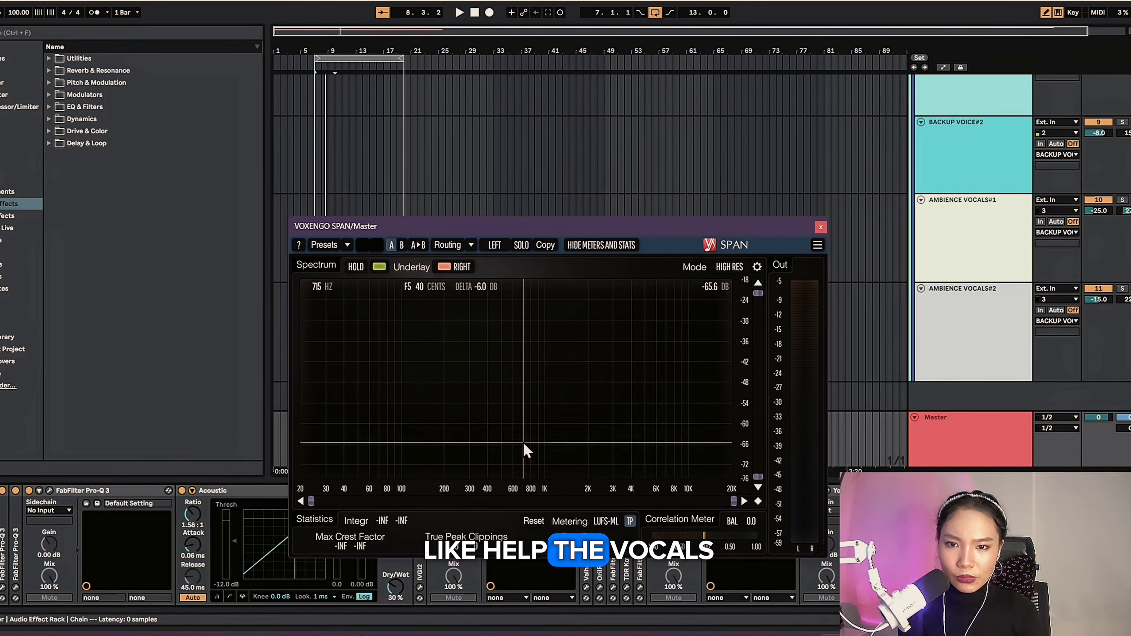
click(821, 227)
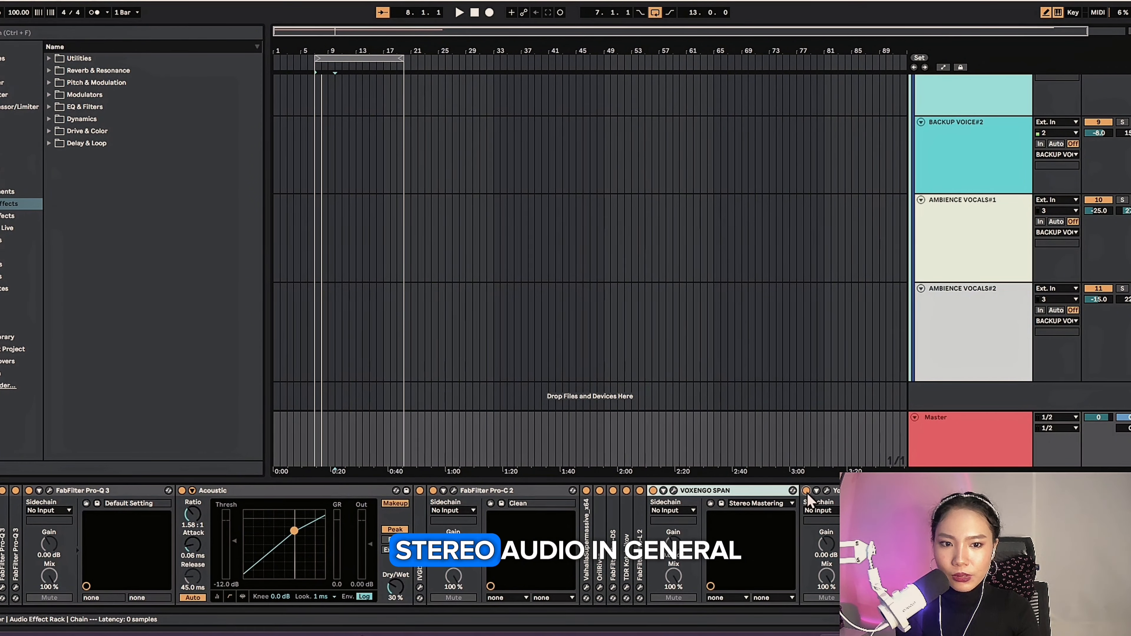
click(829, 490)
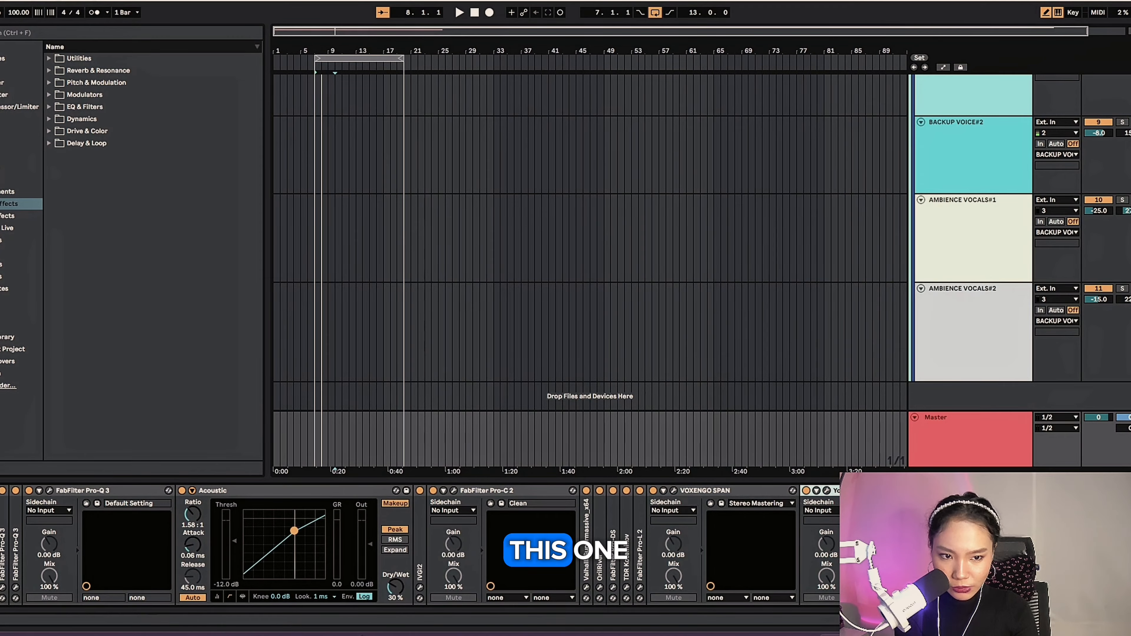
click(826, 490)
click(1056, 125)
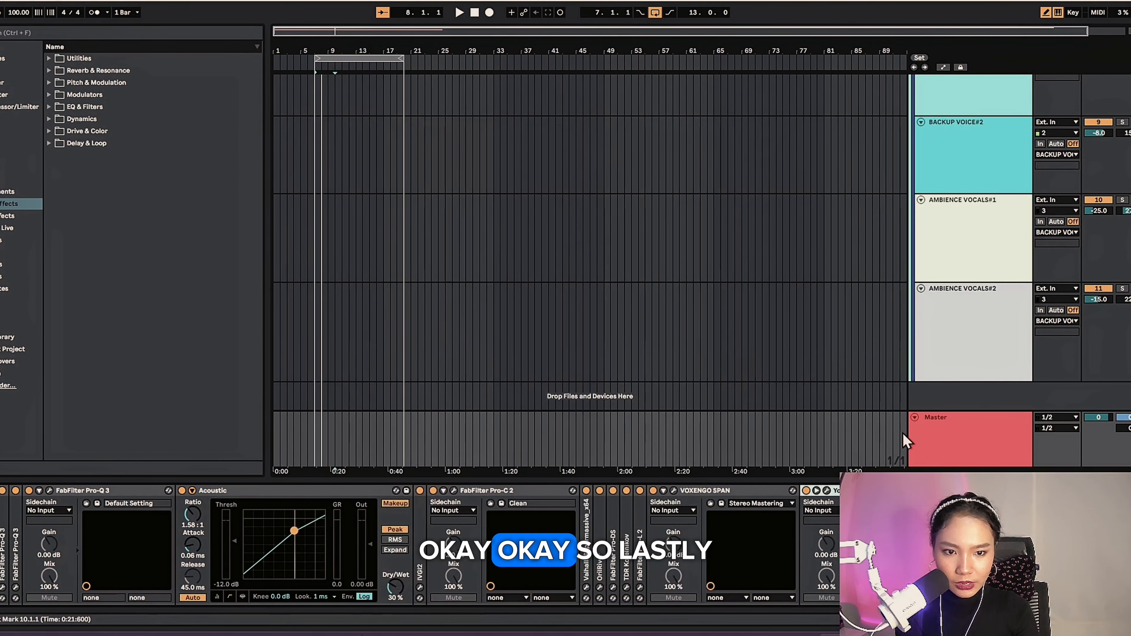
double_click(868, 491)
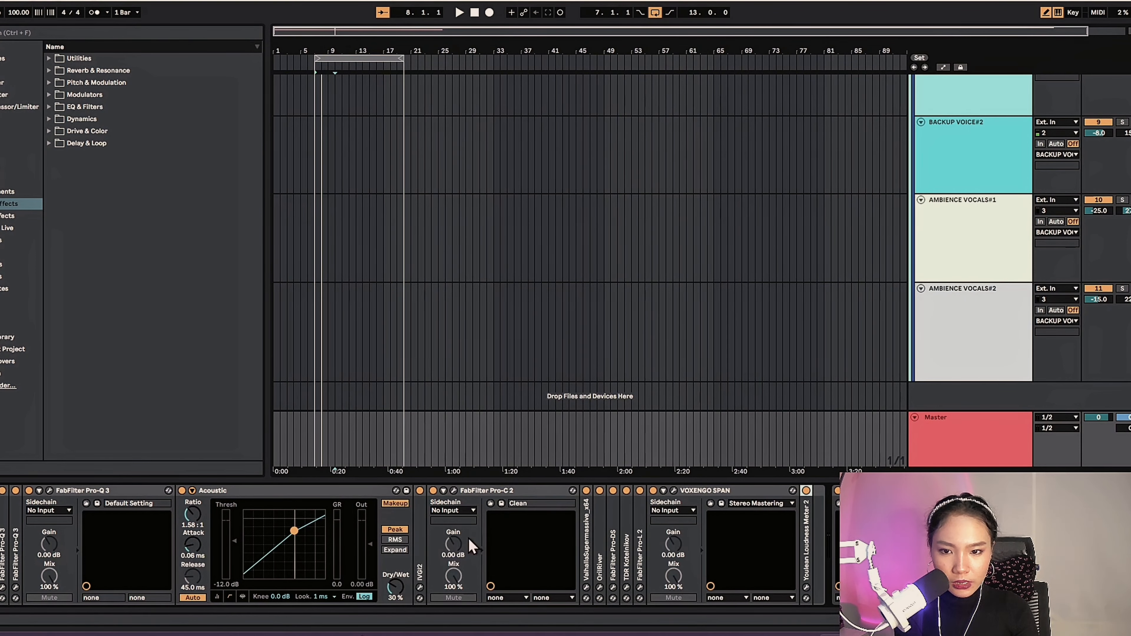
Select the upper MAIN VOCALS track, inspect Auto-Tune EFX's key, scale, retune speed and humanize settings, and close its window.
click(971, 439)
scroll(994, 215, up, 10)
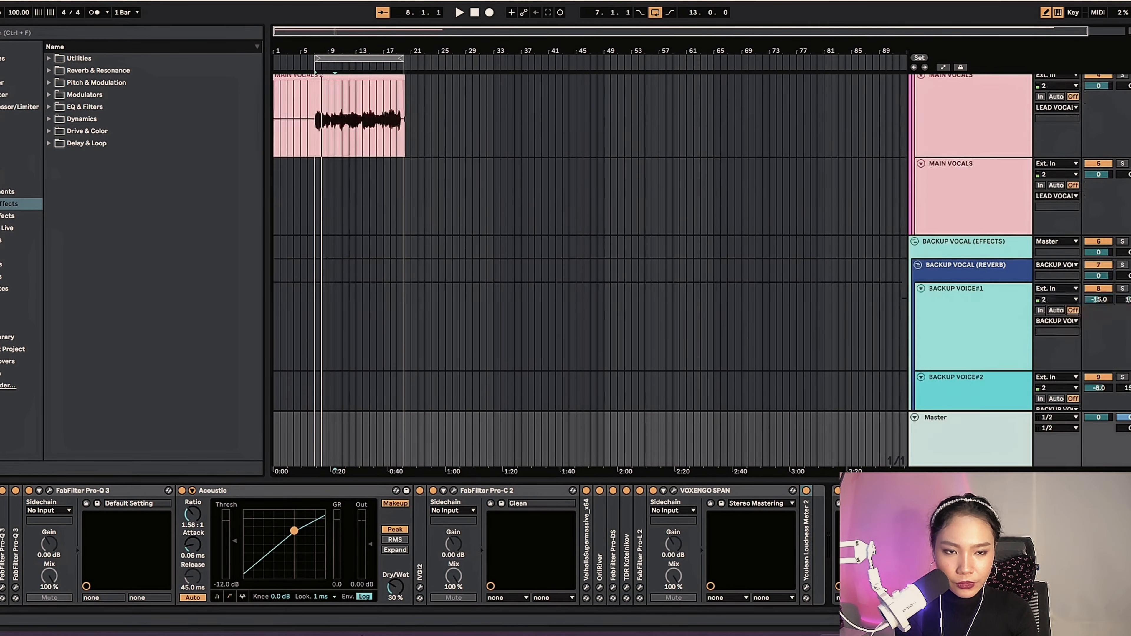
click(994, 215)
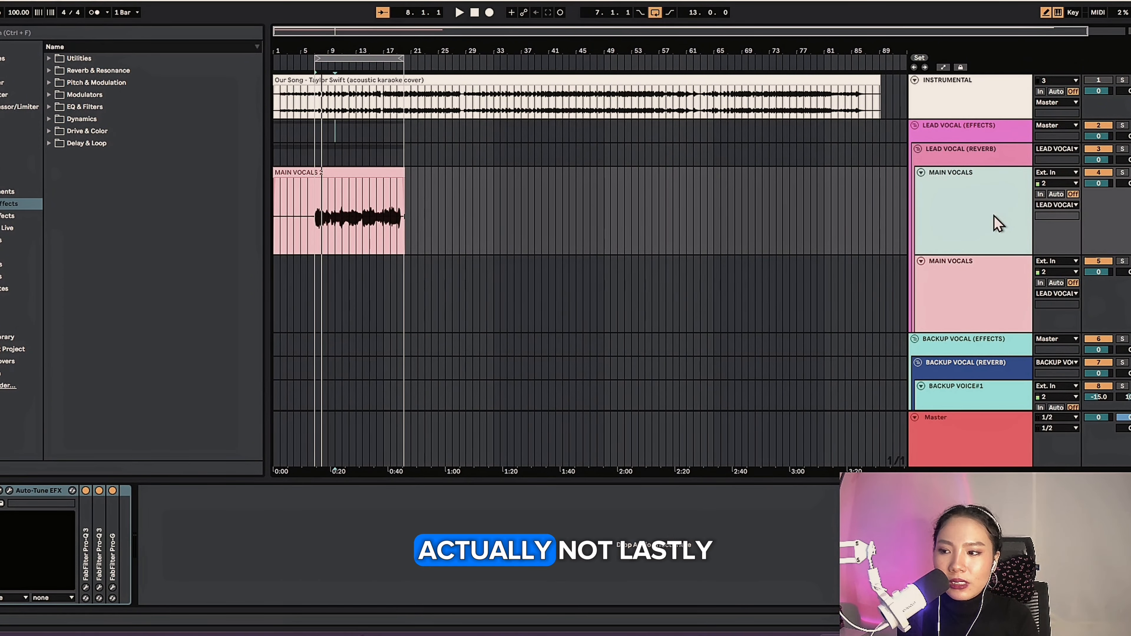
click(10, 490)
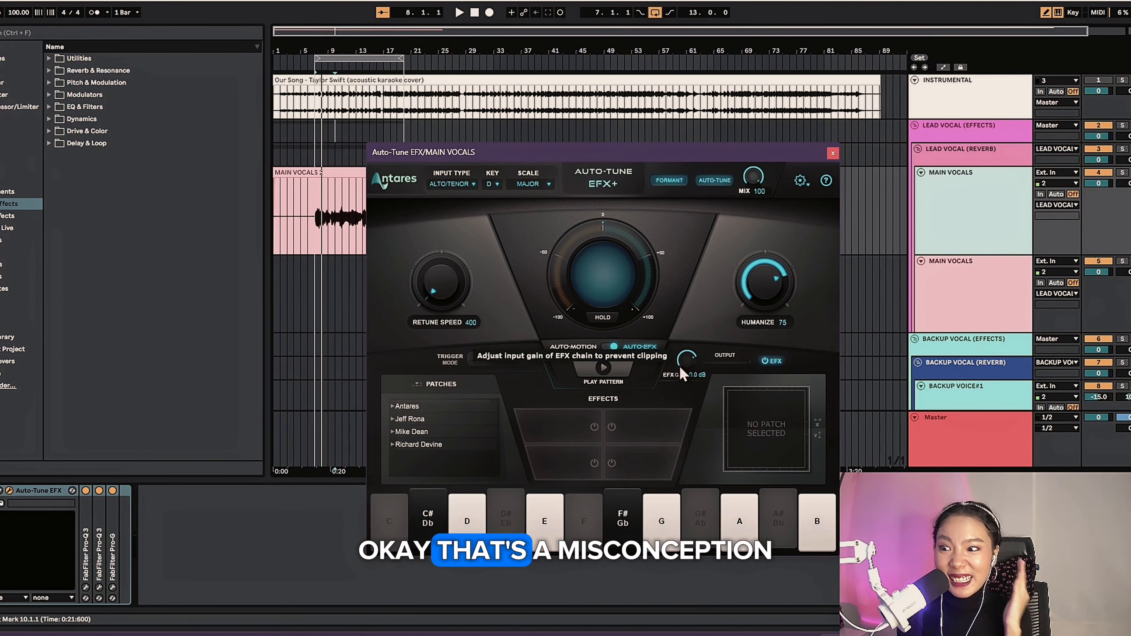
click(833, 154)
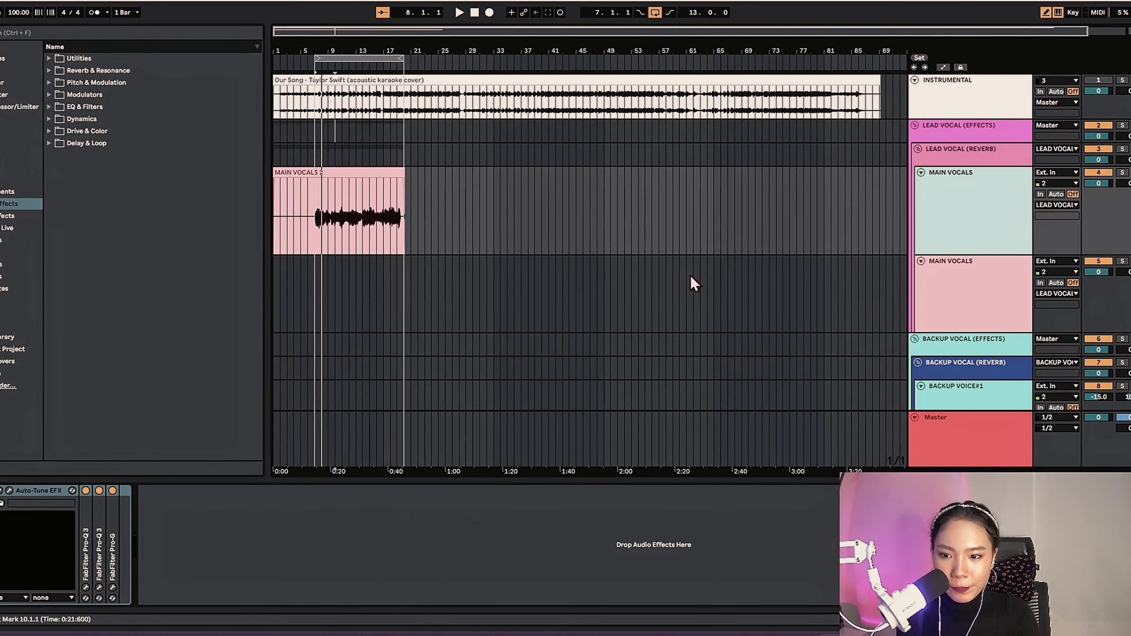
Unfold the first Pro-Q 3 after Auto-Tune EFX, view its Front Flat 7 Bands curve, and close the window.
double_click(84, 520)
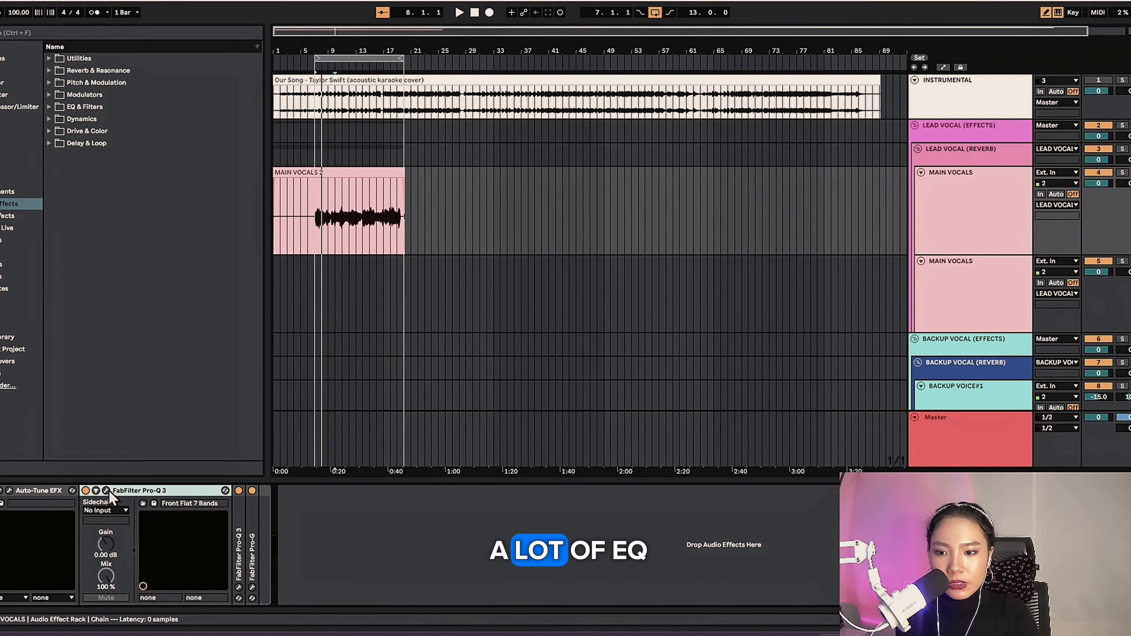
click(107, 490)
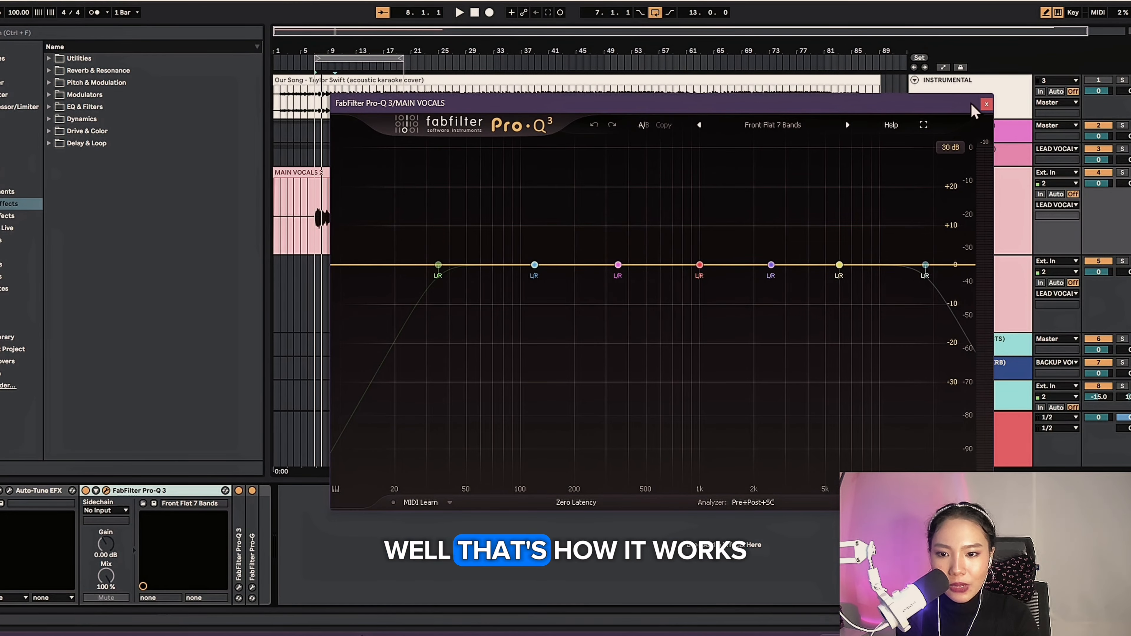
click(987, 104)
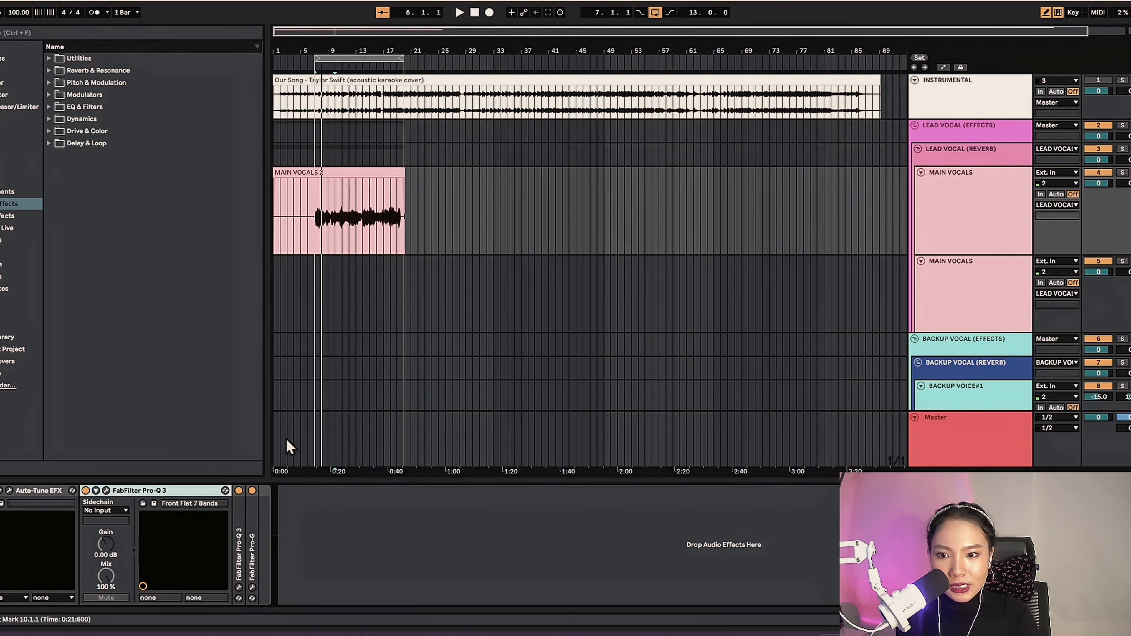
Unfold the second Pro-Q 3 on MAIN VOCALS, view its EQ window, and select the Pro-G gate after it.
double_click(238, 497)
click(259, 490)
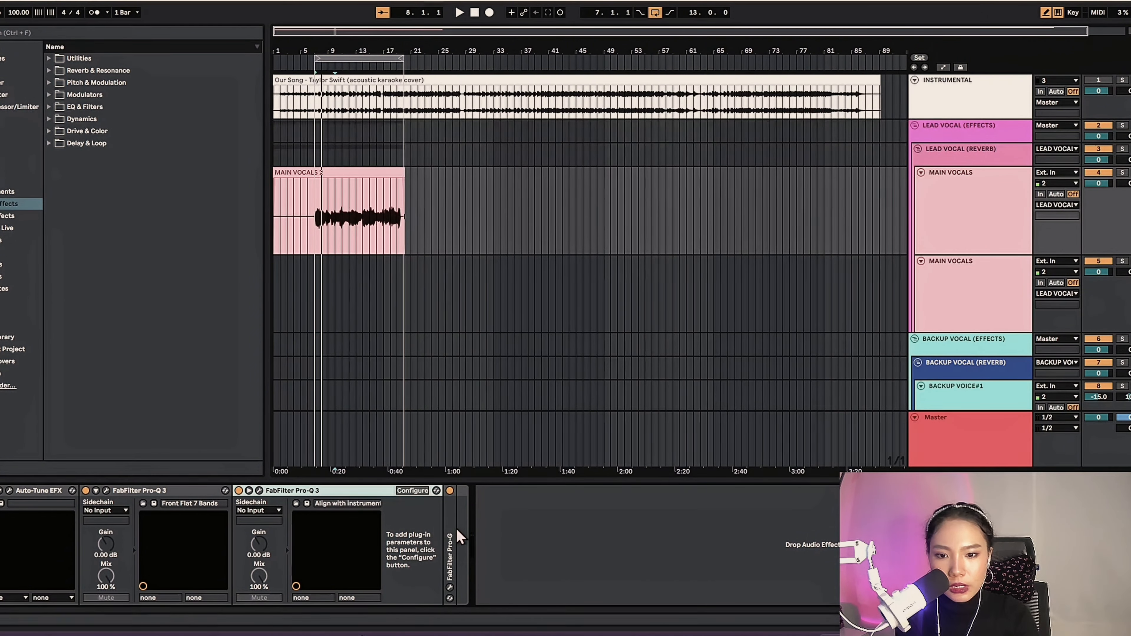
double_click(455, 531)
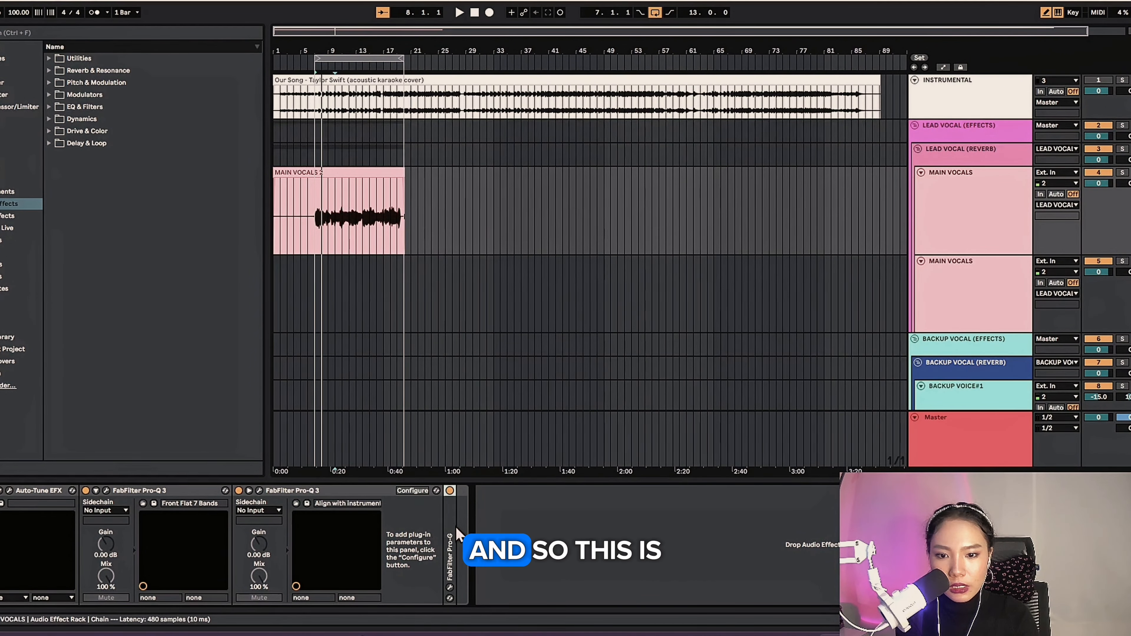
Select the BACKUP VOCAL (EFFECTS) group, inspect its Pro-Q 3 with the high and low end cut preset, and close the EQ window.
scroll(921, 235, down, 3)
click(978, 215)
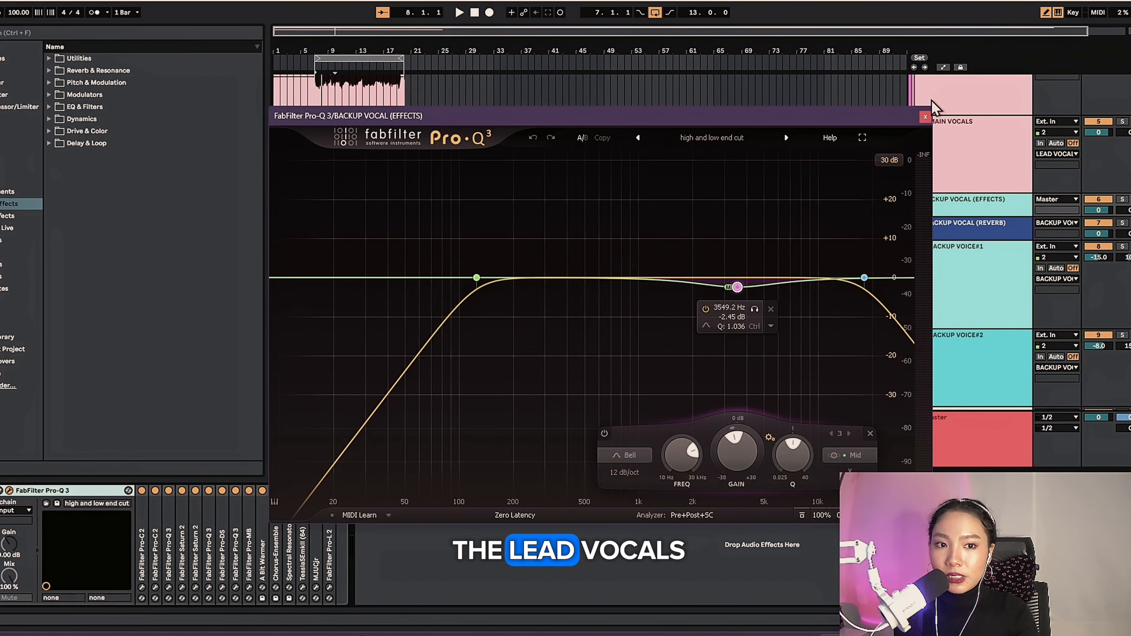
click(926, 118)
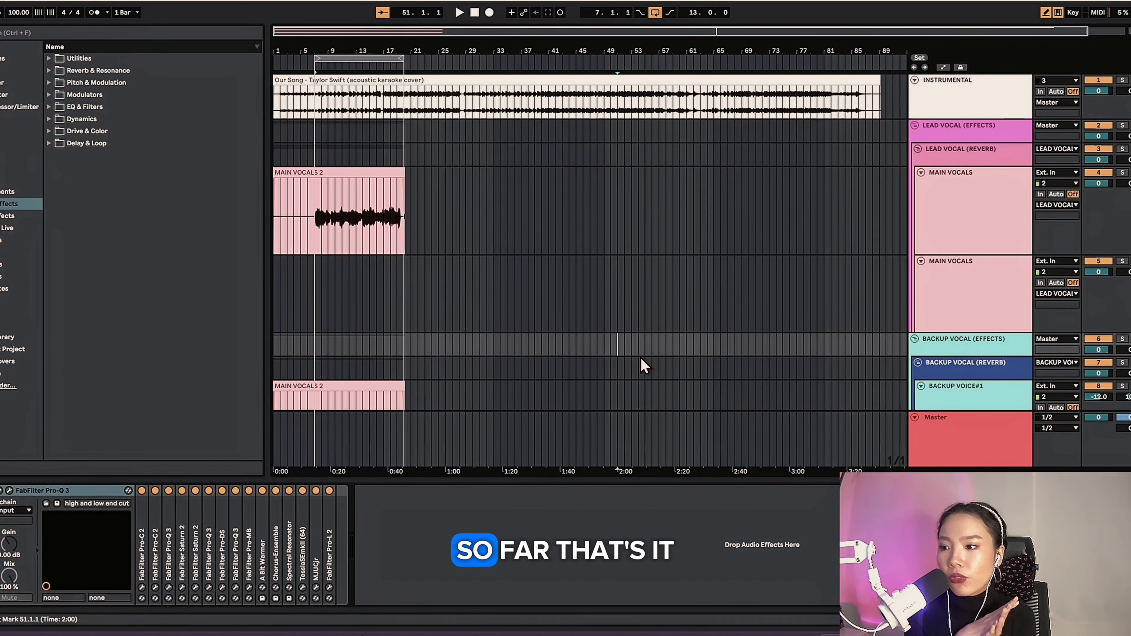